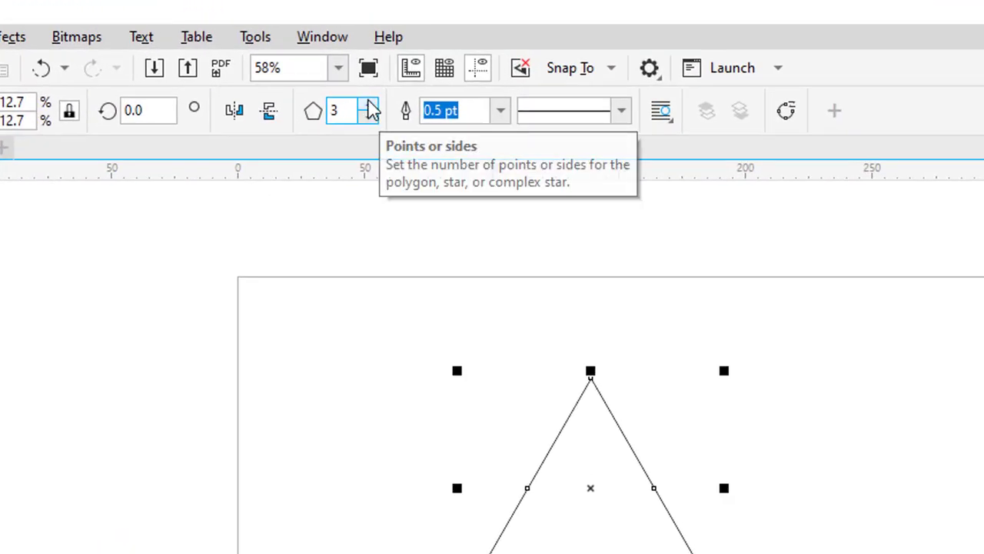
# Set the number of sides of the drawn polygon to 6, making it a hexagon
pyautogui.click(369, 105)
pyautogui.click(369, 105)
pyautogui.click(369, 105)
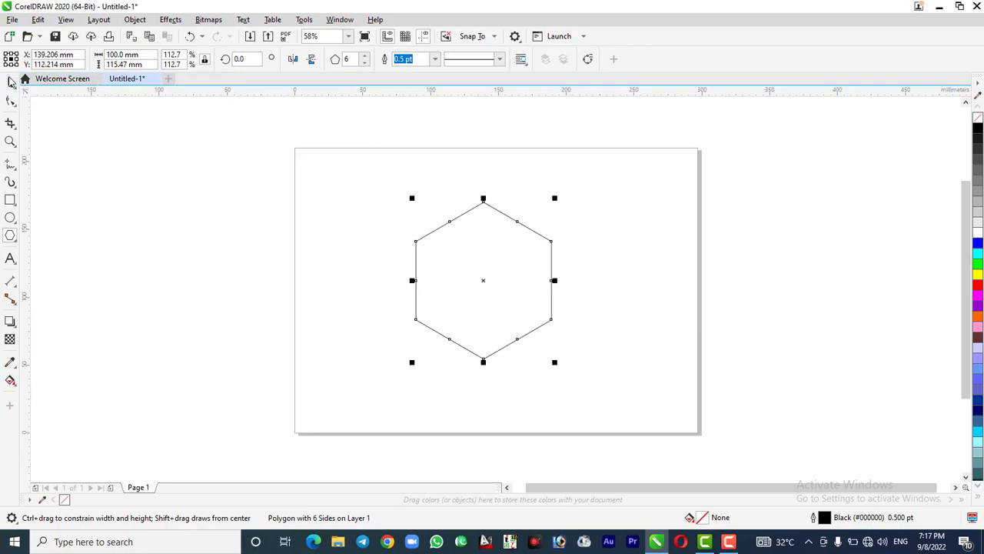
pyautogui.click(11, 83)
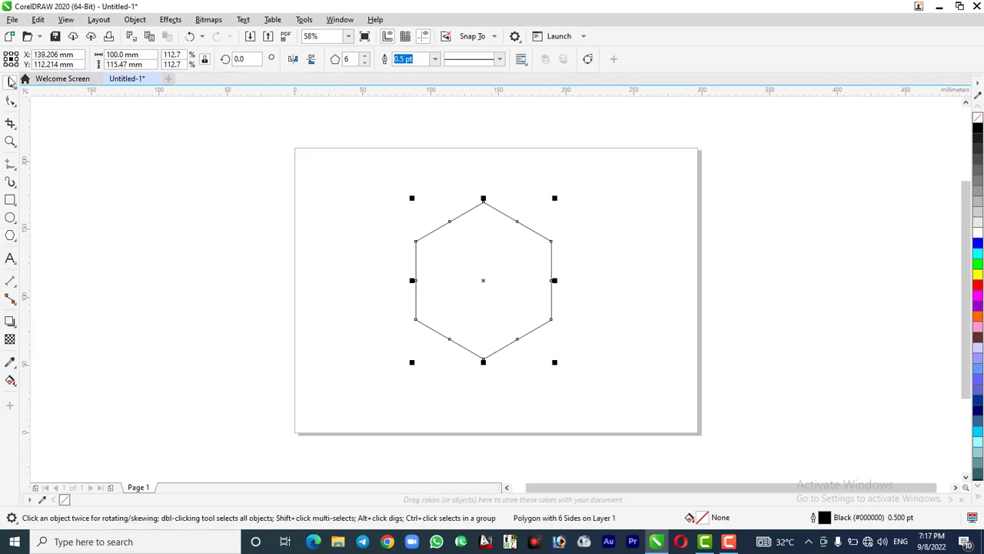
# Draw a straight line from the hexagon's center through its upper-left corner, extending outside, spanning about 64 × 37 mm
pyautogui.click(10, 164)
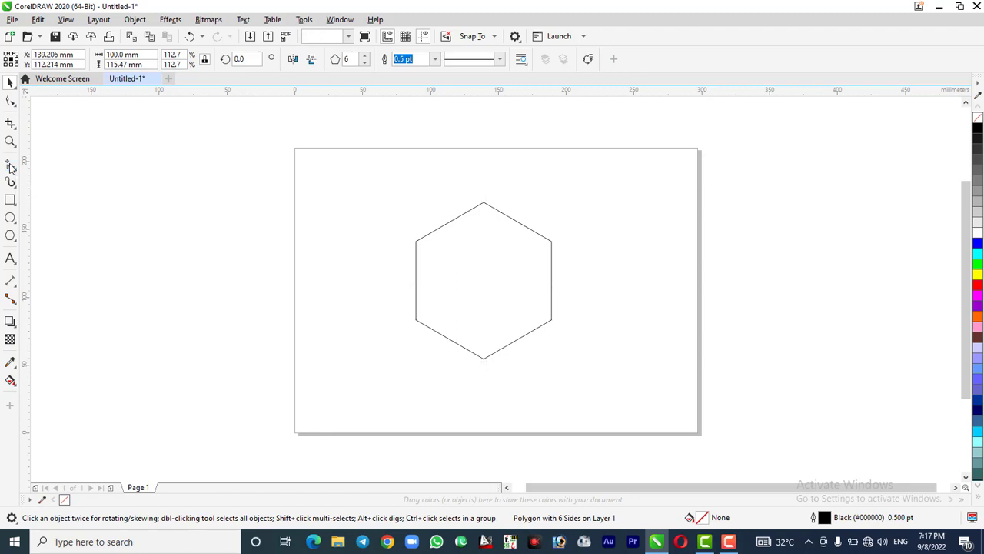
pyautogui.click(483, 281)
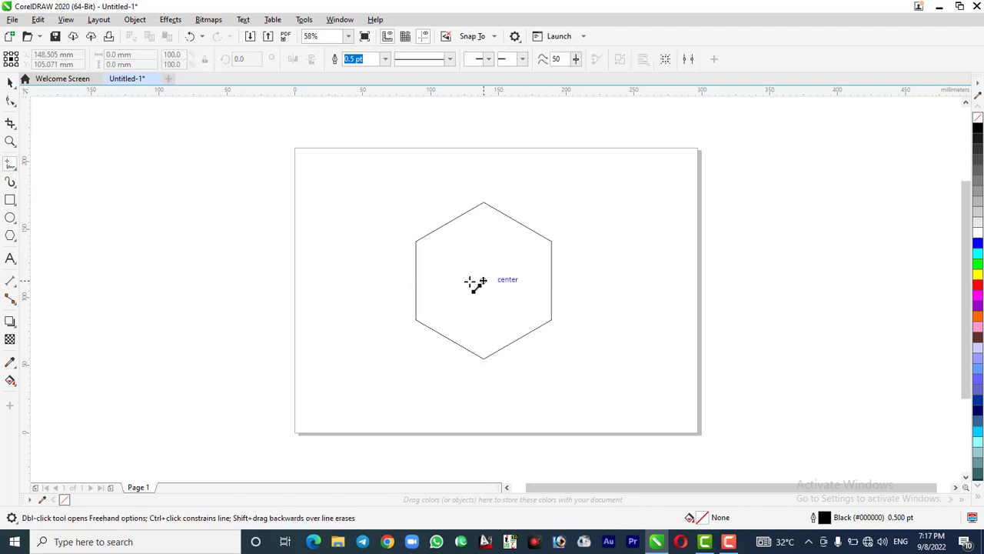
pyautogui.click(392, 227)
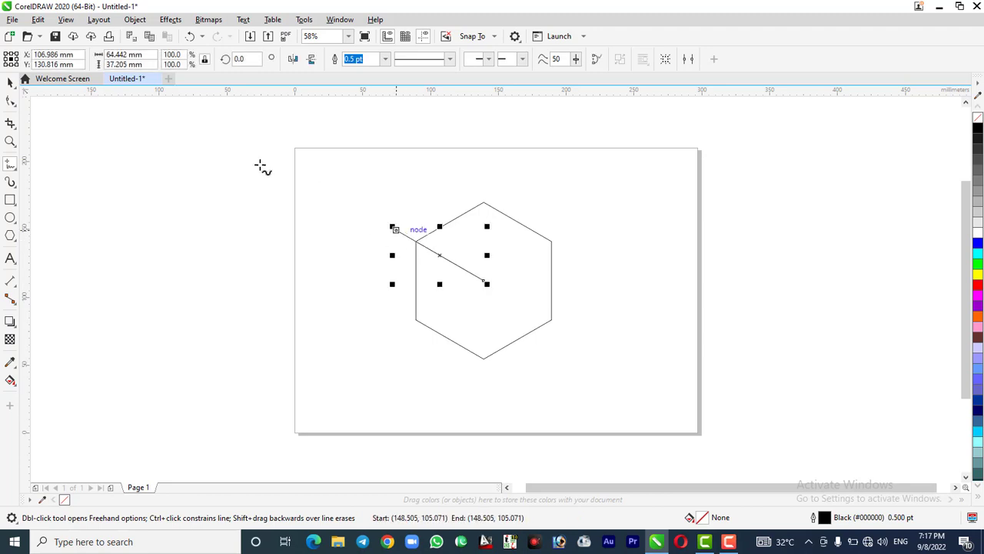
# Make two copies of the line rotated 120° apart around the hexagon's center, through its bottom and upper-right corners
pyautogui.click(11, 82)
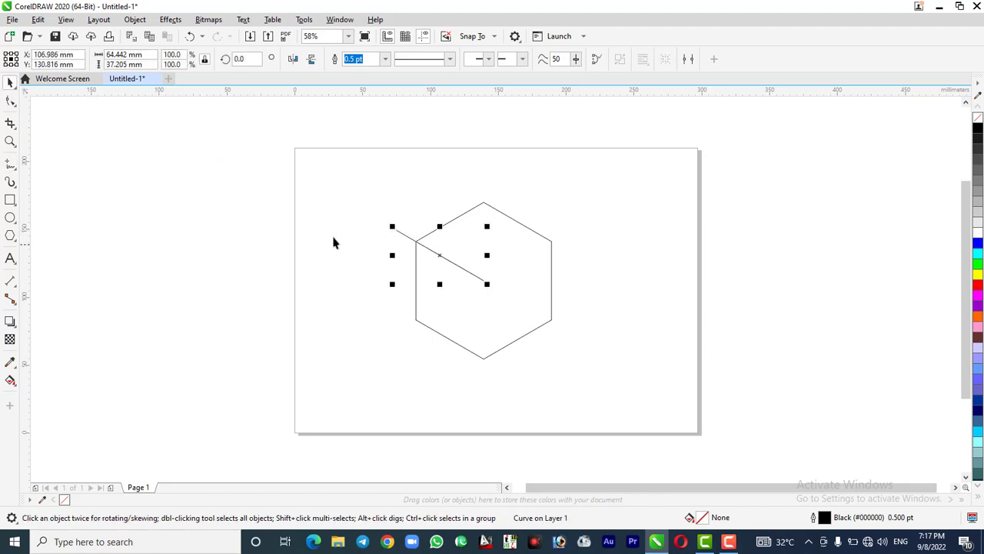
pyautogui.click(406, 235)
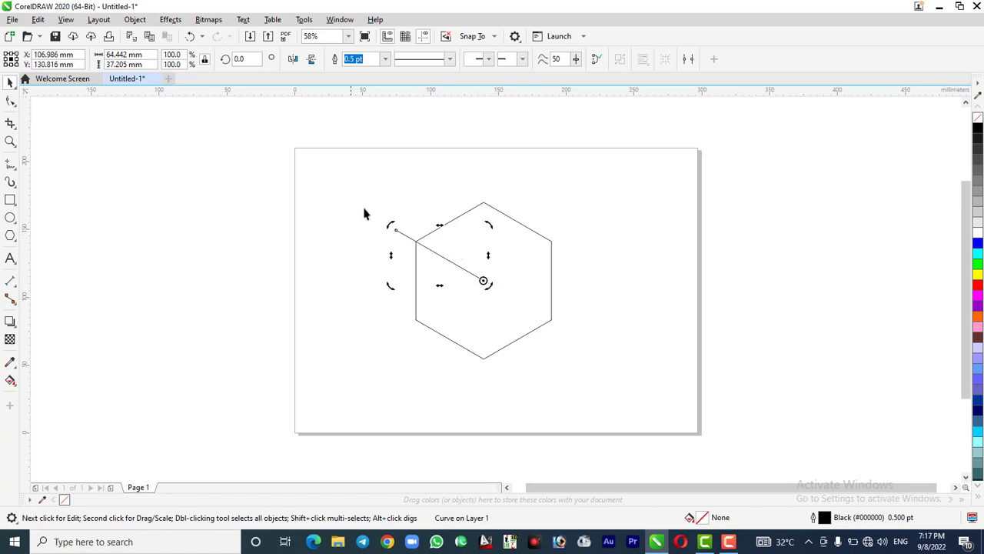
pyautogui.moveTo(389, 223)
pyautogui.mouseDown()
pyautogui.moveTo(461, 376)
pyautogui.moveTo(482, 385)
pyautogui.mouseUp()
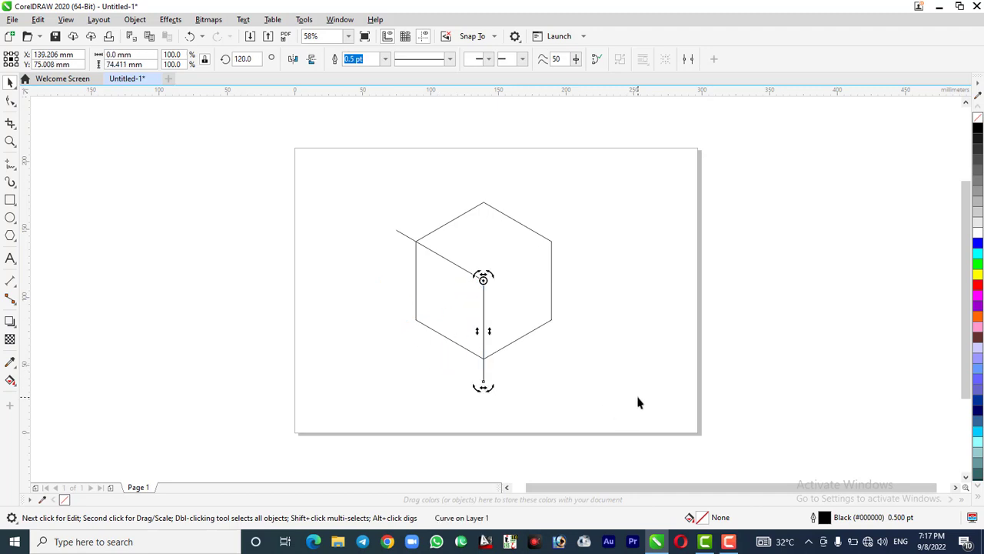
pyautogui.hotkey('ctrl', 'r')
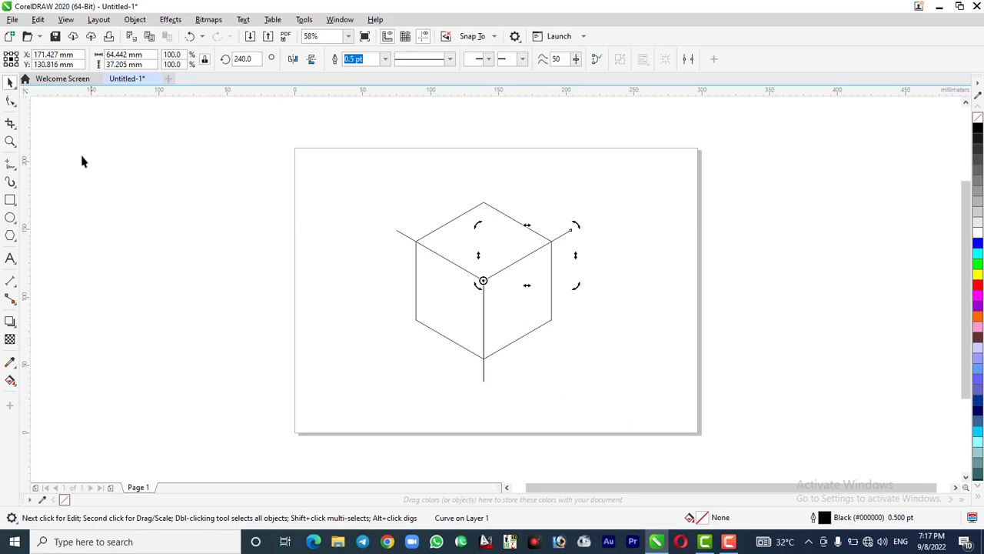
pyautogui.click(400, 350)
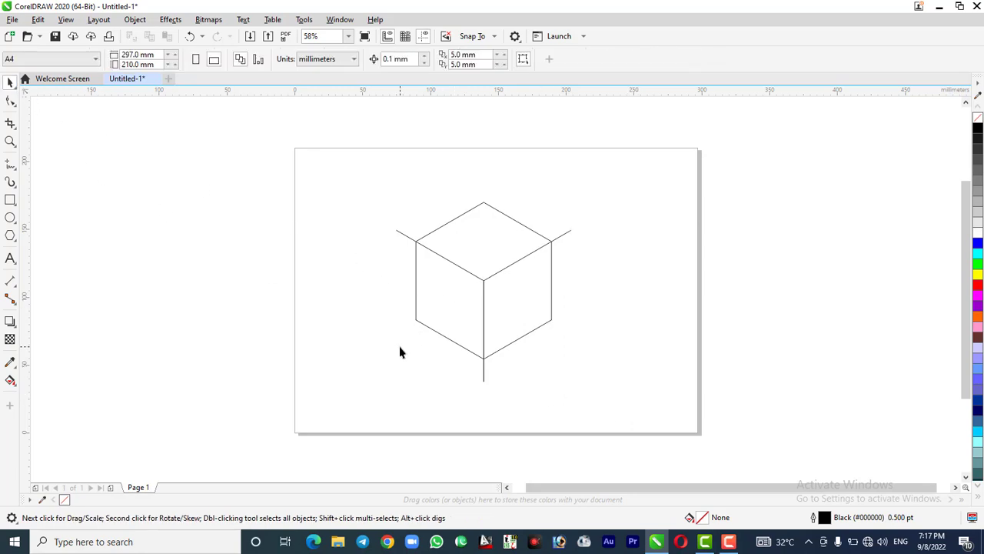
# Convert the hexagon to curves and bring up the Corners options for it
pyautogui.click(443, 316)
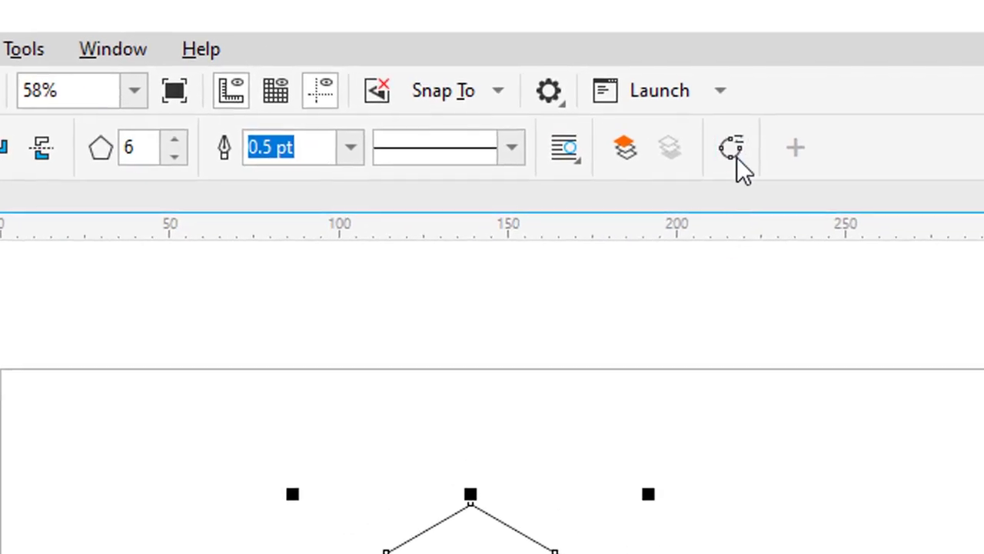
pyautogui.click(736, 157)
pyautogui.click(96, 52)
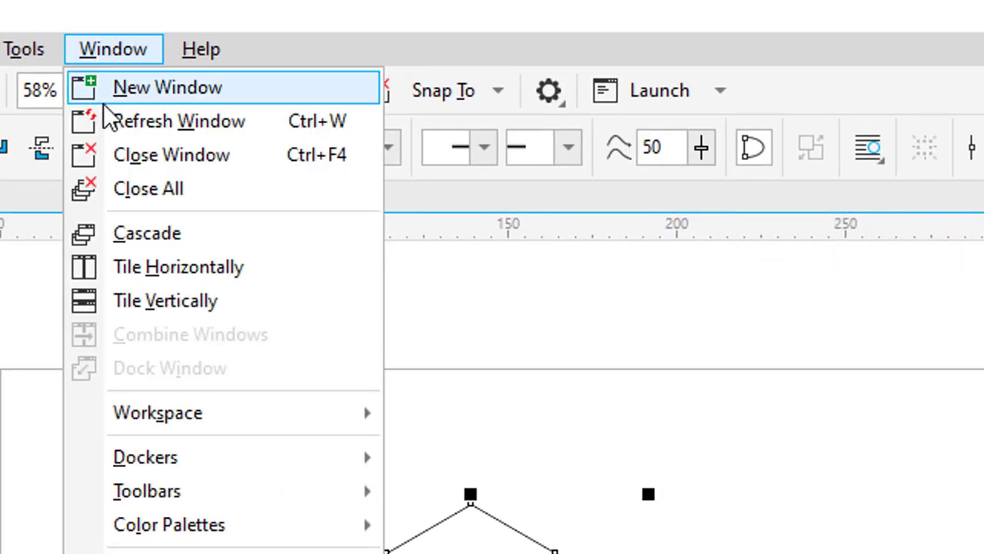
pyautogui.moveTo(180, 466)
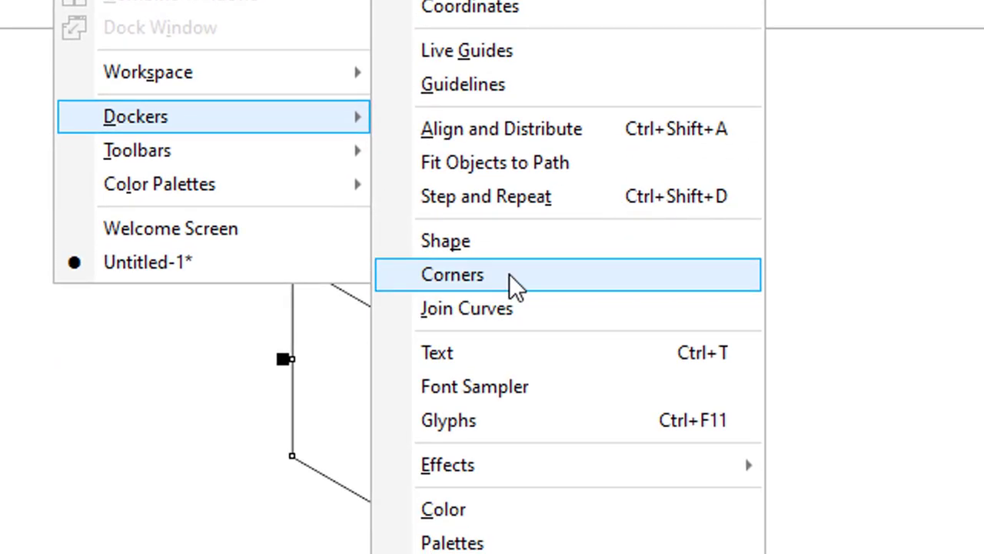
pyautogui.click(509, 274)
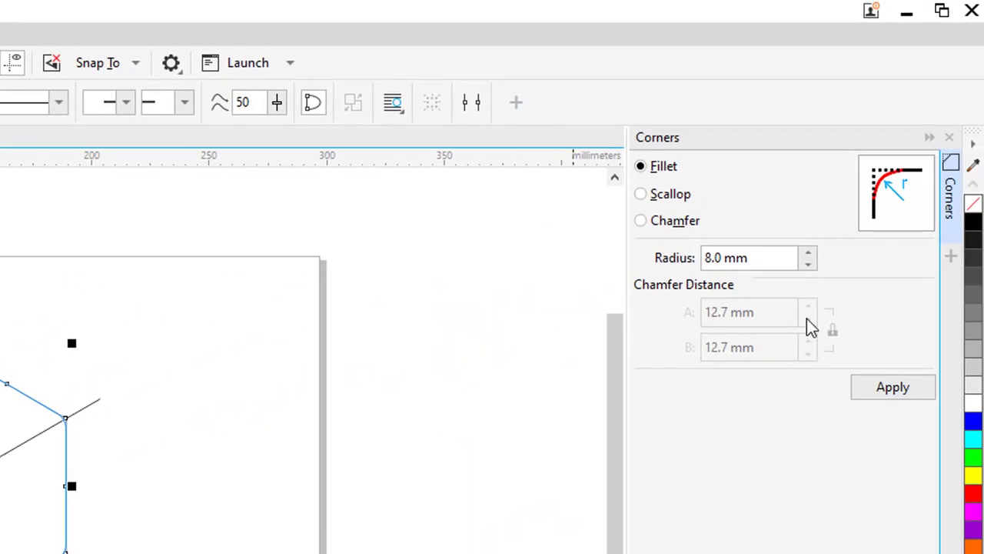
# Round all corners of the hexagon with a 15 mm fillet radius, then close the corner options and deselect the shape
pyautogui.click(776, 258)
pyautogui.moveTo(775, 259); pyautogui.dragTo(630, 256)
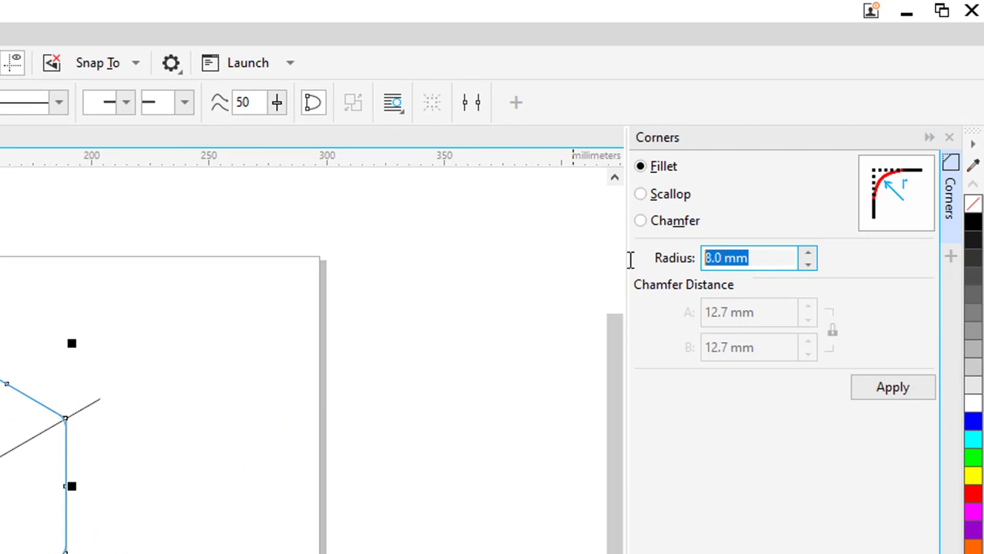
pyautogui.write('14')
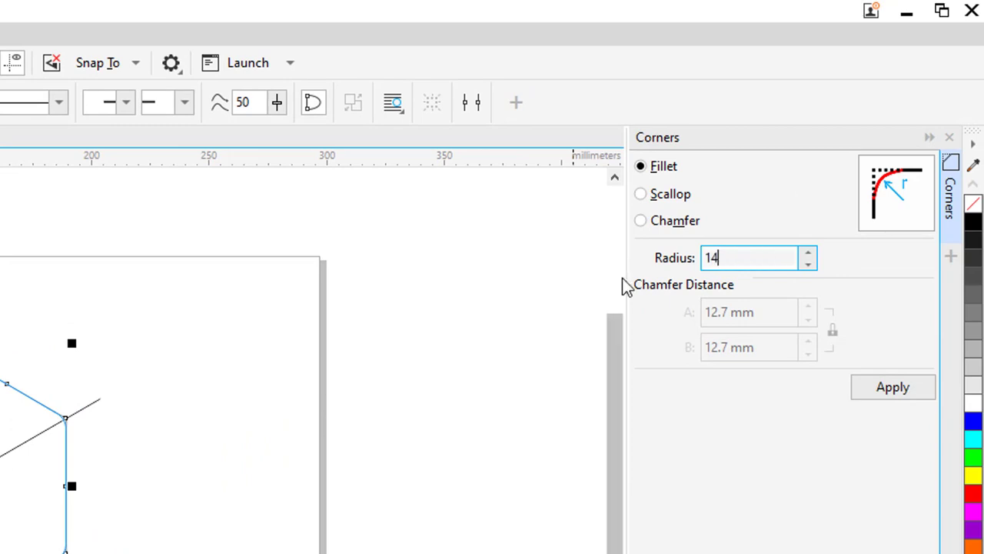
pyautogui.press('BackSpace')
pyautogui.write('5')
pyautogui.press('Return')
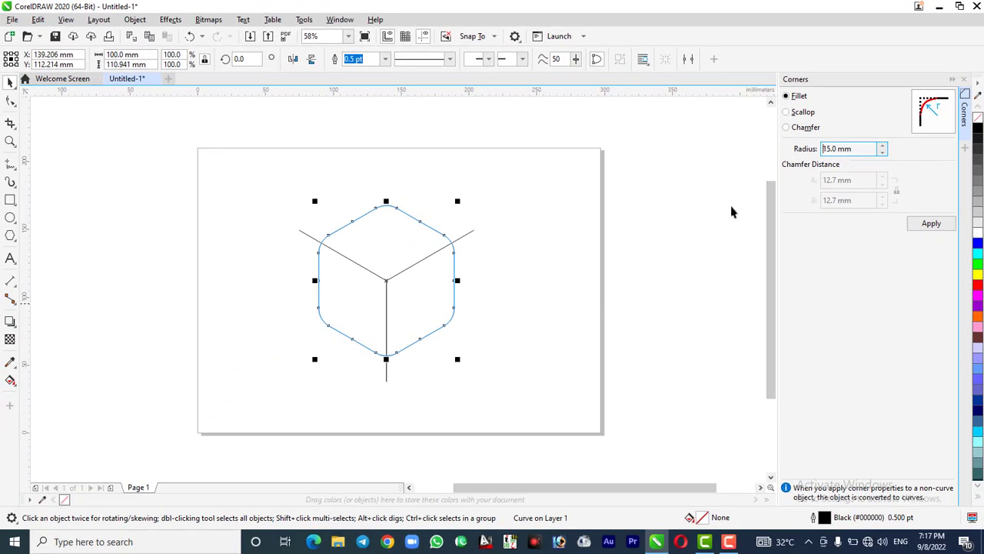
pyautogui.click(966, 80)
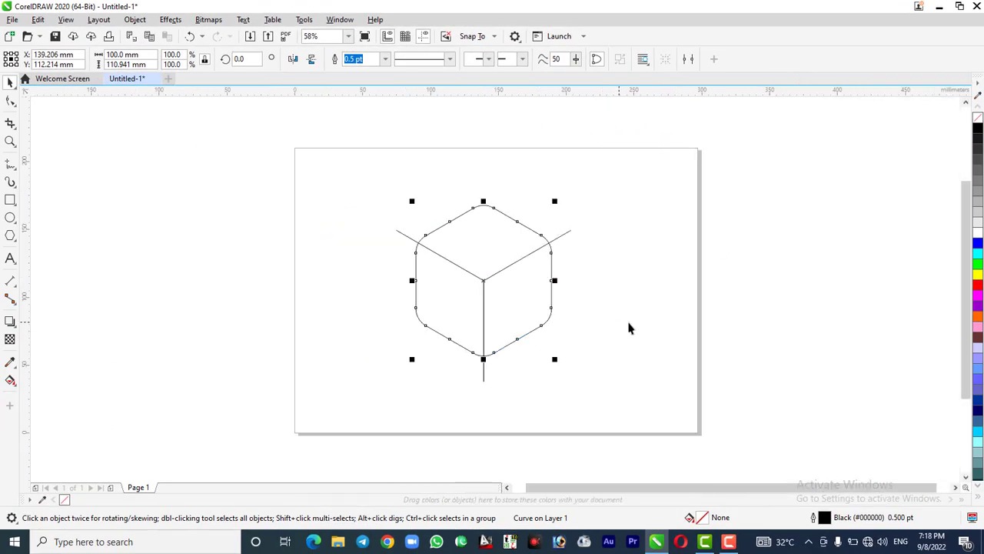
pyautogui.click(626, 331)
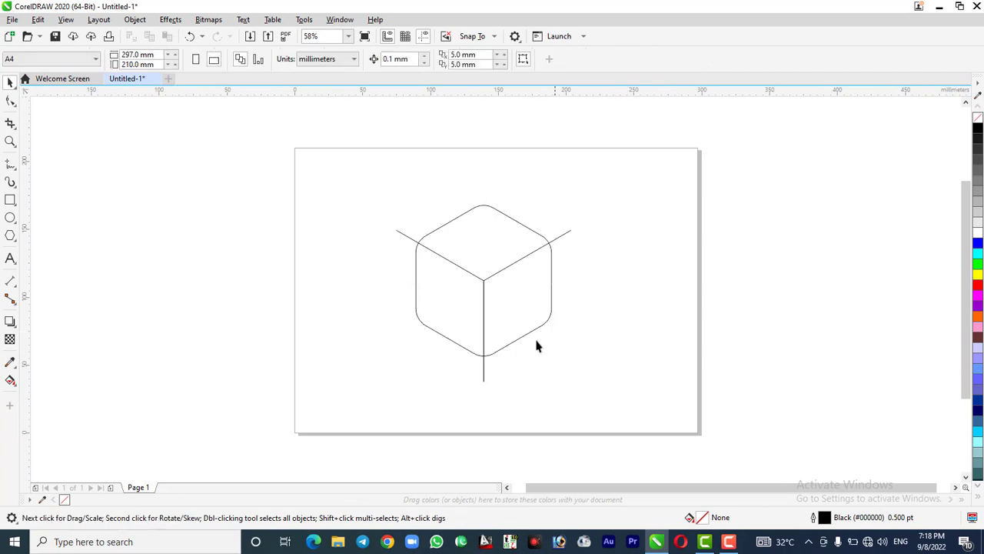
# Use Smart Fill to create a purple shape from the lower-left face of the cube
pyautogui.click(21, 233)
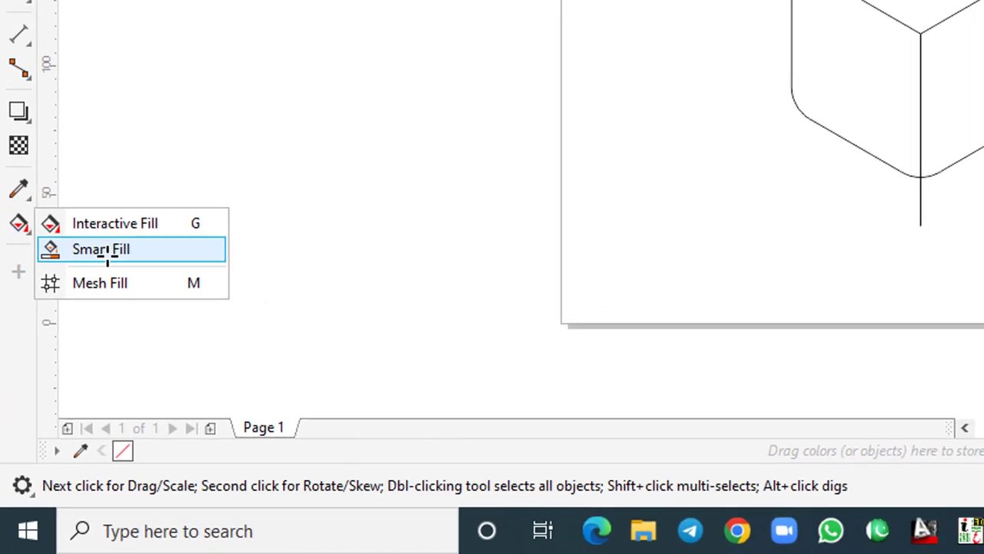
pyautogui.click(58, 233)
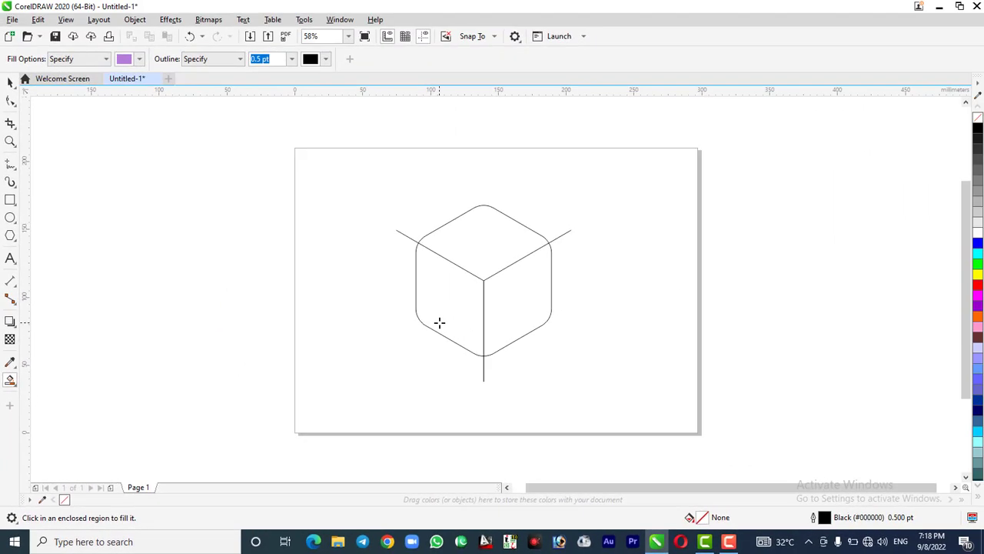
pyautogui.click(439, 323)
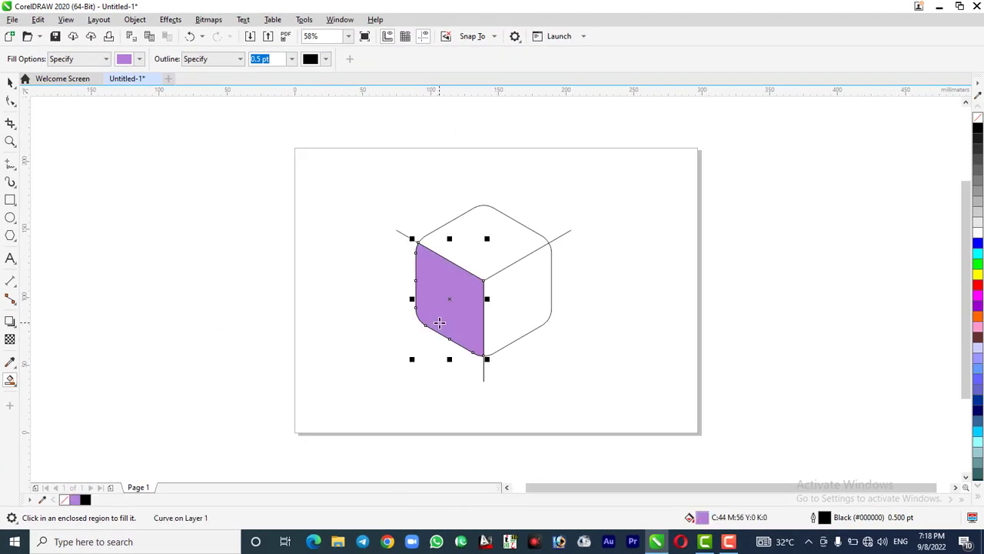
# Skew the purple face vertically downward at its left side until its upper edge is horizontal
pyautogui.click(11, 81)
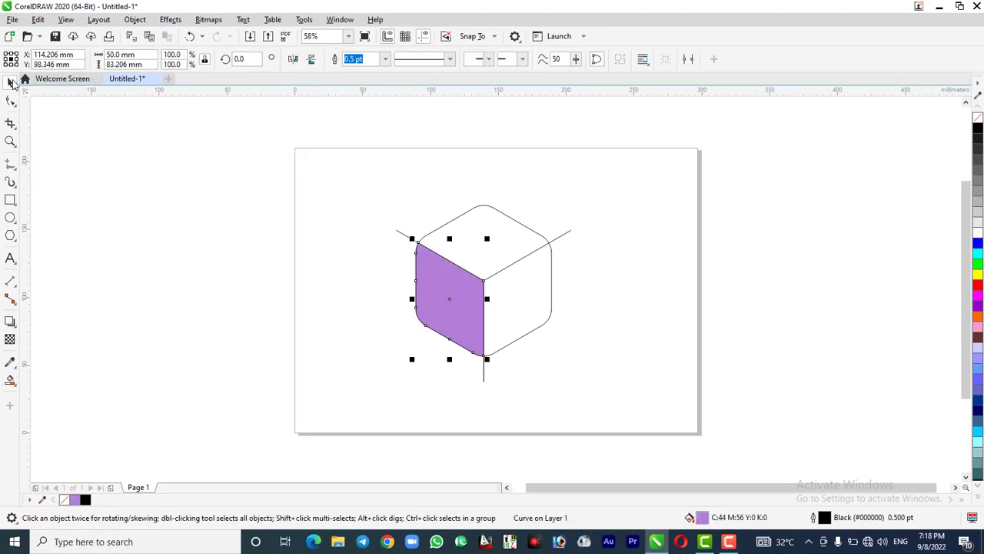
pyautogui.click(441, 286)
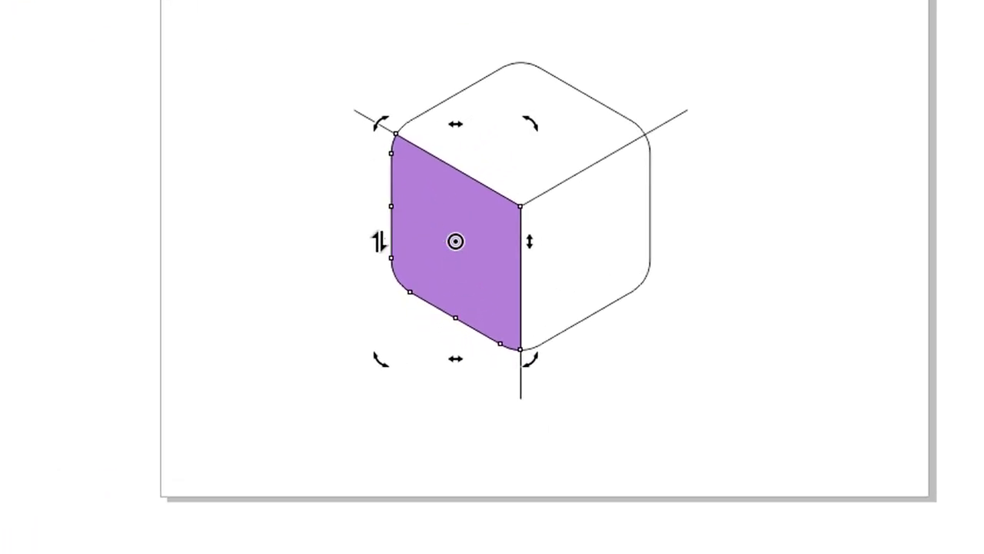
pyautogui.moveTo(378, 239); pyautogui.dragTo(376, 340)
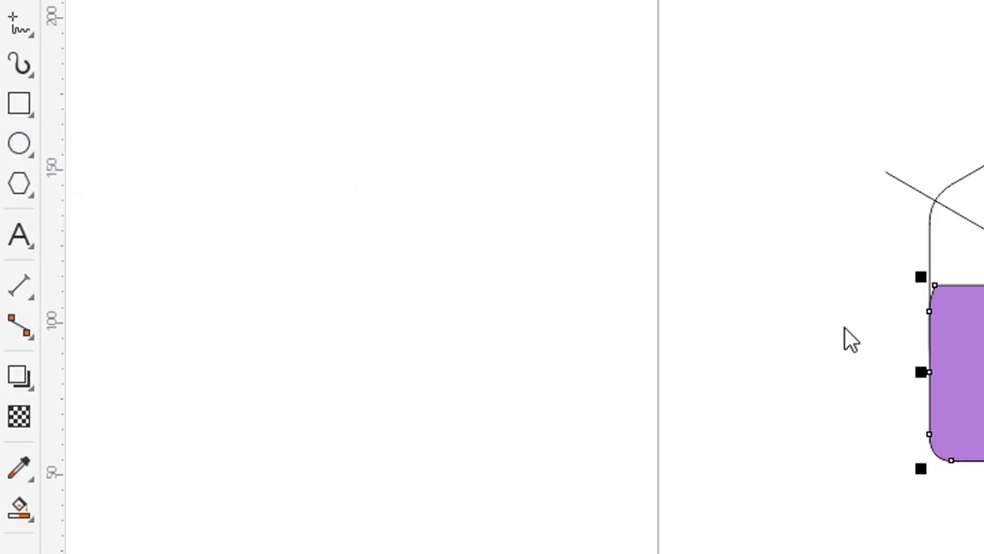
# Draw a 50 mm circle spanning the full width of the purple face
pyautogui.press('F7')
pyautogui.scroll(2, 459, 360)
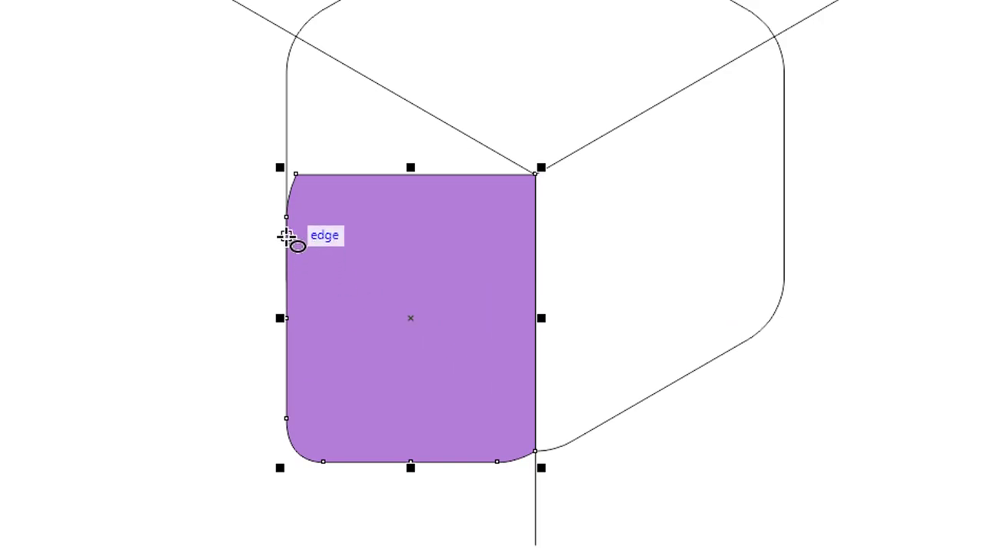
pyautogui.moveTo(286, 236); pyautogui.dragTo(538, 450)
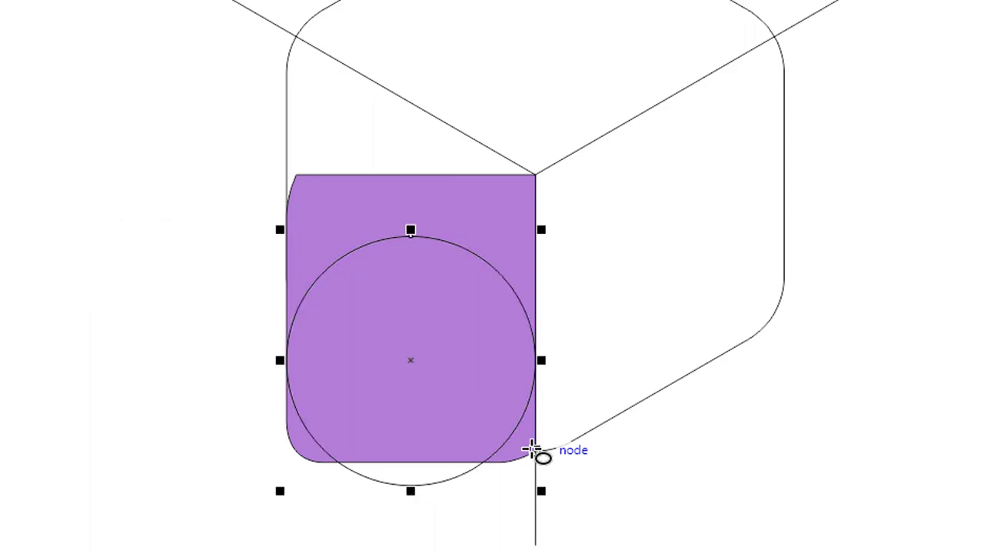
# Align the circle with the purple face, centering it both horizontally and vertically
pyautogui.click(10, 82)
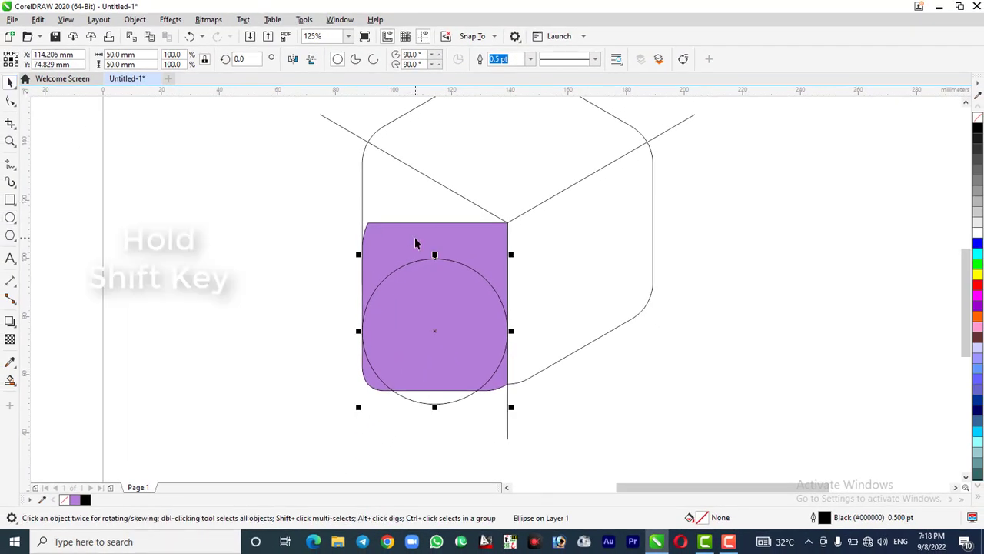
pyautogui.keyDown('shift'); pyautogui.click(416, 243); pyautogui.keyUp('shift')
pyautogui.press('c')
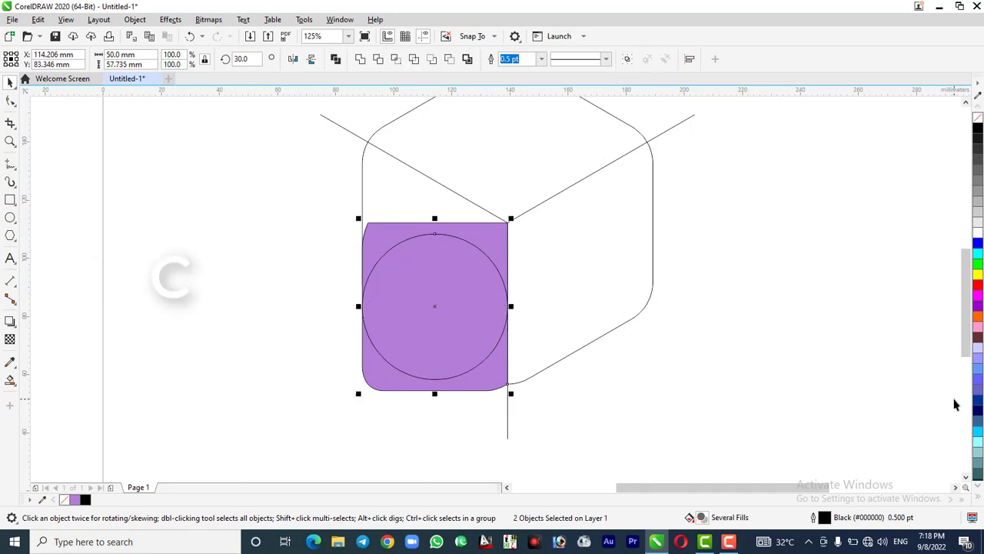
pyautogui.press('e')
pyautogui.click(669, 423)
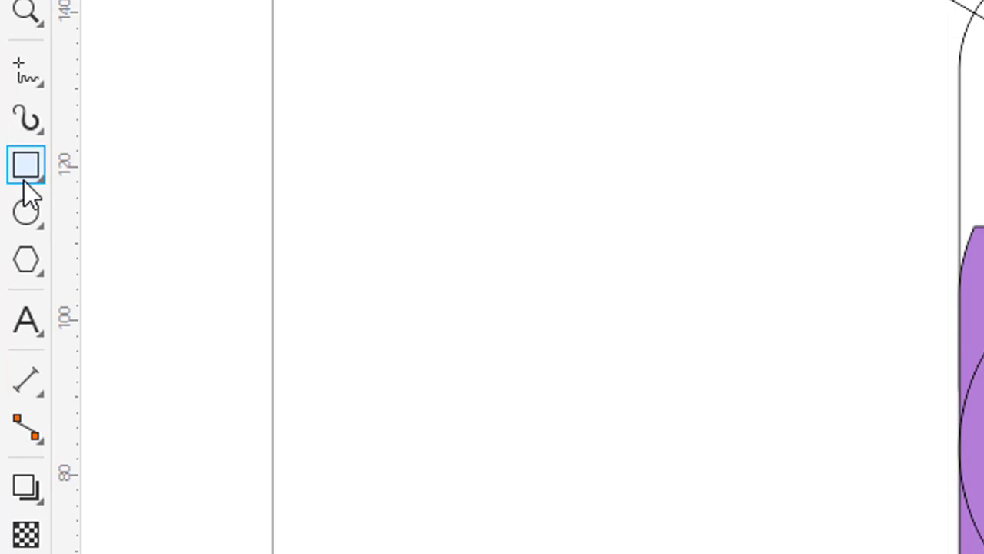
# Draw a rectangle about 9 × 36 mm at the purple face's left edge and place two adjoining copies to its right
pyautogui.click(27, 176)
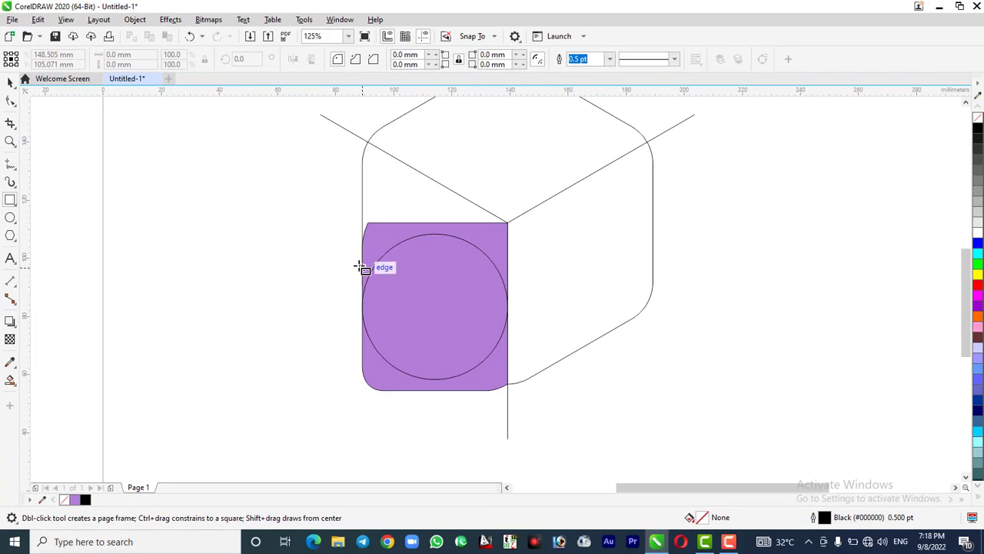
pyautogui.moveTo(363, 259); pyautogui.dragTo(391, 366)
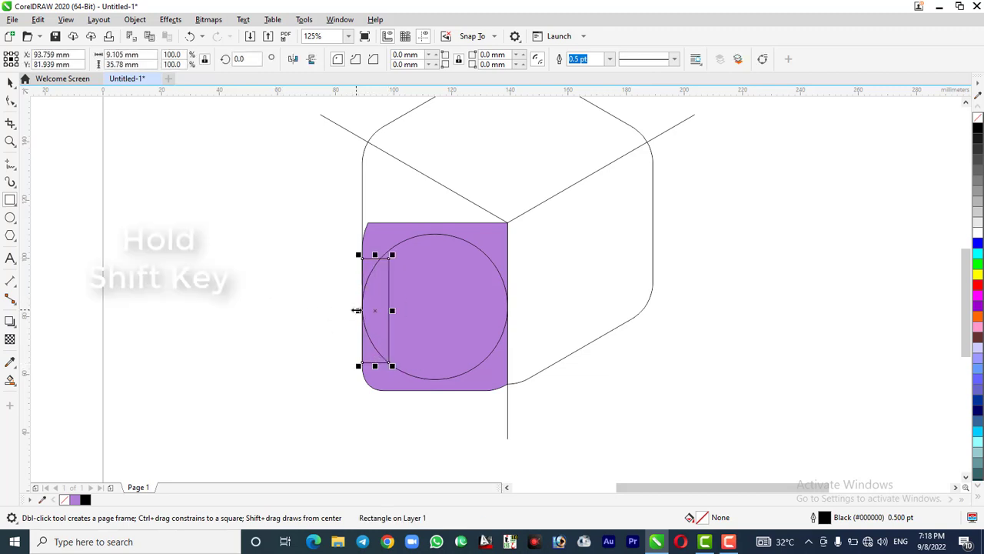
pyautogui.moveTo(356, 310); pyautogui.dragTo(403, 318)
pyautogui.rightClick(403, 319)
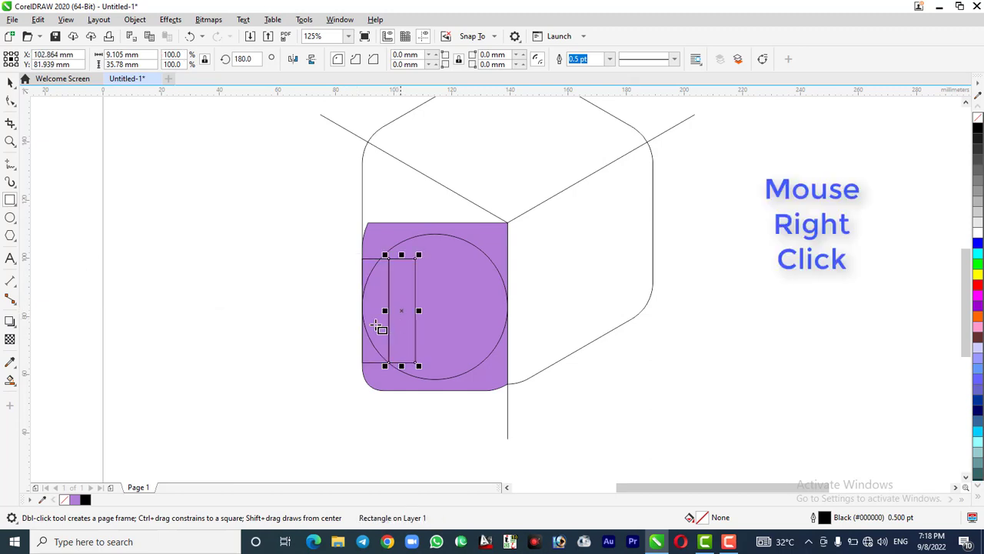
pyautogui.hotkey('ctrl', 'r')
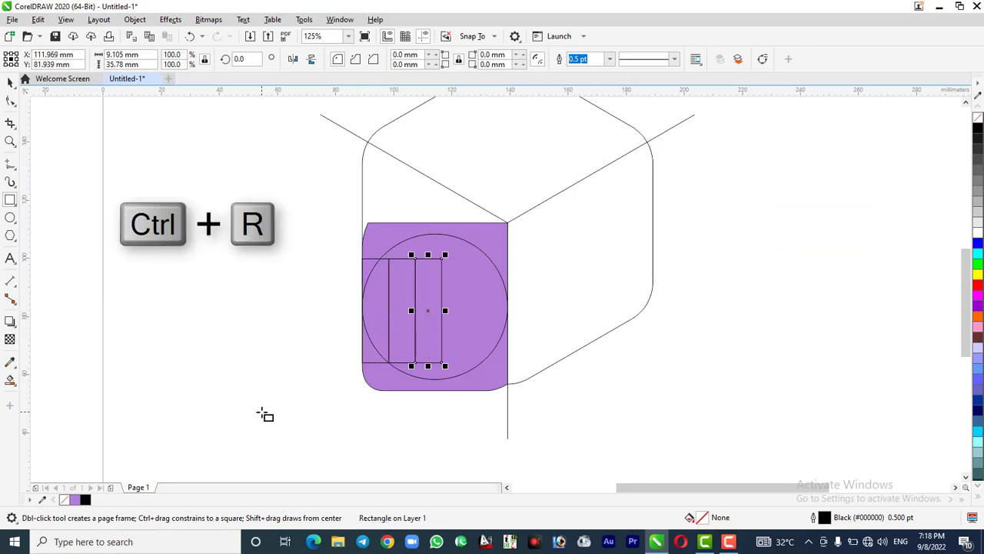
# Stretch the three rectangles together to the purple face's right edge, making them 50 mm wide in total
pyautogui.click(11, 81)
pyautogui.moveTo(332, 240); pyautogui.dragTo(529, 417)
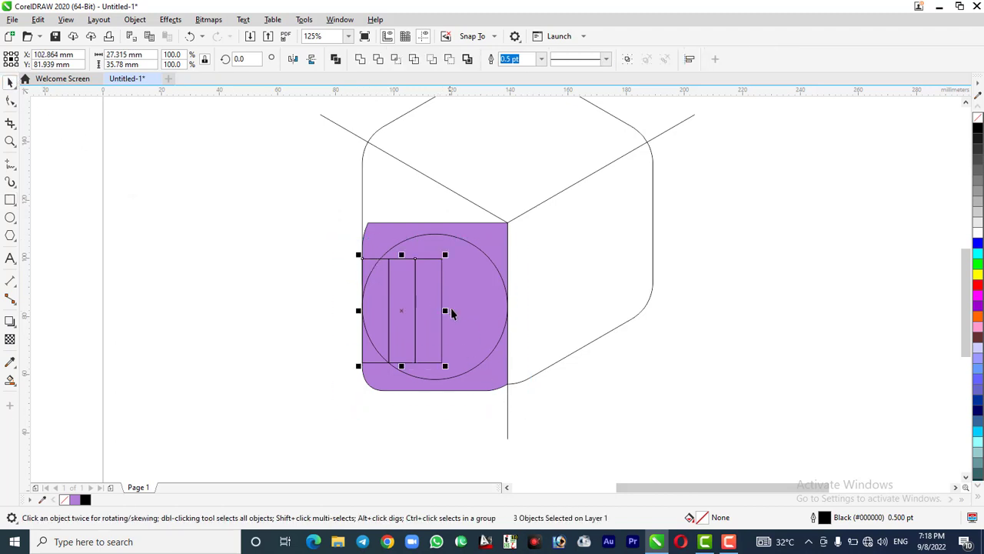
pyautogui.moveTo(445, 310); pyautogui.dragTo(507, 307)
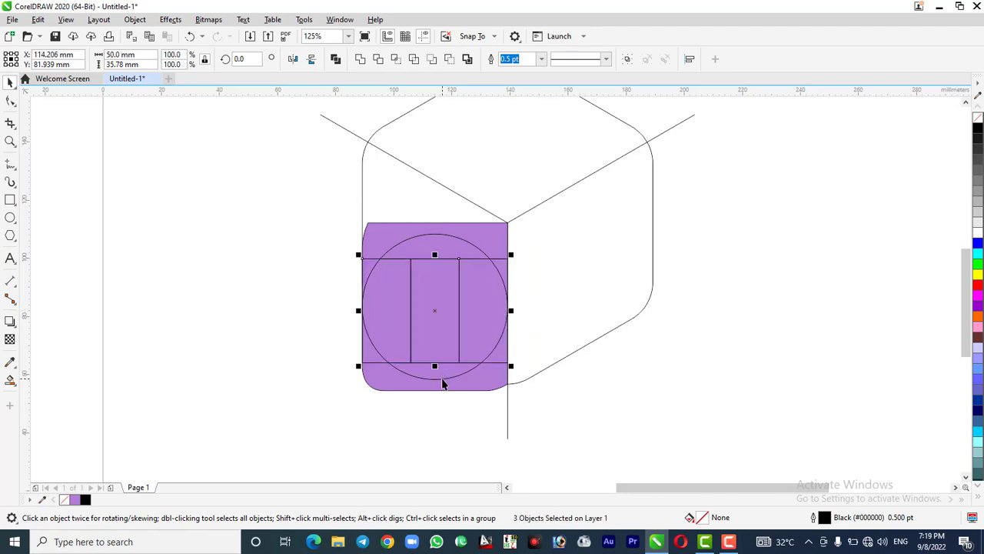
# Place a concentric copy of the 50 mm circle scaled to 33.3%, about 16.7 mm across, spanning the middle rectangle's width
pyautogui.click(443, 383)
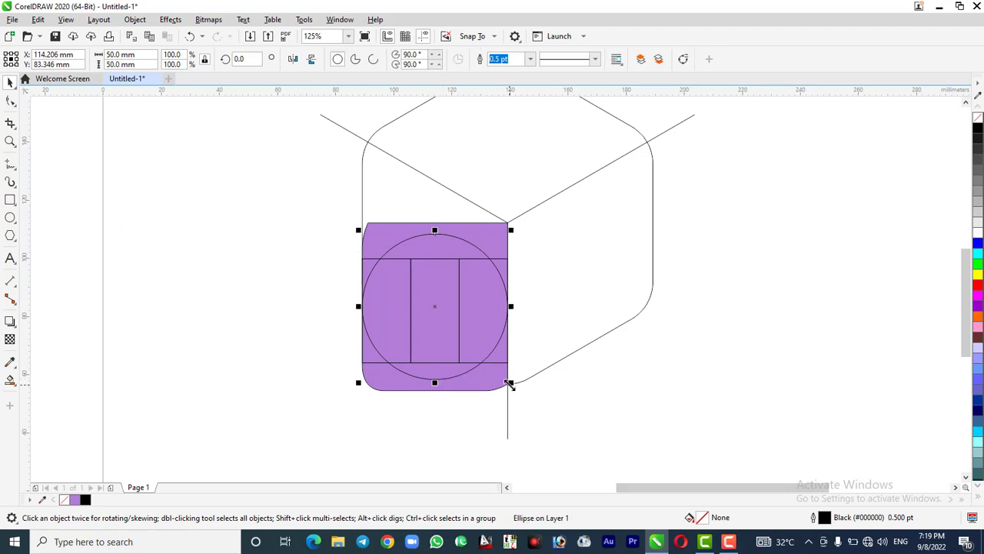
pyautogui.moveTo(510, 383); pyautogui.dragTo(459, 367)
pyautogui.rightClick(459, 368)
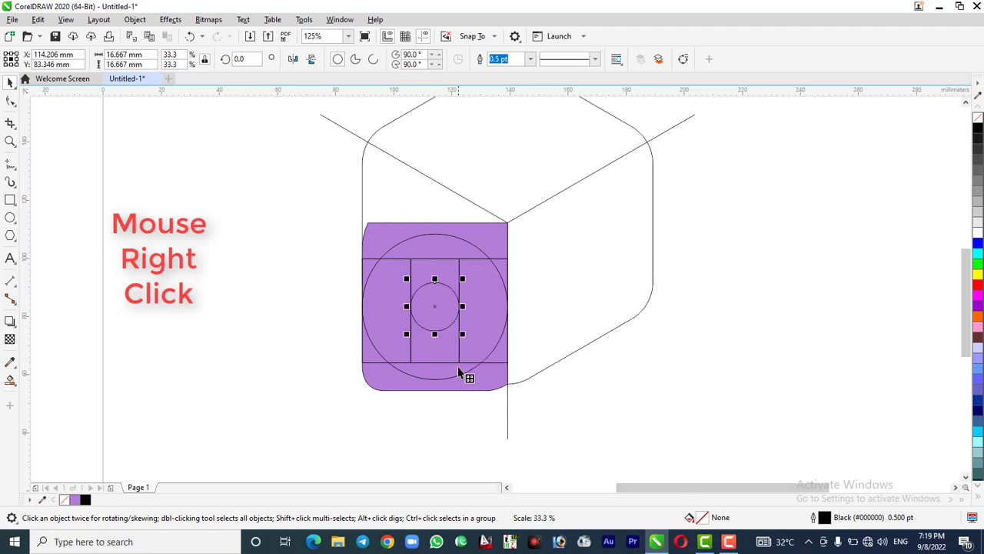
pyautogui.scroll(2, 452, 289)
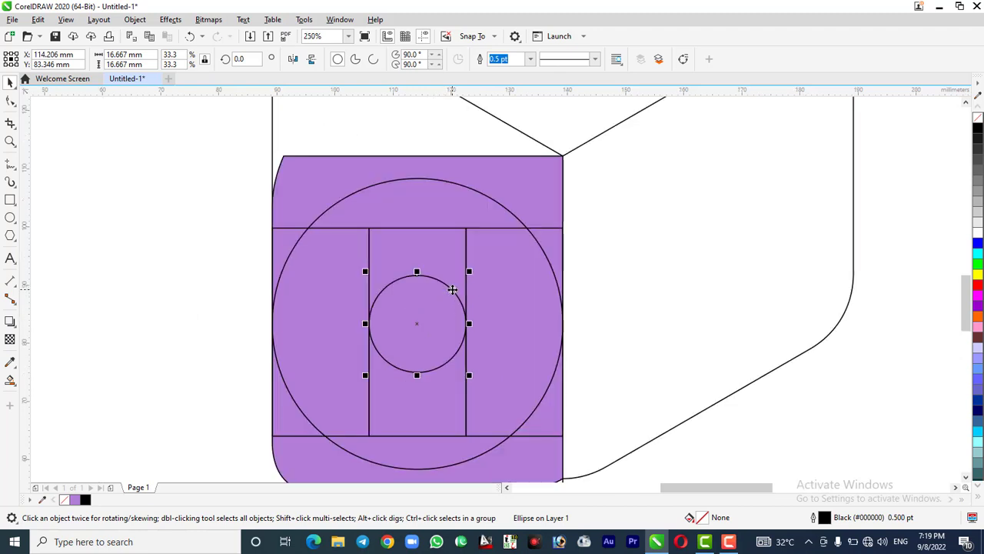
pyautogui.click(729, 440)
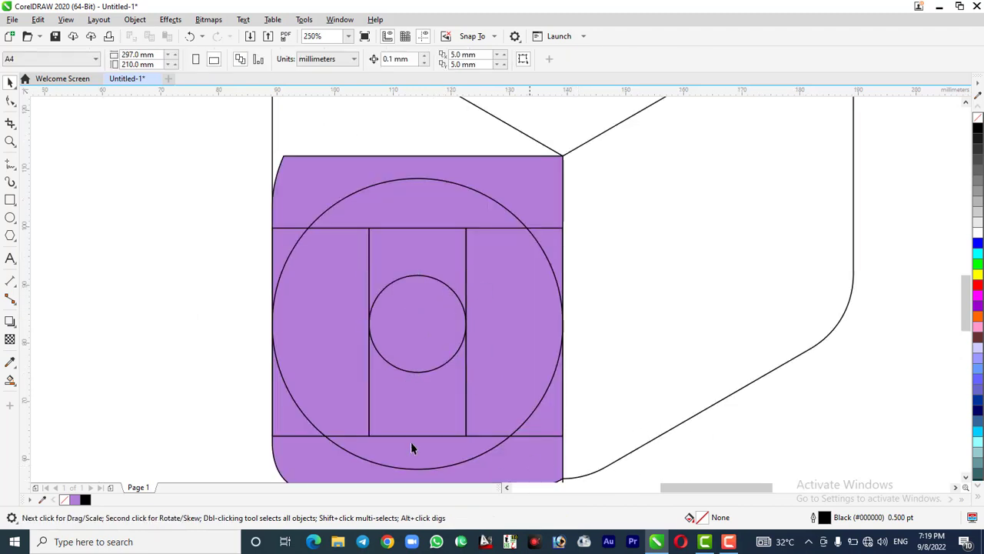
# Shorten the three rectangles together from above to the circles' centre, making them about 19.3 mm high
pyautogui.click(290, 431)
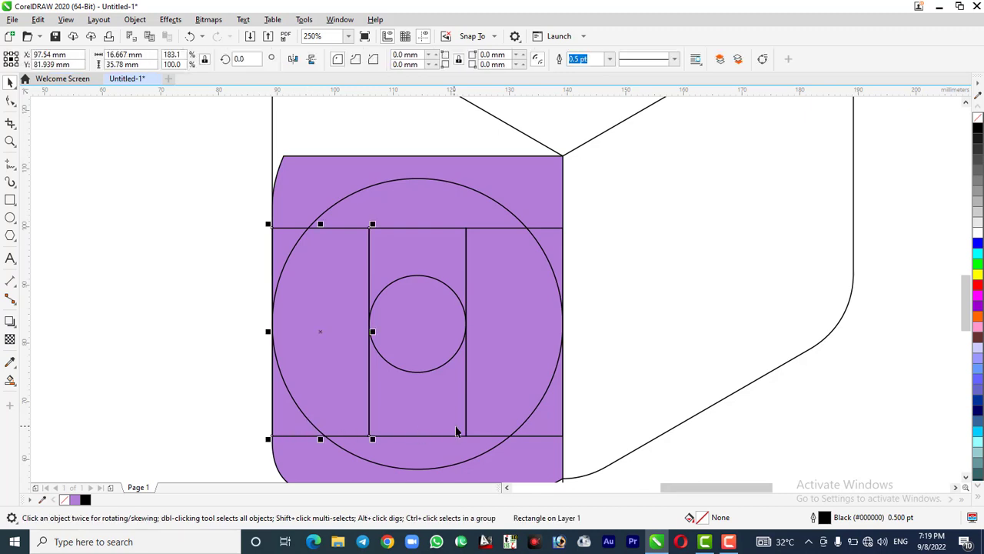
pyautogui.keyDown('shift'); pyautogui.click(442, 256); pyautogui.keyUp('shift')
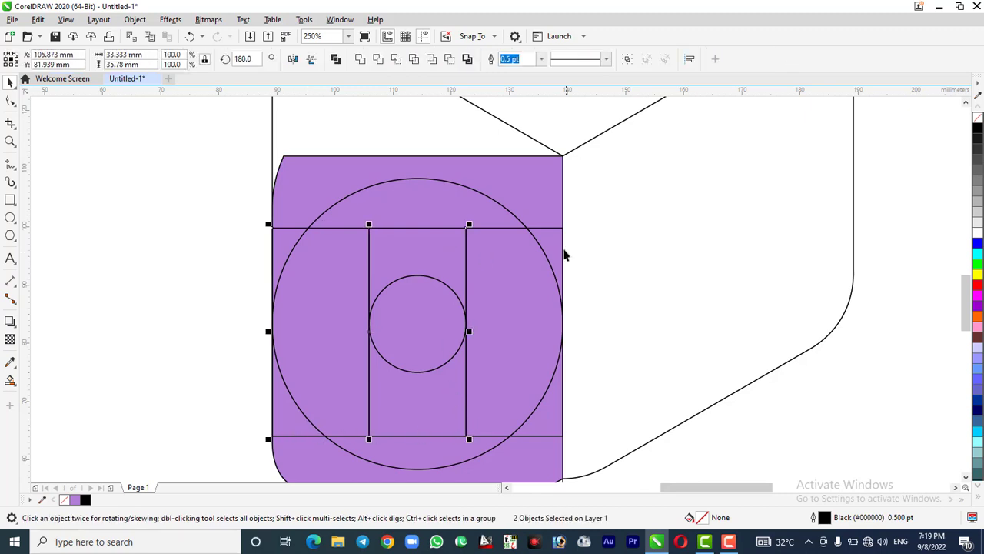
pyautogui.keyDown('shift'); pyautogui.click(558, 245); pyautogui.keyUp('shift')
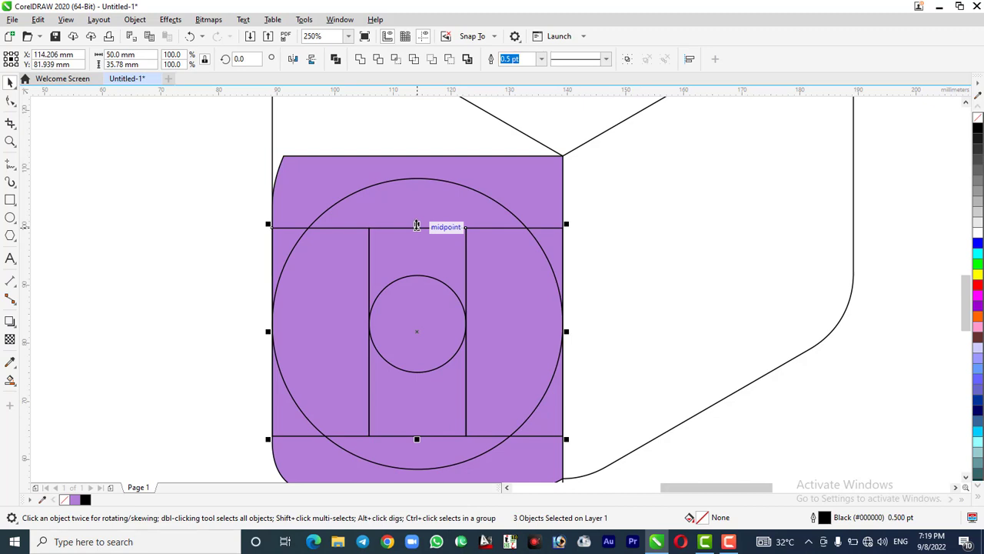
pyautogui.moveTo(416, 225); pyautogui.dragTo(416, 322)
pyautogui.scroll(-2, 428, 275)
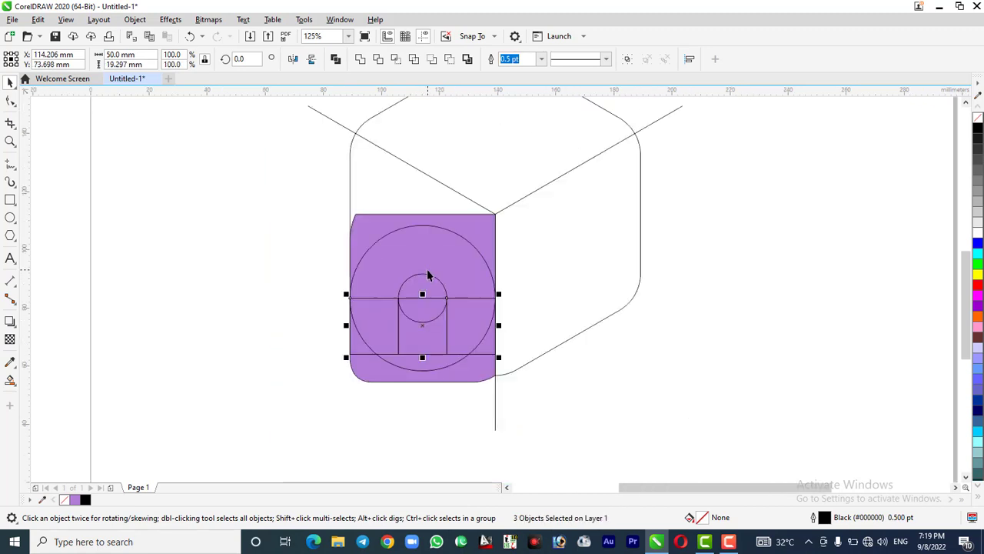
pyautogui.click(605, 408)
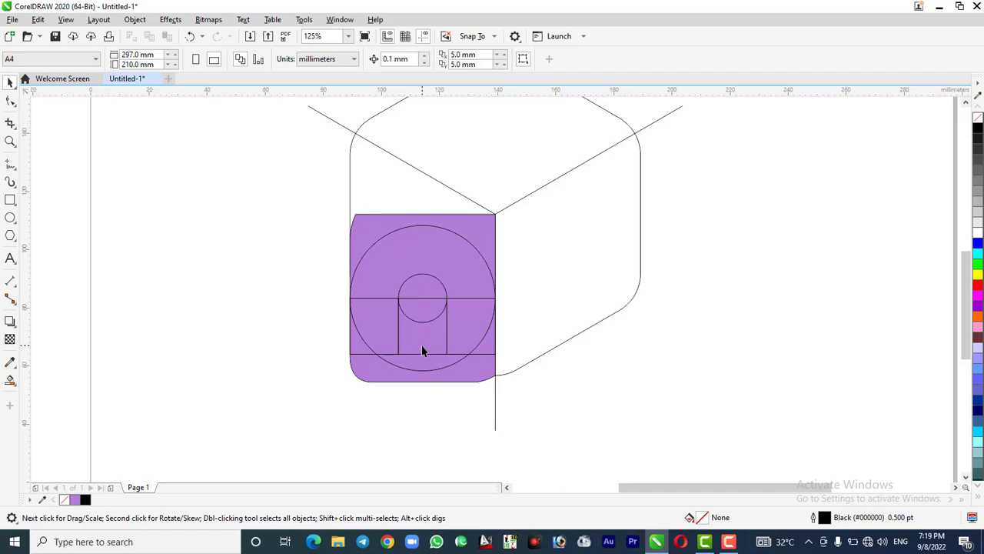
# Subtract the small circle from the large circle with Back minus front to form a ring
pyautogui.click(422, 289)
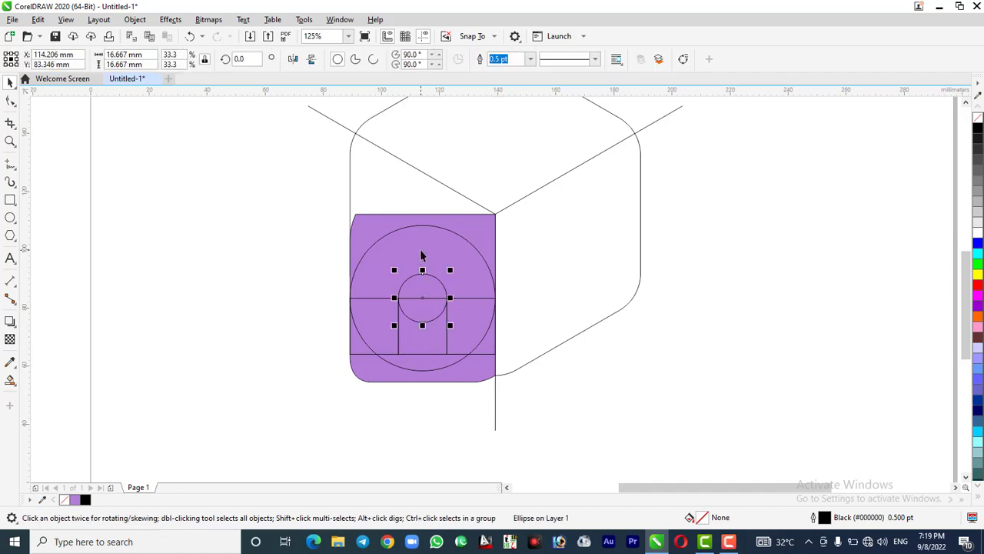
pyautogui.keyDown('shift'); pyautogui.click(422, 256); pyautogui.keyUp('shift')
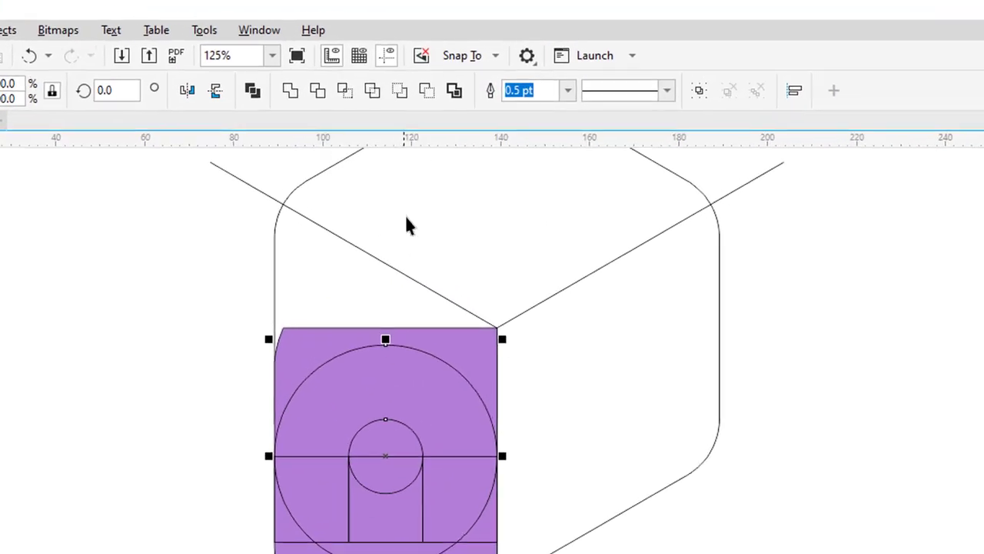
pyautogui.click(425, 95)
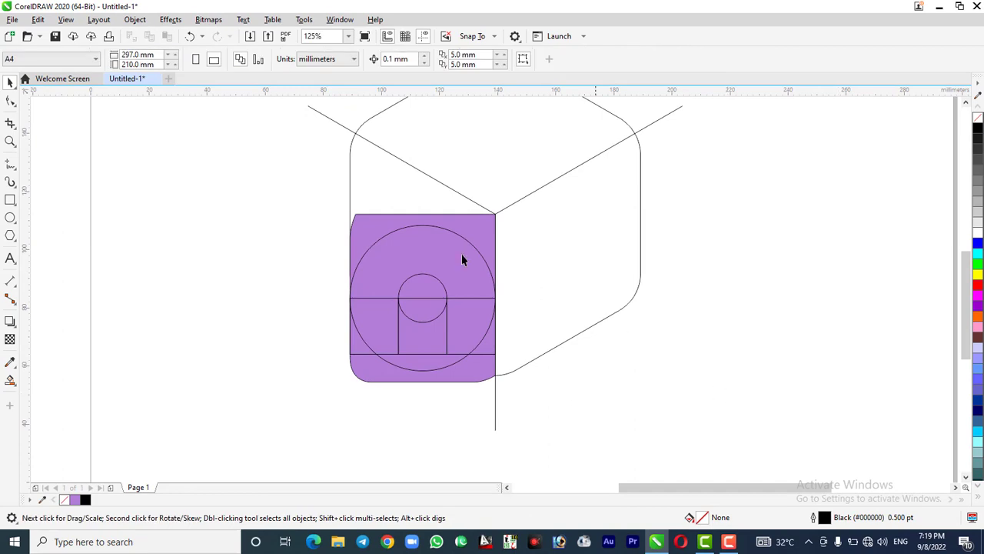
pyautogui.moveTo(419, 249); pyautogui.dragTo(260, 270)
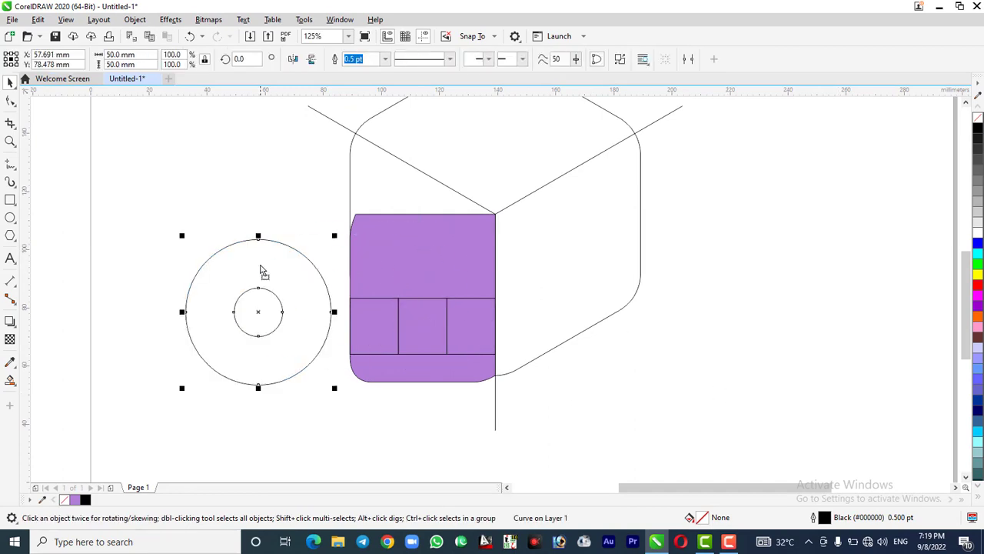
pyautogui.hotkey('ctrl', 'z')
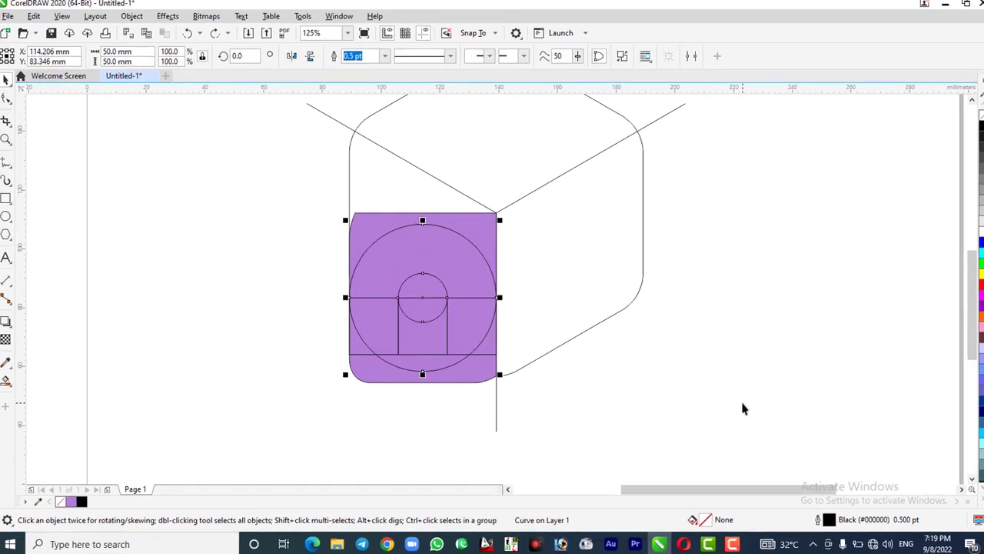
pyautogui.click(743, 406)
# Extend the middle rectangle downward beyond the purple face's lower edge, making it about 35.6 mm high
pyautogui.click(409, 354)
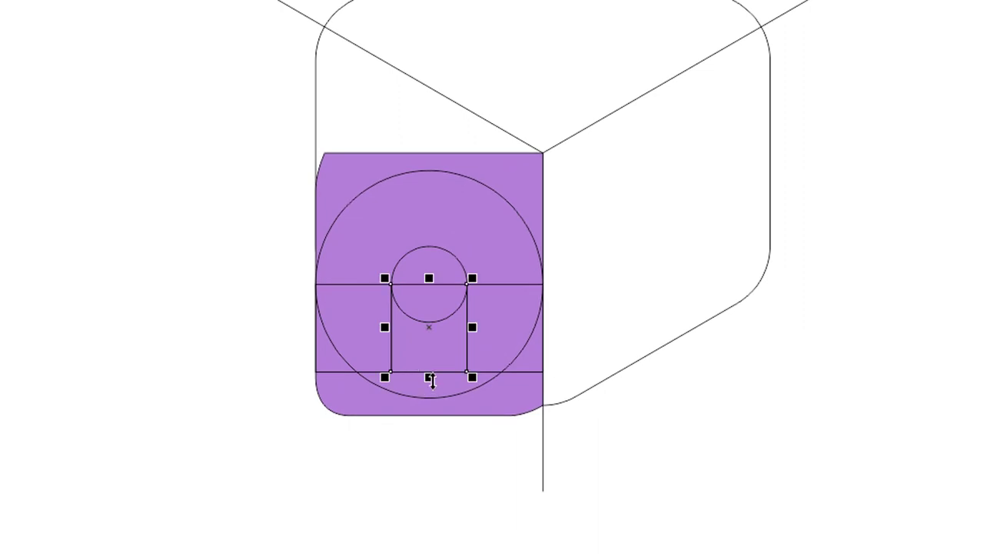
pyautogui.moveTo(429, 378); pyautogui.dragTo(434, 453)
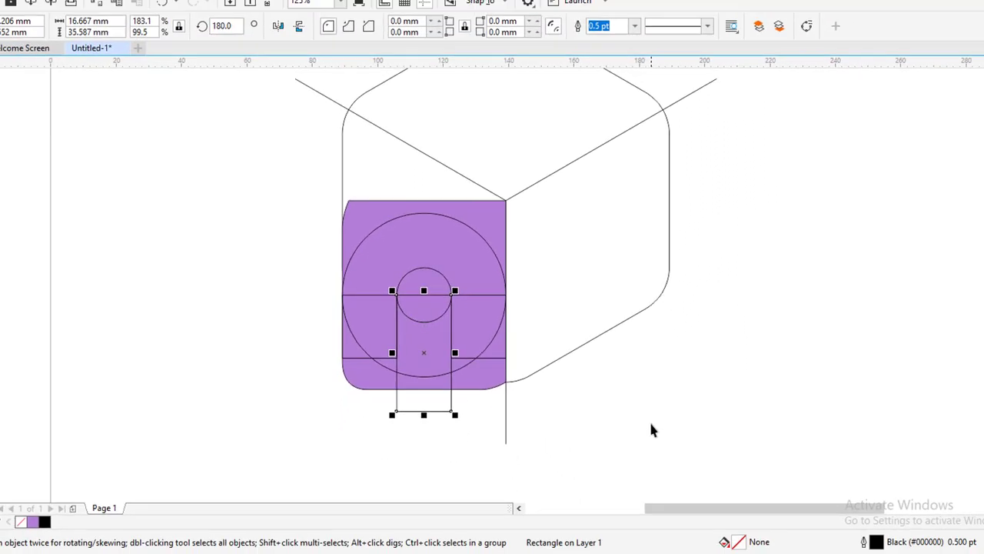
pyautogui.click(708, 472)
# Subtract the middle rectangle from the ring with Back minus front, cutting a round-topped slot open at the bottom
pyautogui.click(414, 396)
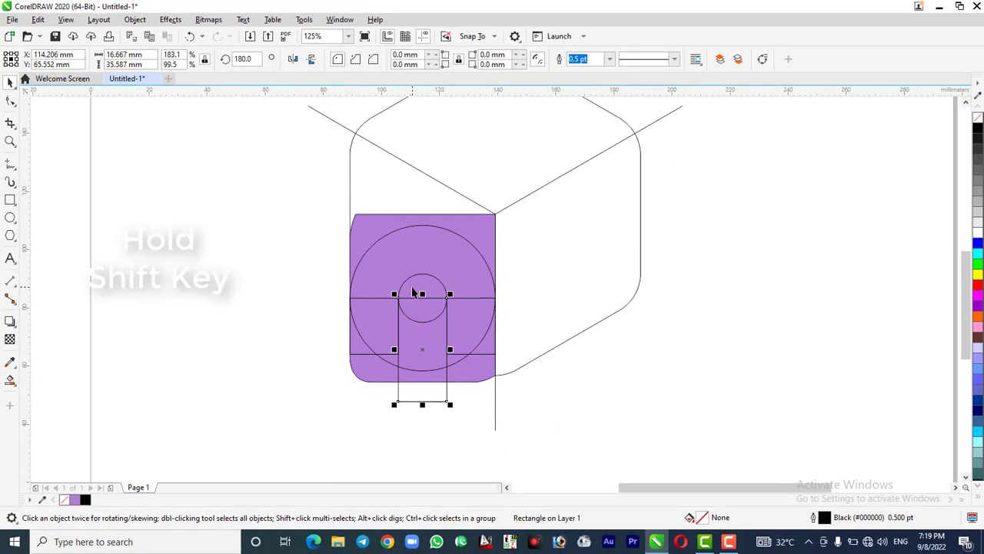
pyautogui.keyDown('shift'); pyautogui.click(413, 289); pyautogui.keyUp('shift')
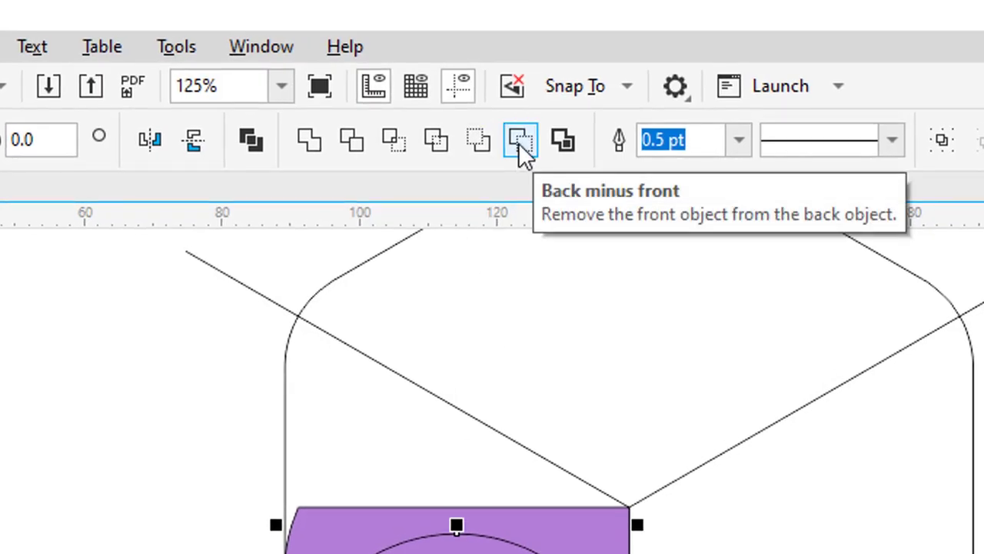
pyautogui.click(518, 142)
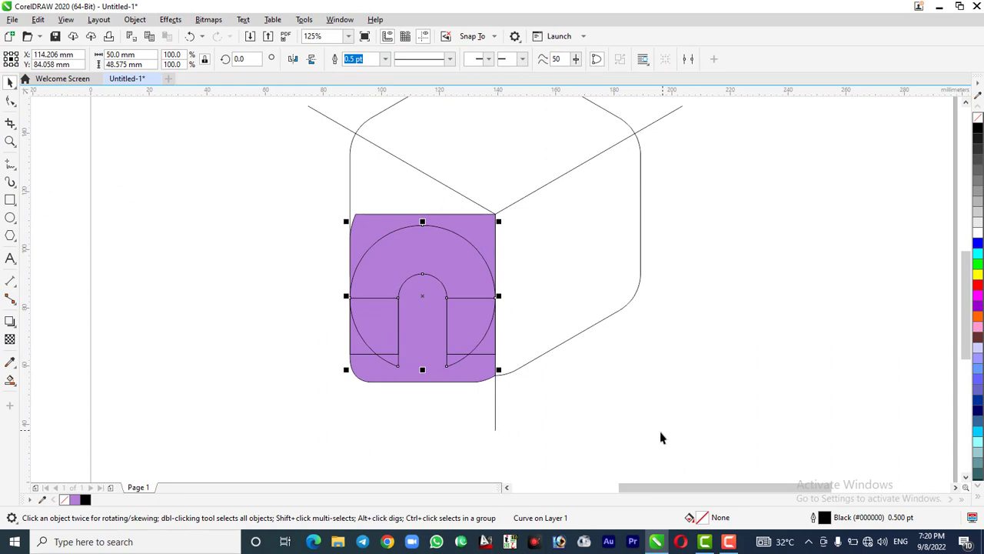
pyautogui.click(661, 437)
# Extend the two outer rectangles together downward beyond the purple face's lower edge
pyautogui.click(357, 351)
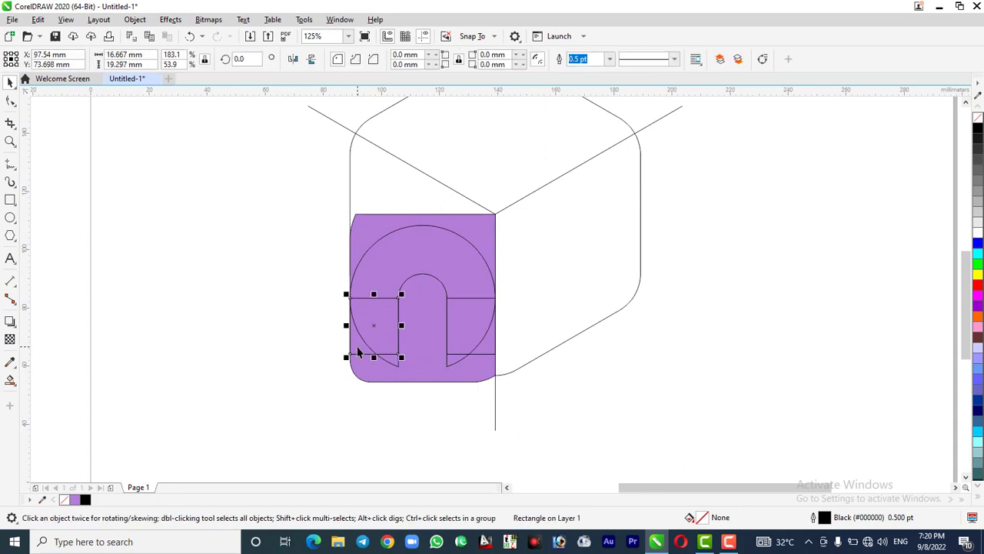
pyautogui.keyDown('shift'); pyautogui.click(489, 352); pyautogui.keyUp('shift')
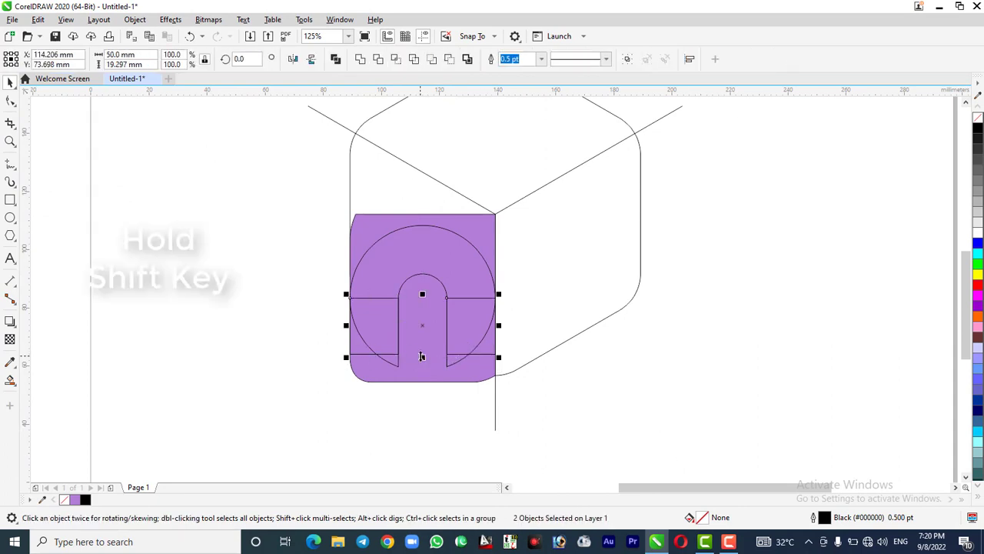
pyautogui.moveTo(422, 356); pyautogui.dragTo(422, 408)
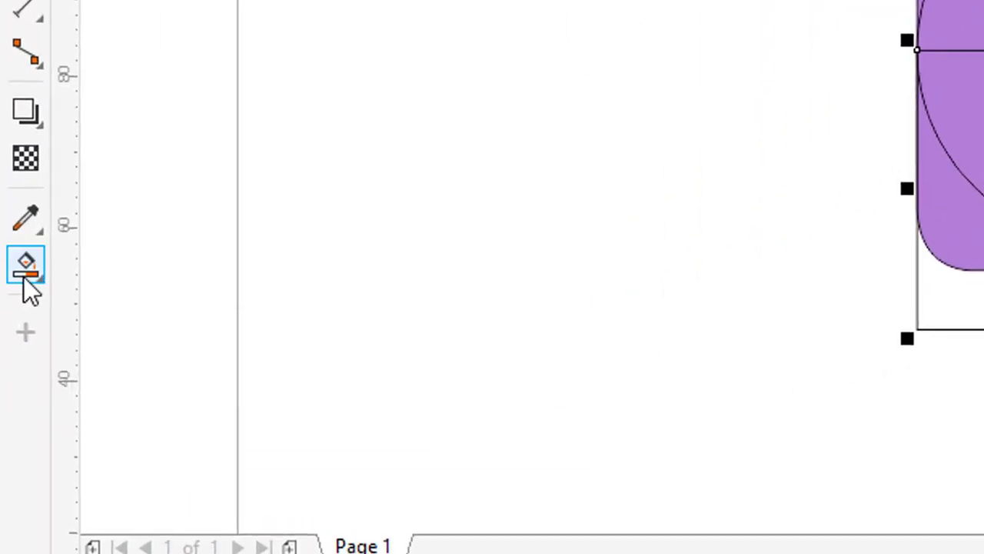
# Use Smart Fill with green C61 M0 Y76 K0 to fill the two lower corner areas between the ring and the purple face's edge
pyautogui.click(31, 288)
pyautogui.click(162, 300)
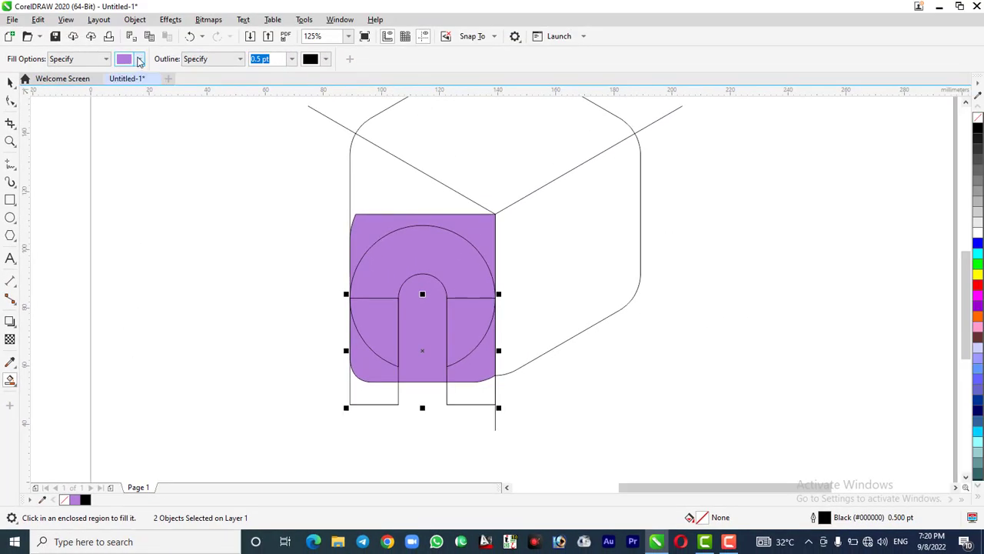
pyautogui.click(140, 59)
pyautogui.click(151, 210)
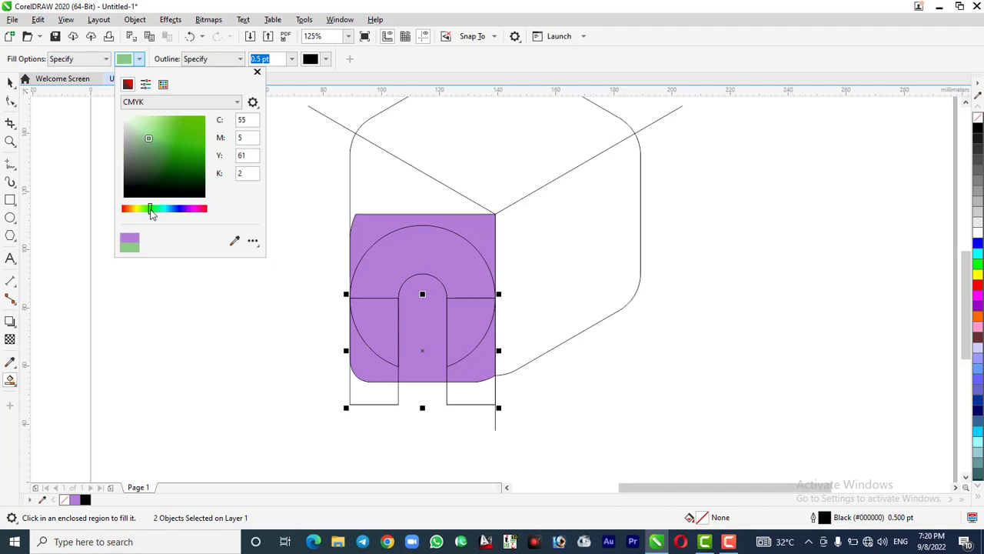
pyautogui.moveTo(152, 127); pyautogui.dragTo(161, 120)
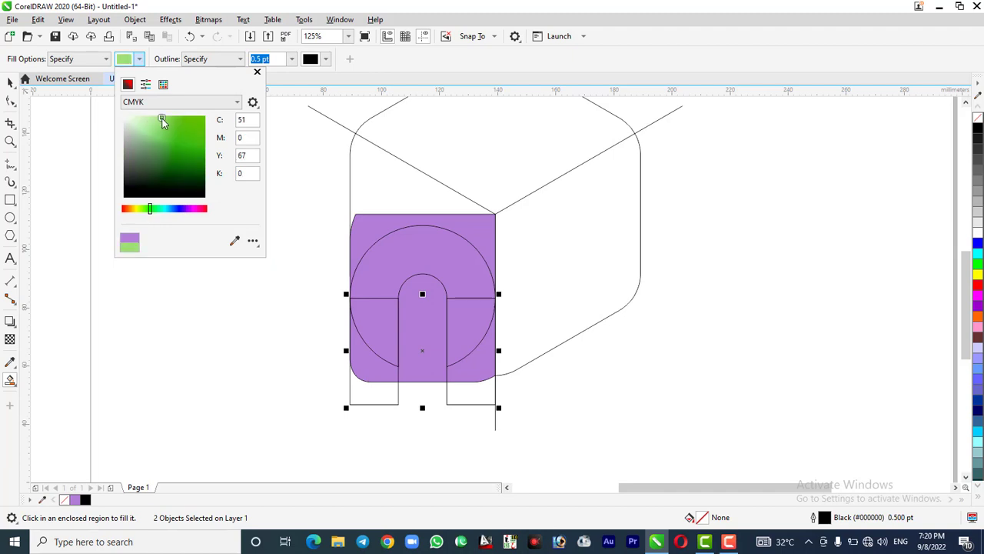
pyautogui.click(257, 72)
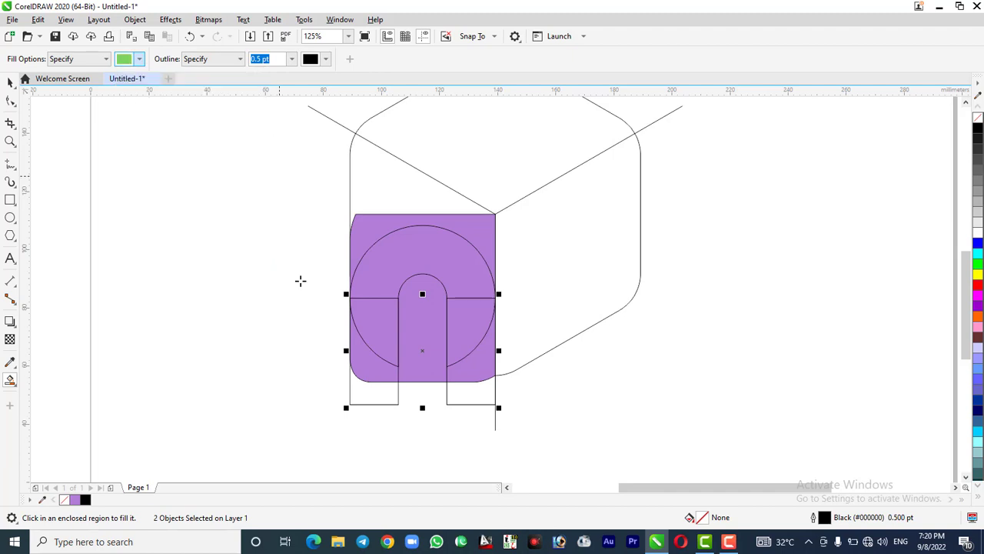
pyautogui.click(366, 360)
pyautogui.click(471, 370)
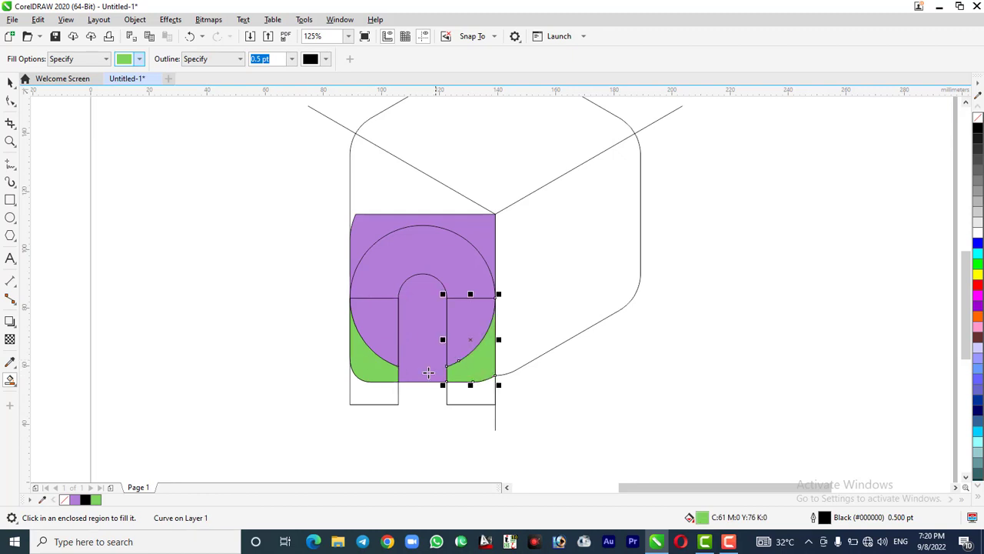
# Move the slotted ring and the two green corner pieces together to the blank area left of the purple face
pyautogui.click(10, 82)
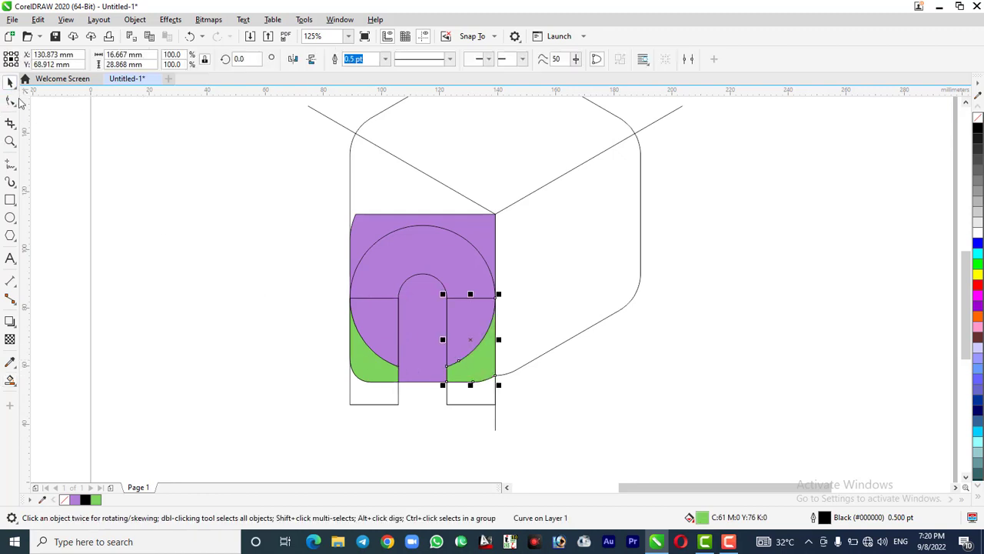
pyautogui.keyDown('shift'); pyautogui.click(369, 368); pyautogui.keyUp('shift')
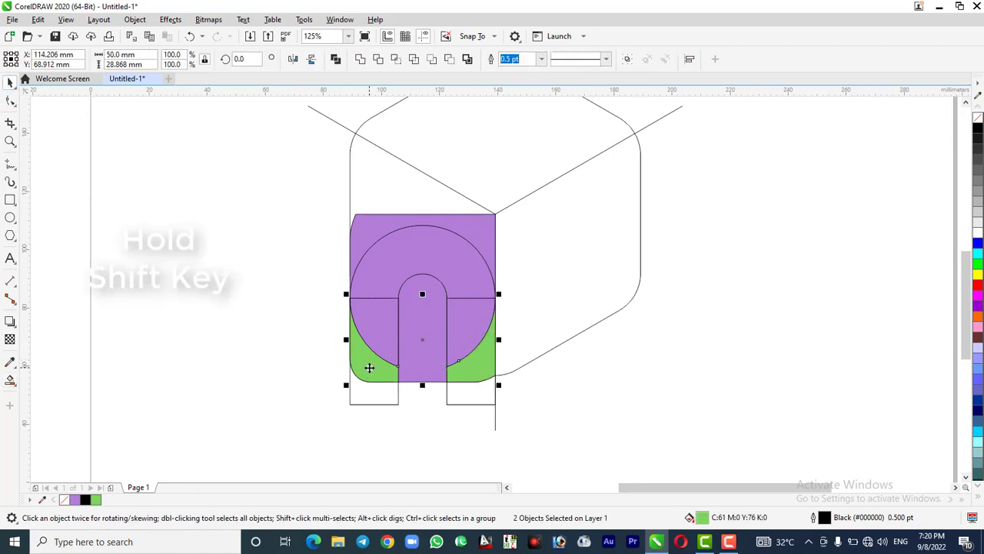
pyautogui.keyDown('shift'); pyautogui.click(412, 239); pyautogui.keyUp('shift')
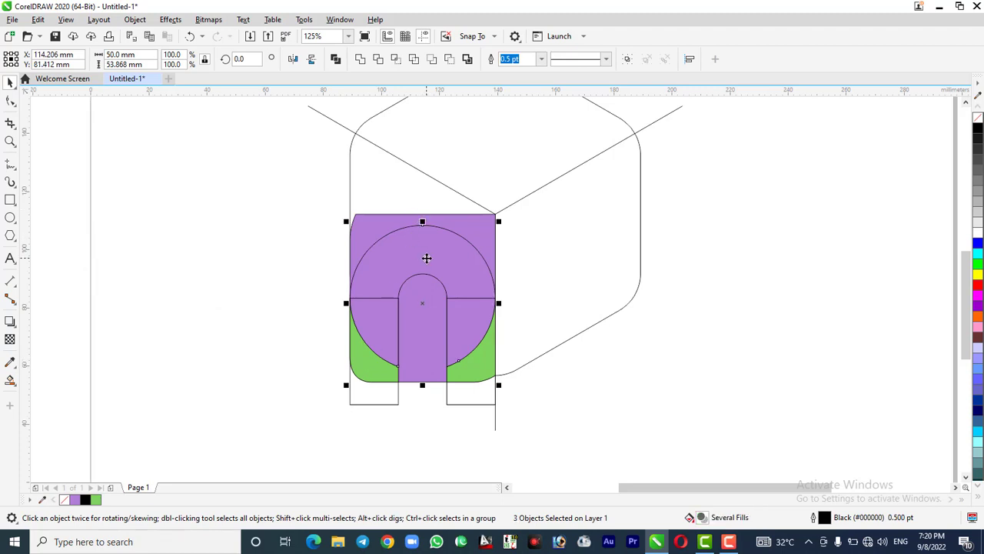
pyautogui.moveTo(424, 257); pyautogui.dragTo(214, 259)
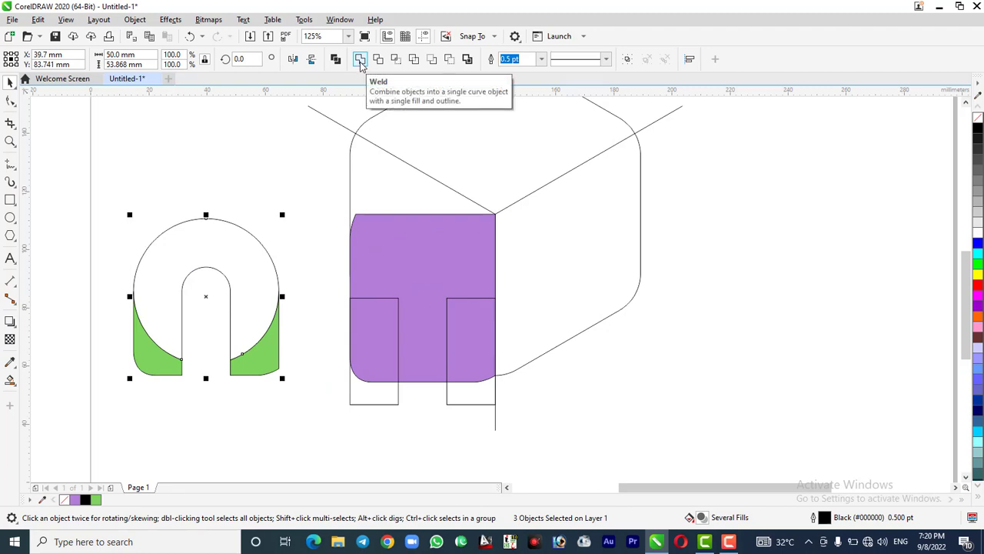
# Create a boundary outline around the slotted ring and the two green corner pieces instead of welding them
pyautogui.click(359, 61)
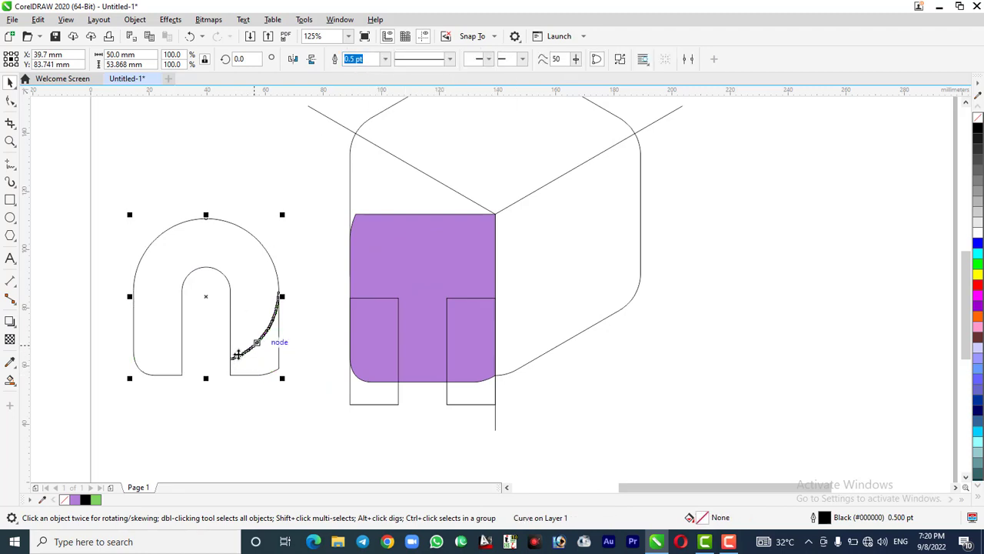
pyautogui.hotkey('ctrl', 'z')
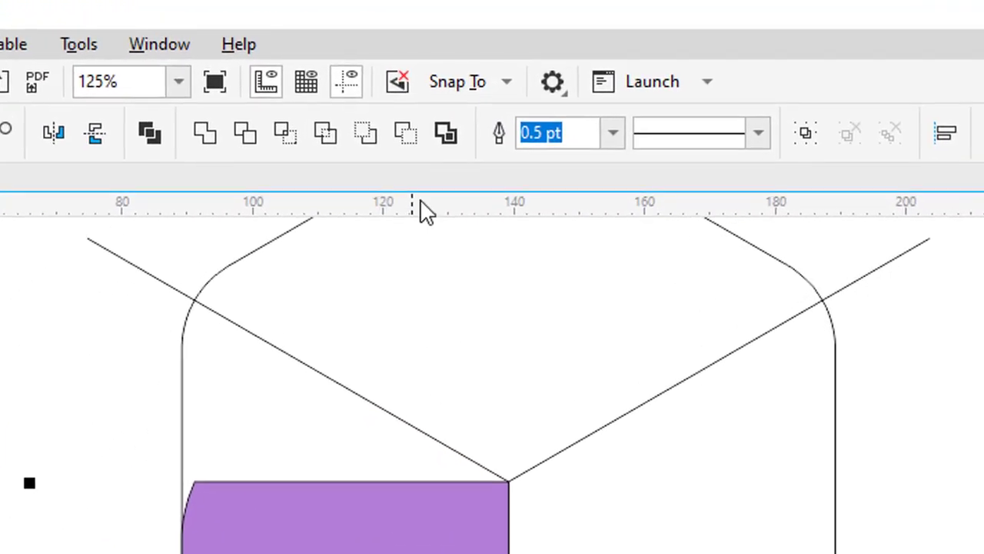
pyautogui.click(448, 134)
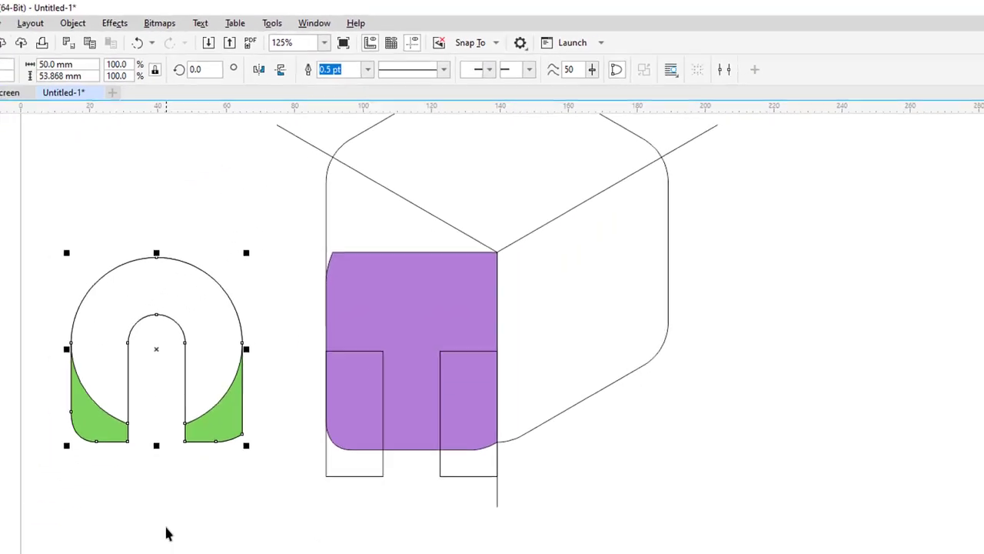
pyautogui.click(165, 528)
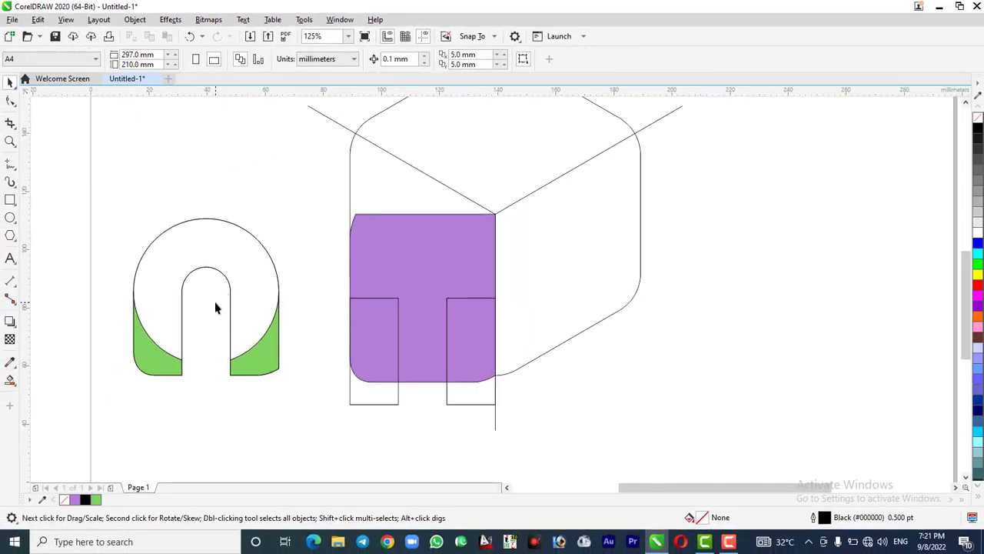
# Move the arch-shaped boundary outline away from the slotted ring to the blank area below, near the page's lower edge
pyautogui.click(237, 296)
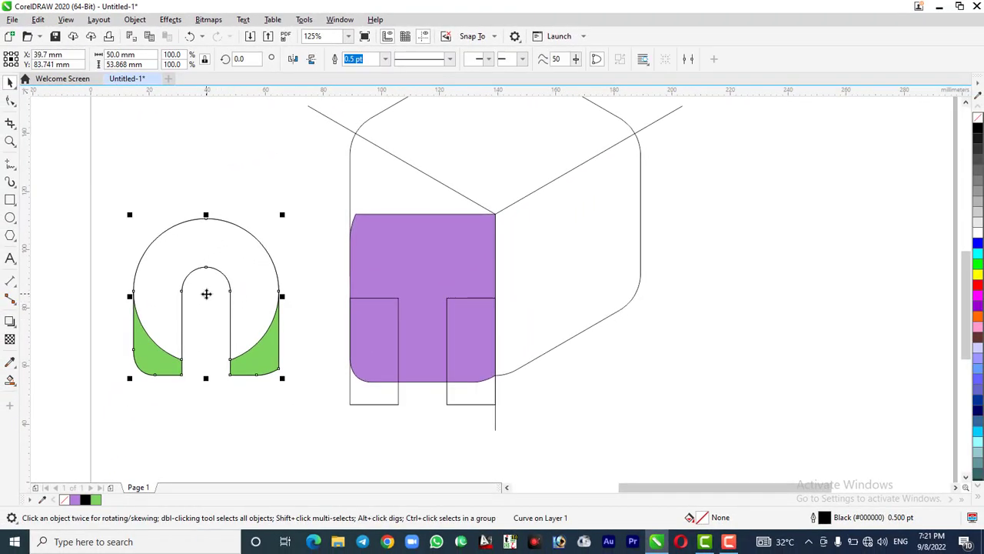
pyautogui.moveTo(206, 294); pyautogui.dragTo(304, 422)
pyautogui.scroll(-3, 303, 350)
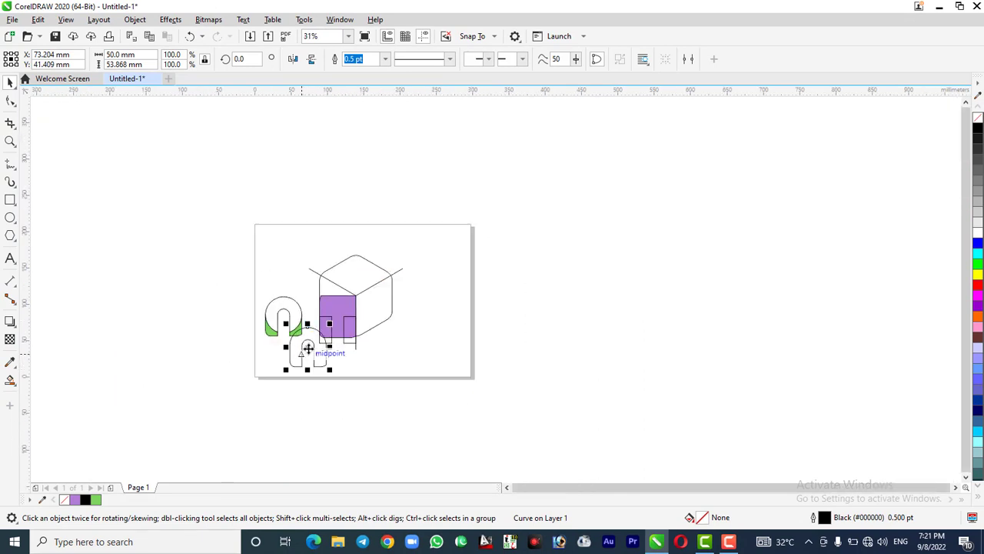
pyautogui.moveTo(308, 349); pyautogui.dragTo(303, 366)
pyautogui.scroll(2, 289, 357)
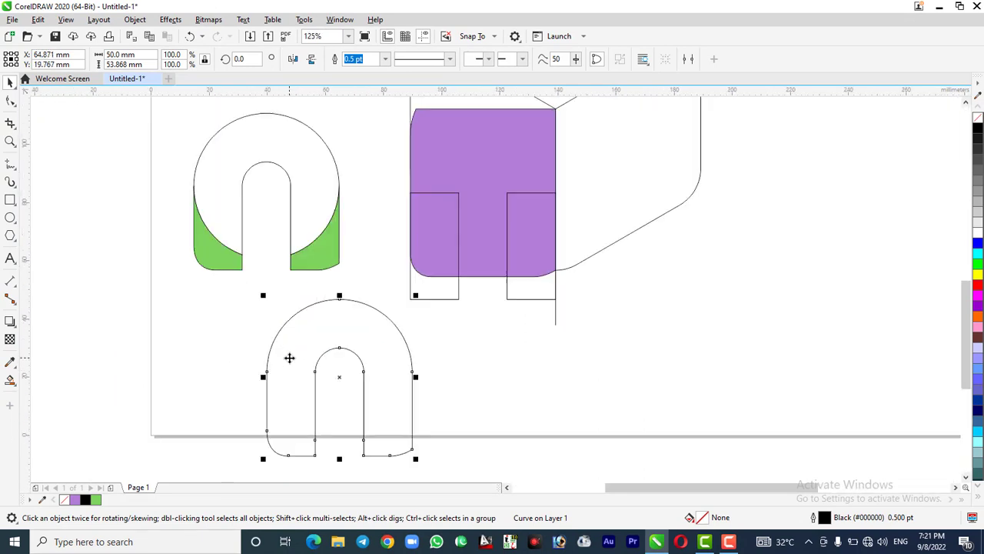
# Delete the slotted ring with its green corner pieces, the two outer rectangles and the purple face
pyautogui.moveTo(174, 109); pyautogui.dragTo(364, 283)
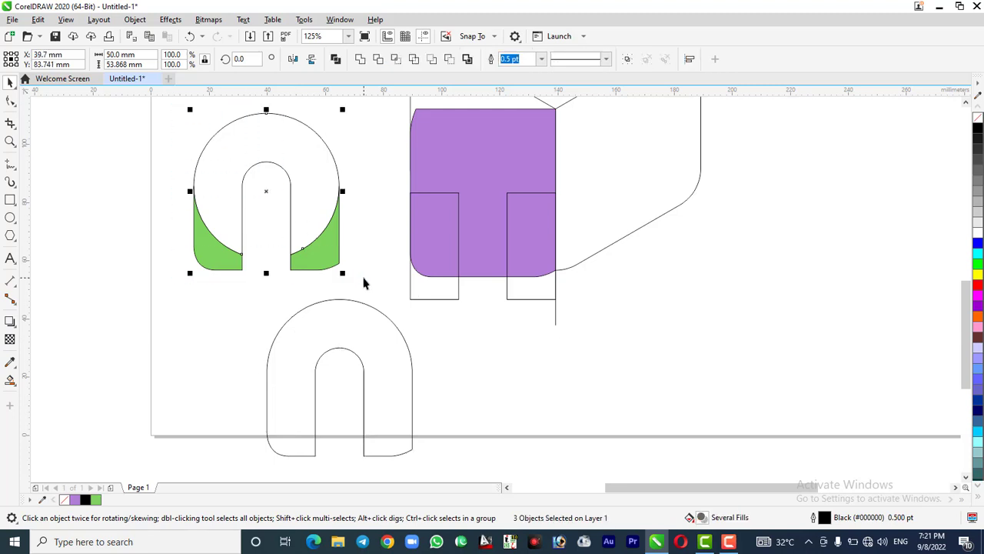
pyautogui.press('Delete')
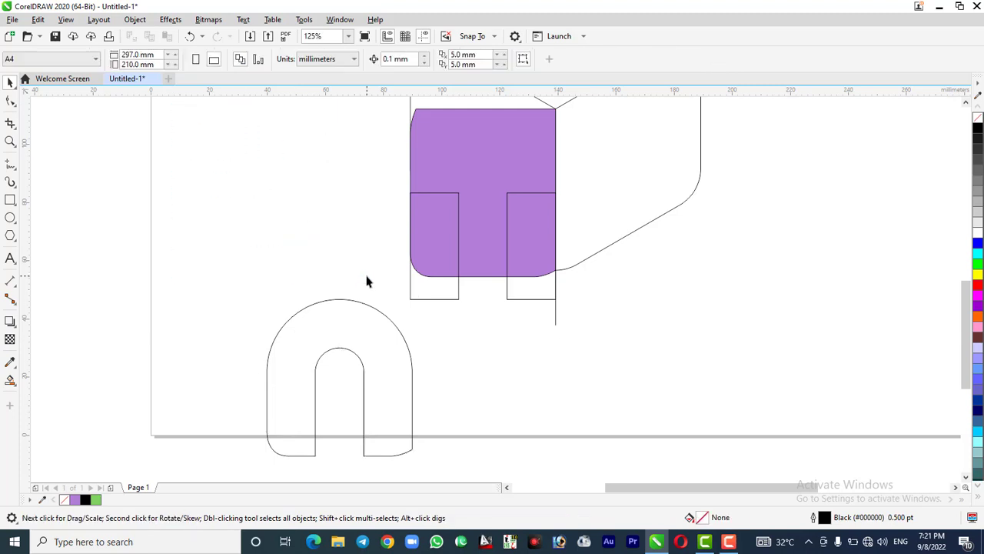
pyautogui.click(449, 300)
pyautogui.press('Delete')
pyautogui.click(509, 291)
pyautogui.press('Delete')
pyautogui.click(479, 221)
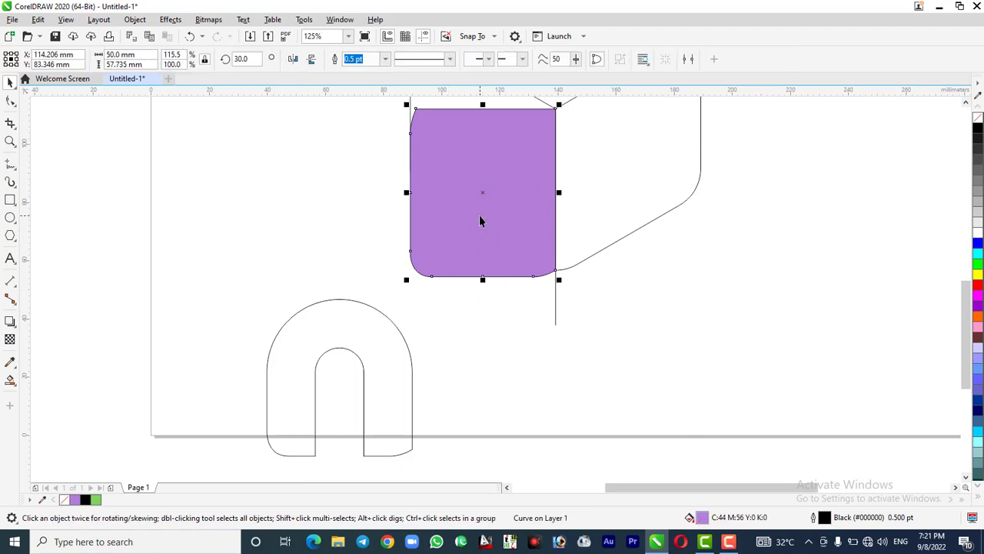
pyautogui.press('Delete')
# Move the arch outline onto the cube's left face, snapping its lower-right node to the cube's vertical centre line near the bottom corner
pyautogui.scroll(-3, 461, 306)
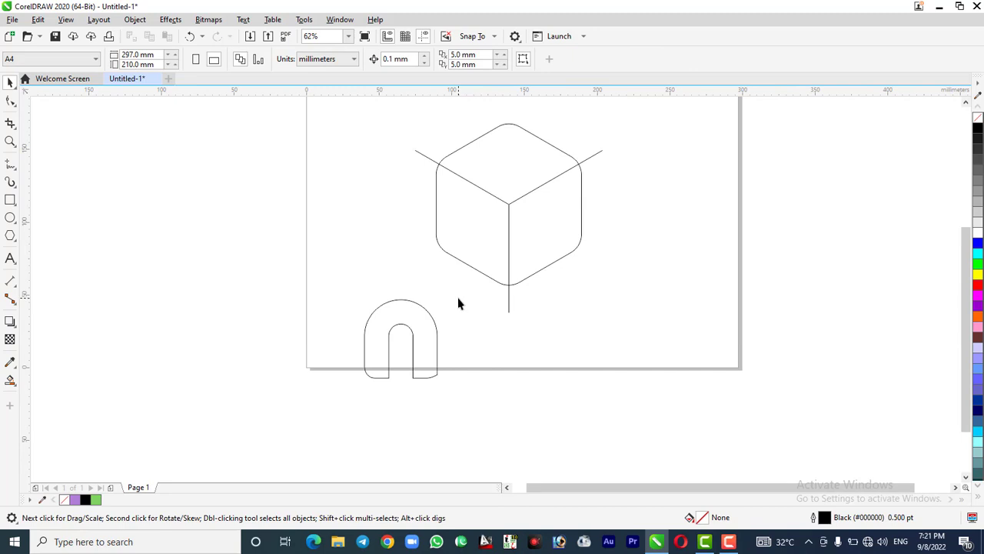
pyautogui.click(436, 376)
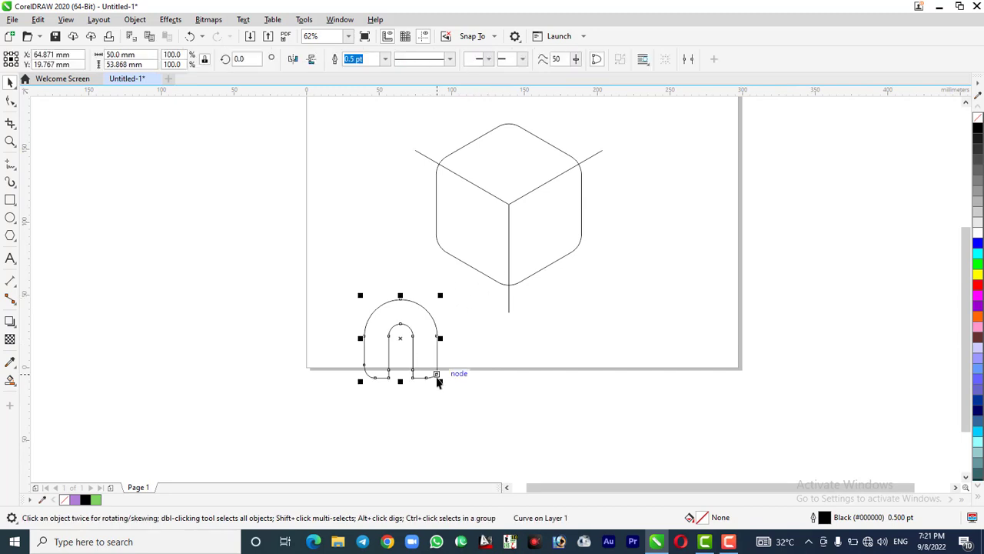
pyautogui.moveTo(437, 375); pyautogui.dragTo(510, 289)
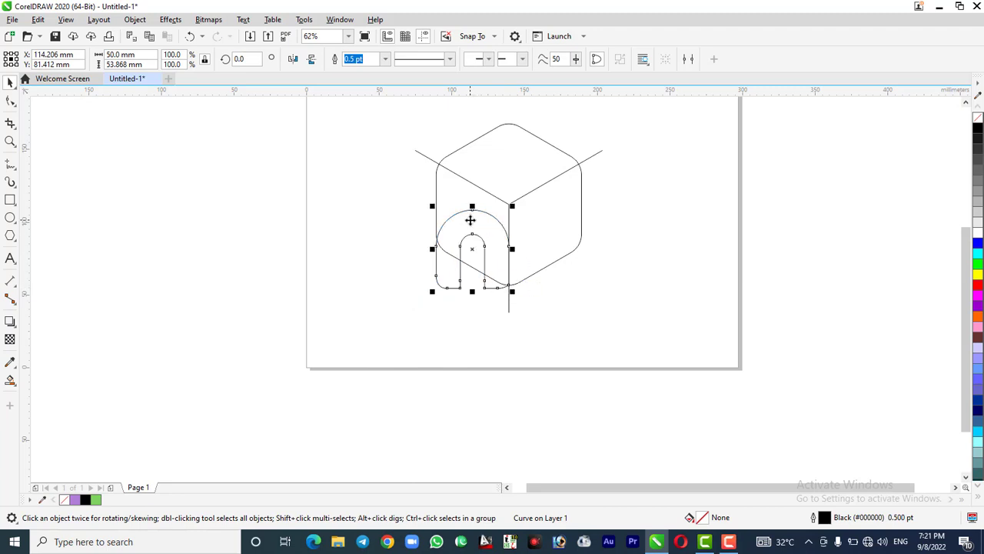
# Skew the arch vertically by a constrained 30° so its base follows the cube's lower-left edge
pyautogui.scroll(2, 470, 220)
pyautogui.click(431, 295)
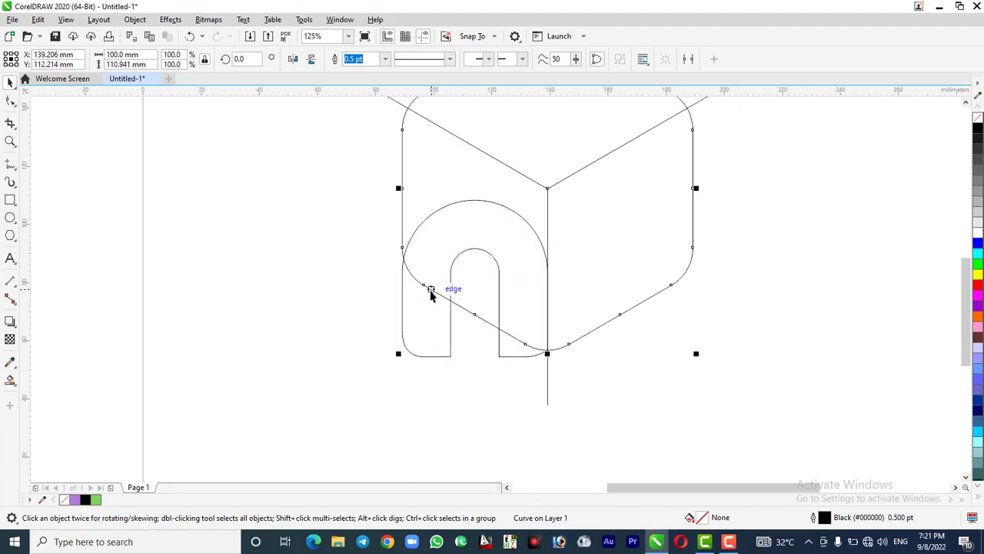
pyautogui.click(425, 351)
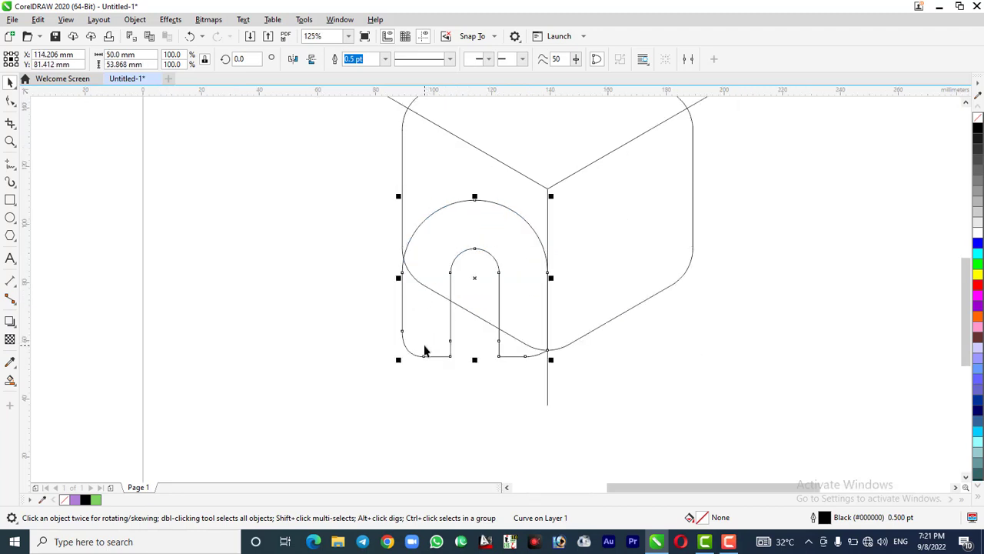
pyautogui.click(424, 351)
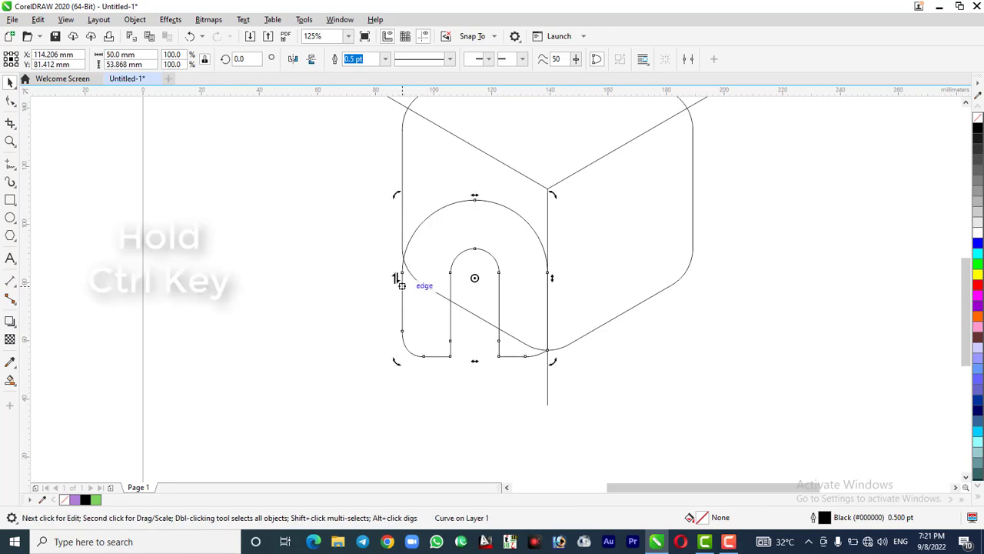
pyautogui.moveTo(397, 278); pyautogui.dragTo(403, 214)
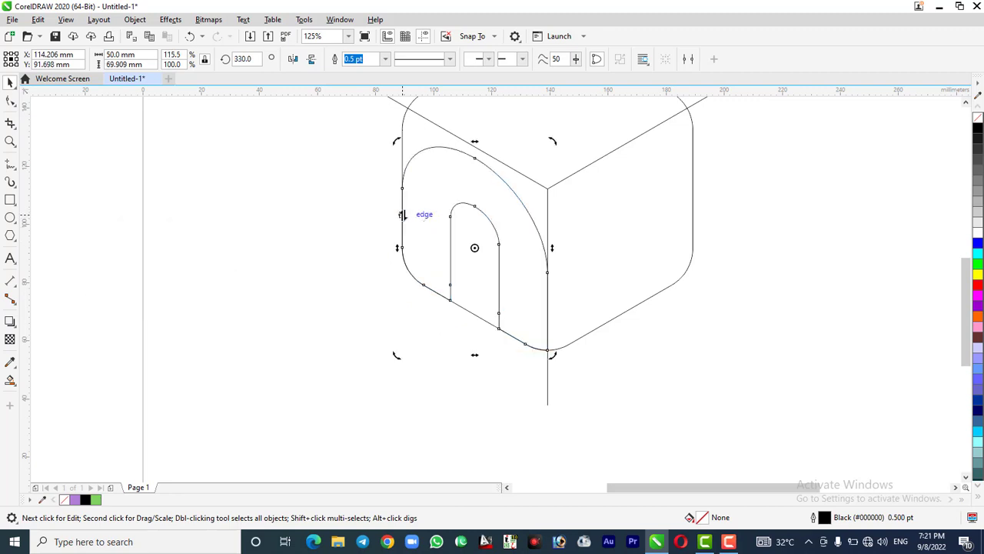
pyautogui.click(324, 321)
pyautogui.scroll(-2, 324, 323)
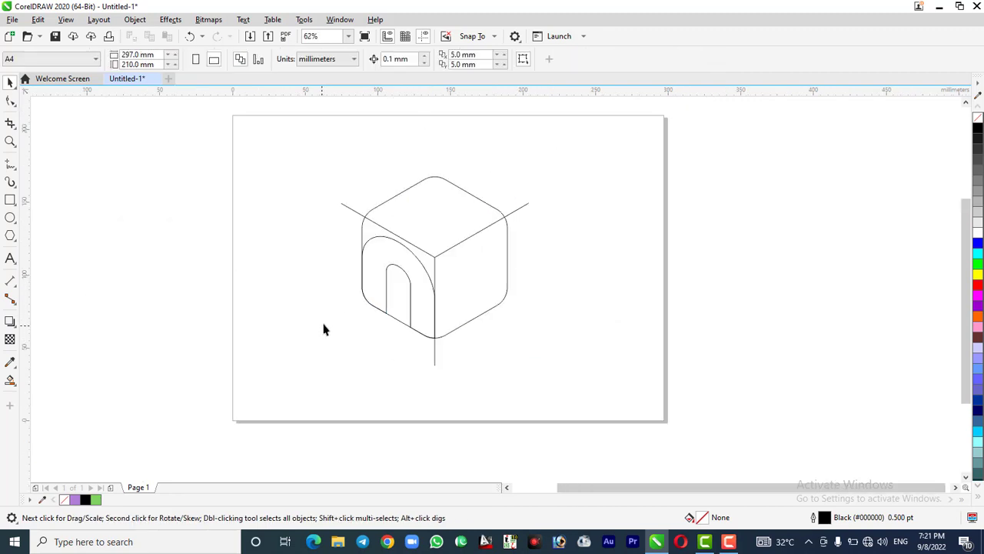
# Draw a 330° freehand line from the slot's lower-left node past the cube's bottom corner, and a 12 mm crossing line from the slot base's midpoint
pyautogui.scroll(2, 450, 270)
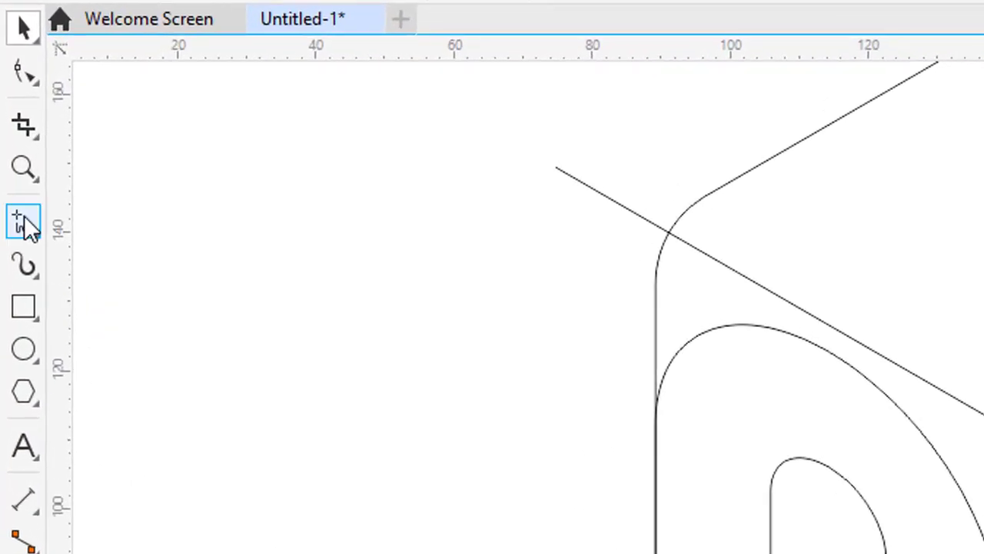
pyautogui.click(25, 220)
pyautogui.scroll(1, 356, 380)
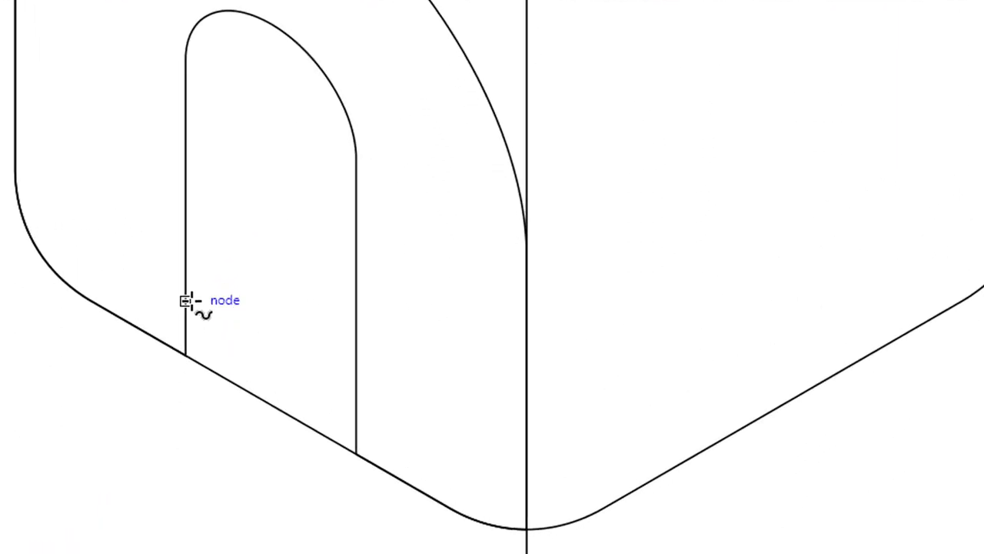
pyautogui.click(187, 301)
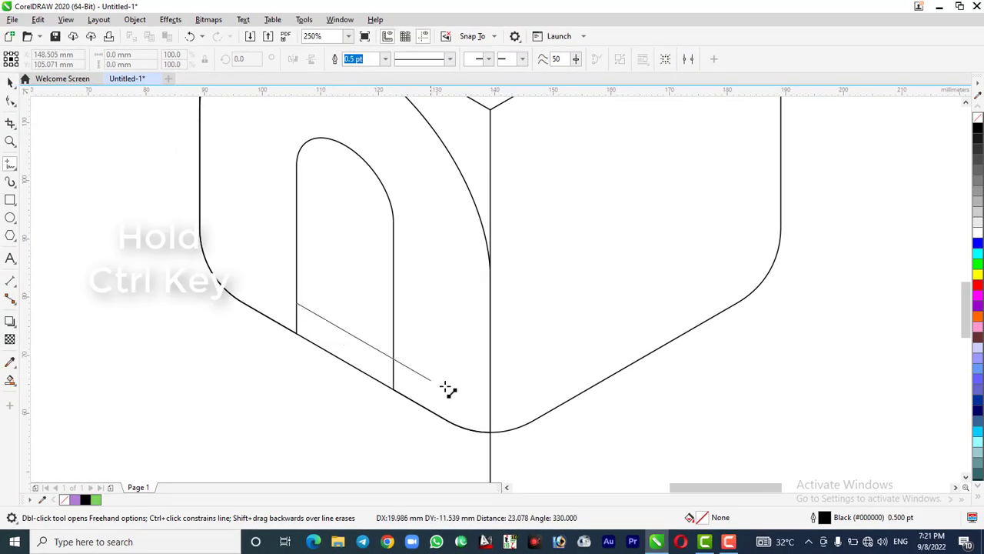
pyautogui.keyDown('ctrl'); pyautogui.click(538, 444); pyautogui.keyUp('ctrl')
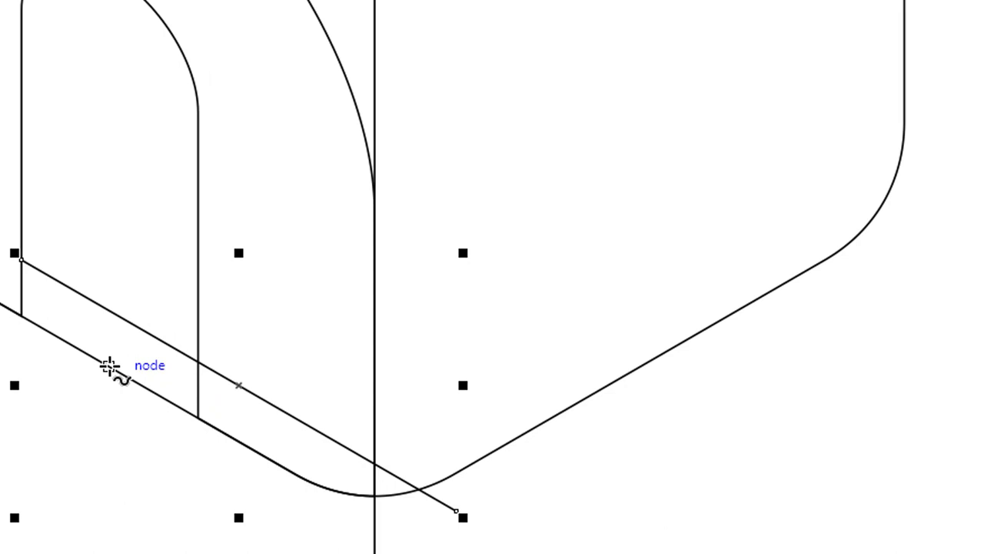
pyautogui.moveTo(109, 365)
pyautogui.mouseDown()
pyautogui.moveTo(147, 318)
pyautogui.moveTo(182, 337)
pyautogui.moveTo(222, 307)
pyautogui.mouseUp()
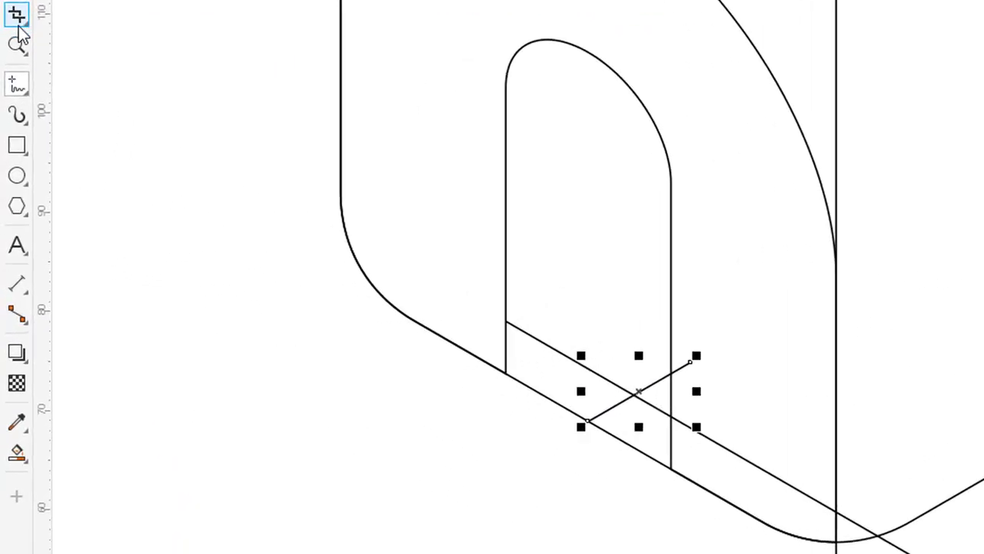
# Draw a 3-point curve from the long line's start to its crossing with the short line, bulging down to the cube's lower-left edge
pyautogui.click(20, 89)
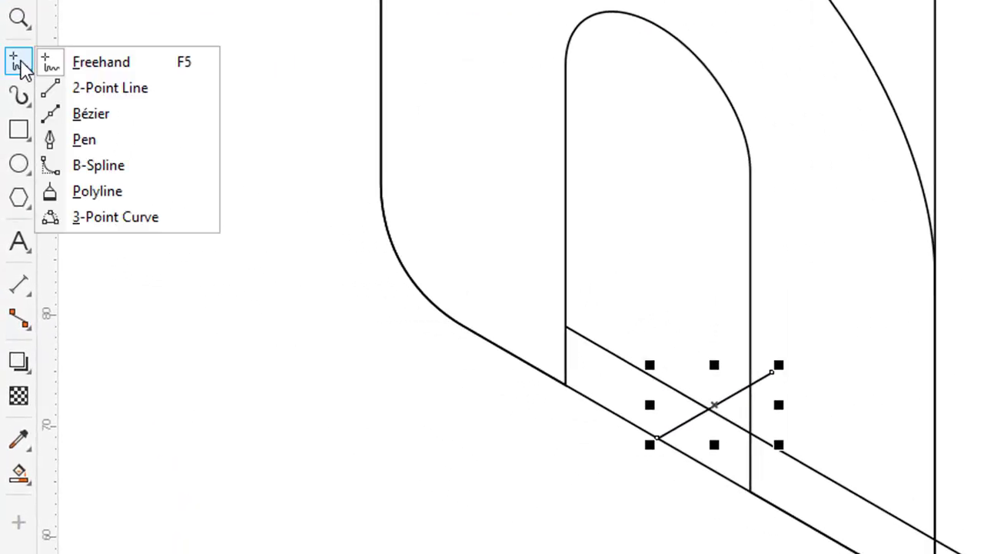
pyautogui.click(111, 217)
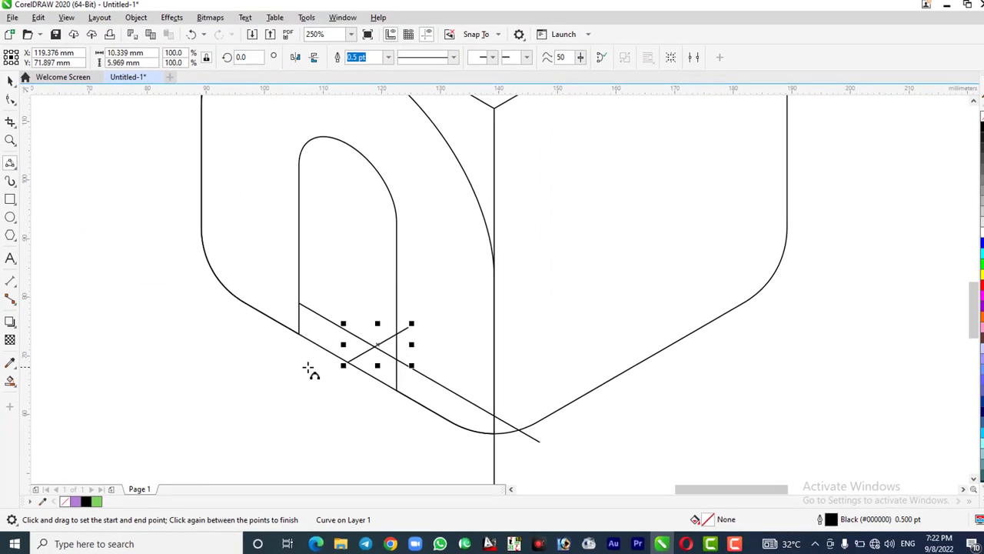
pyautogui.press('Escape')
pyautogui.scroll(2, 315, 357)
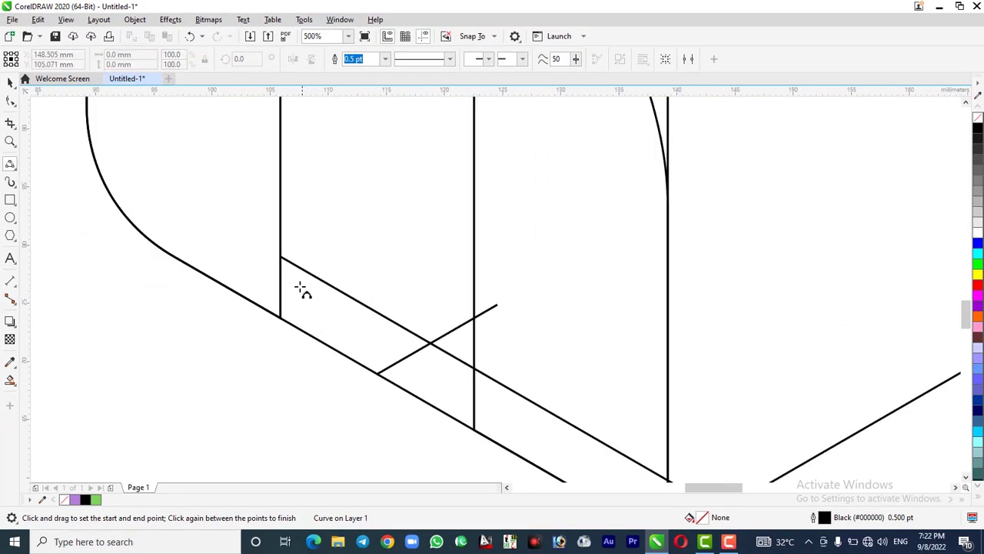
pyautogui.moveTo(281, 256); pyautogui.dragTo(431, 342)
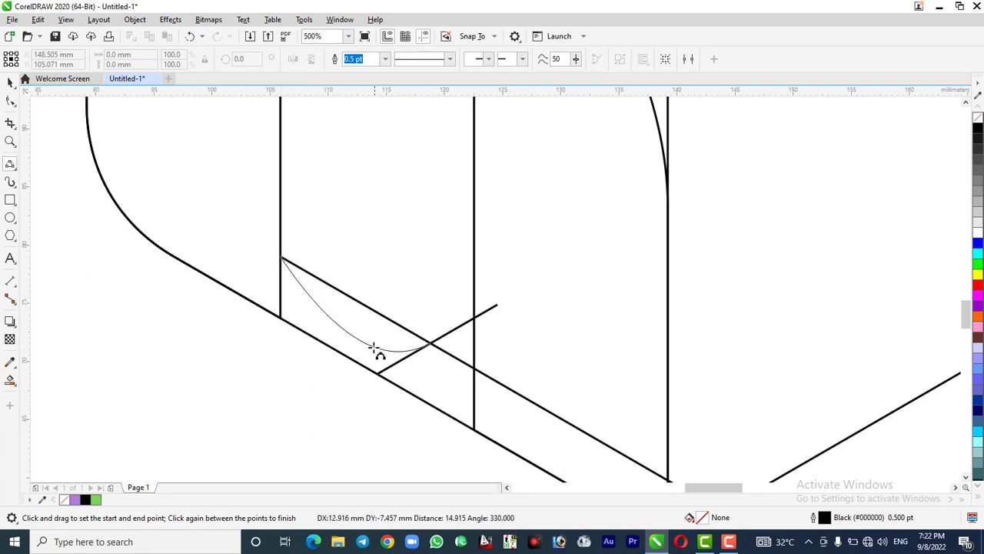
pyautogui.click(328, 346)
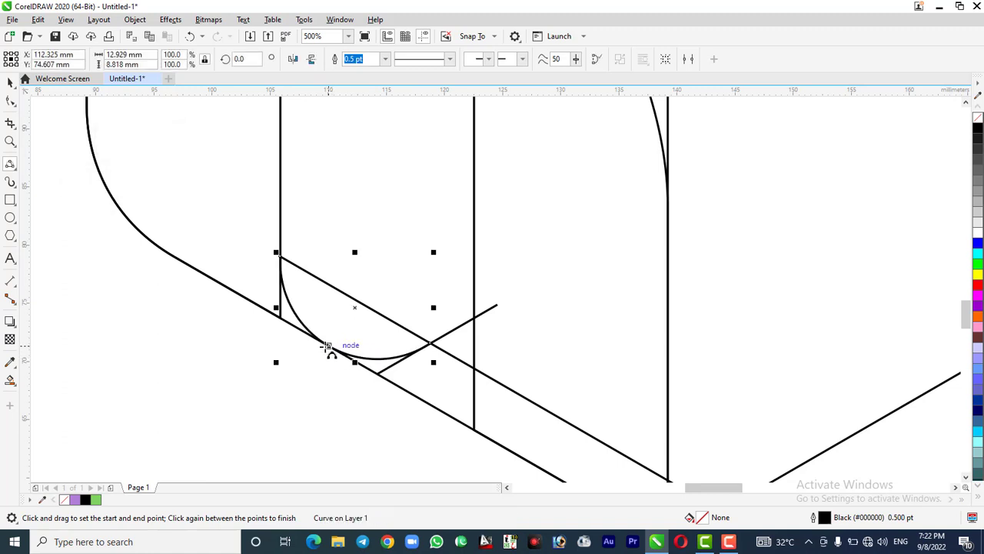
# Copy the curve so its starting node sits where the slot's right side crosses the long guide line
pyautogui.click(10, 83)
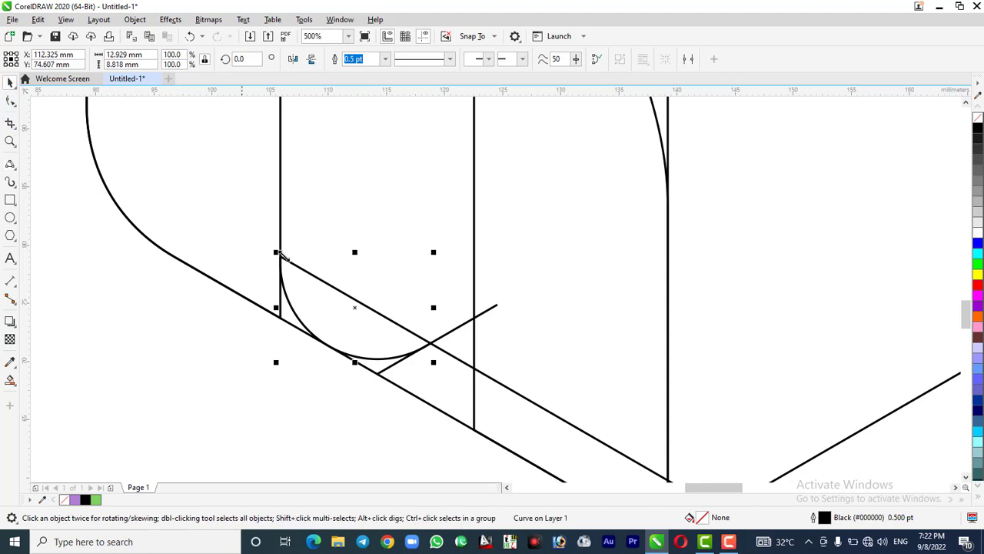
pyautogui.moveTo(277, 254); pyautogui.dragTo(475, 370)
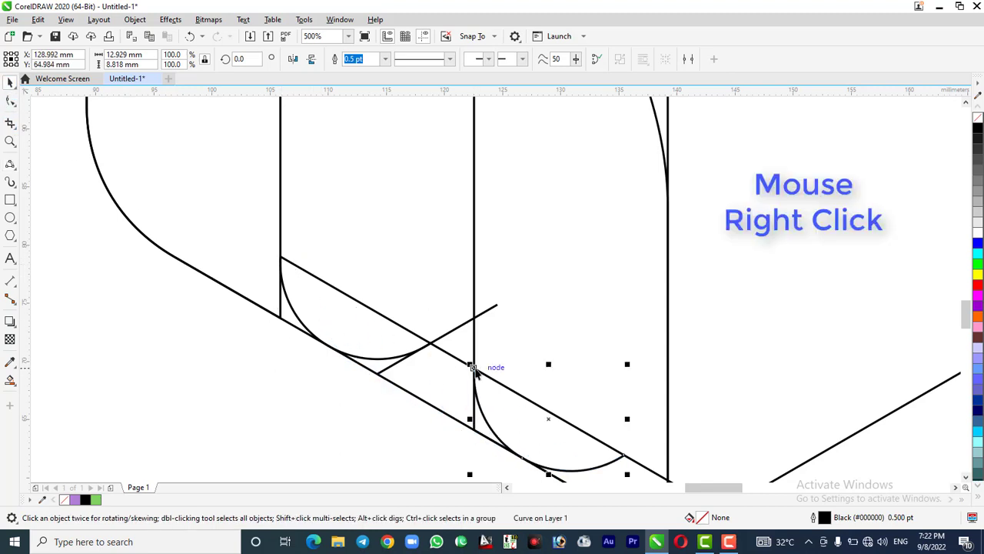
pyautogui.scroll(-2, 330, 282)
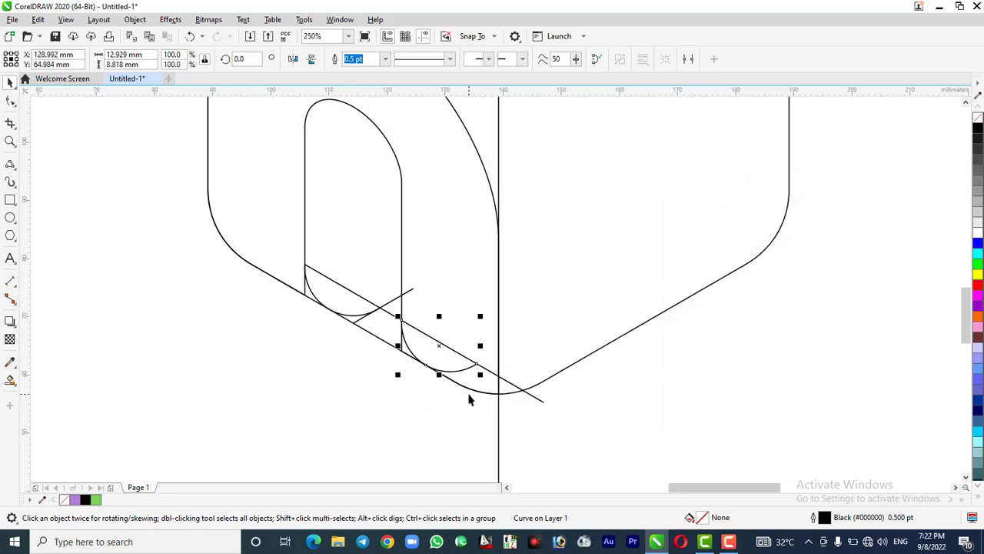
pyautogui.click(535, 443)
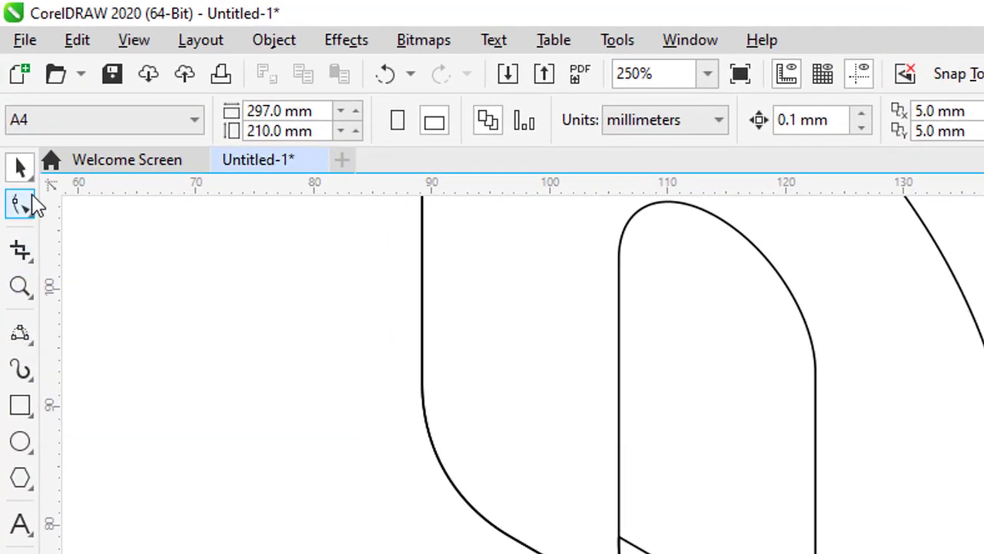
# Remove the right end node of the copied curve with the Shape tool
pyautogui.click(28, 206)
pyautogui.scroll(6, 391, 338)
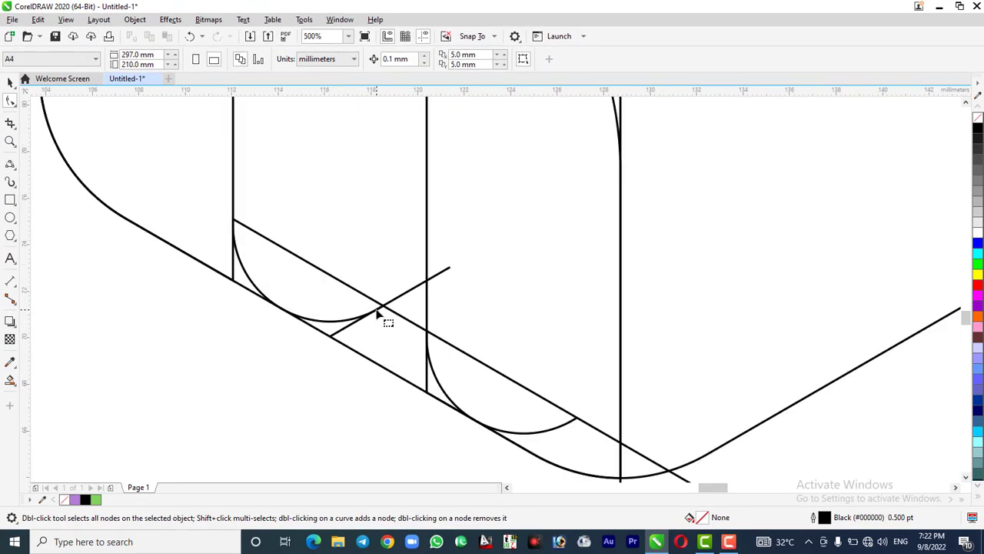
pyautogui.scroll(-4, 389, 317)
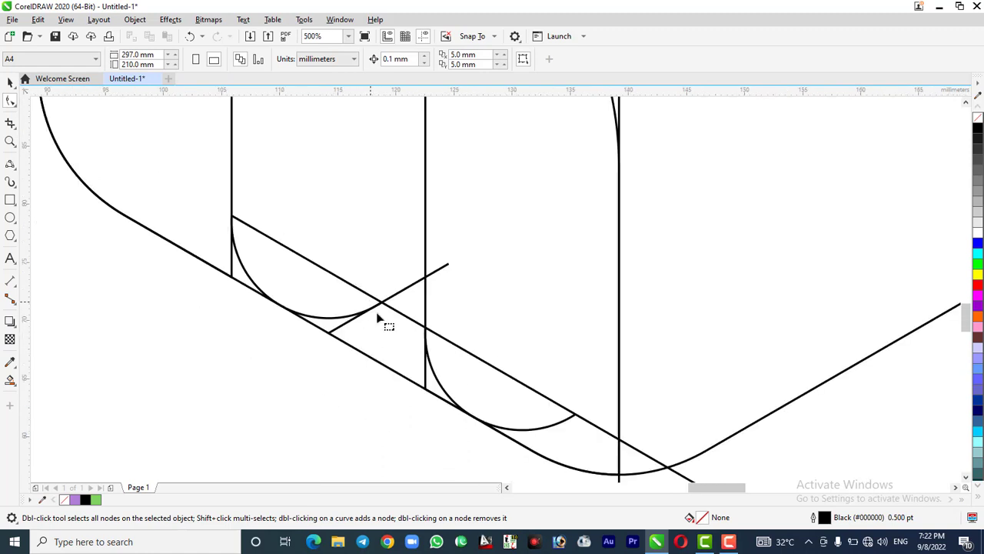
pyautogui.click(569, 421)
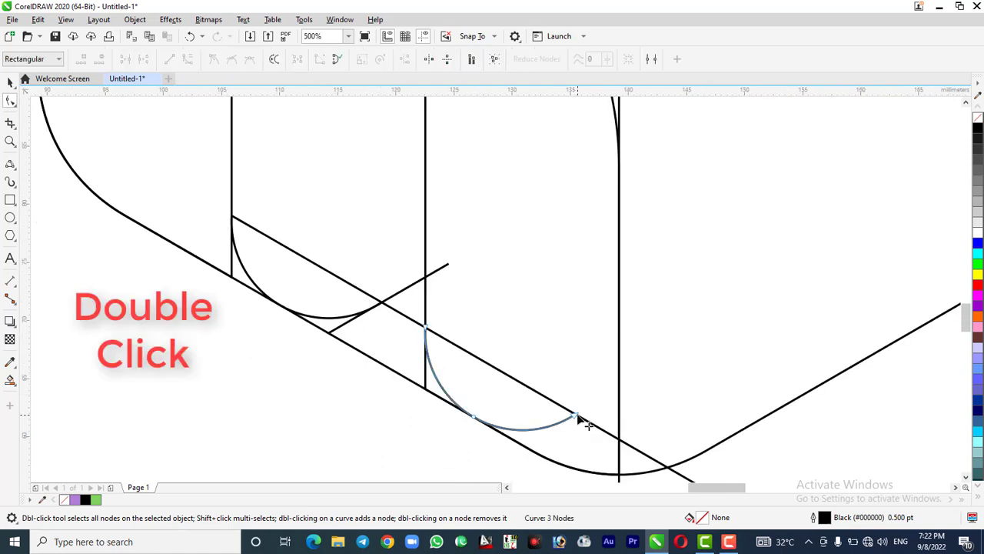
pyautogui.doubleClick(574, 416)
pyautogui.scroll(-2, 330, 388)
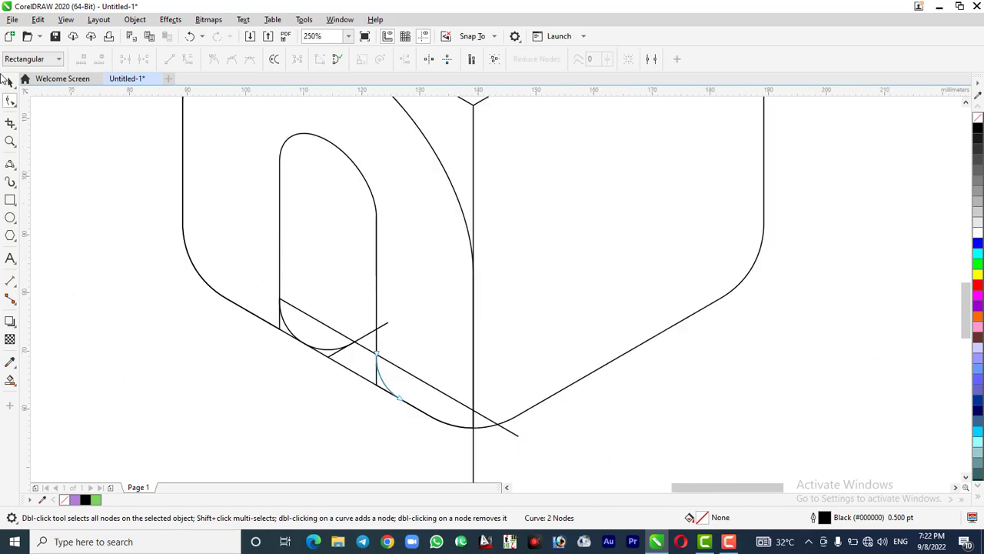
pyautogui.click(10, 84)
# Draw a 3-point curve, bulging down, from the long guide's crossing with the cube's vertical centre edge to its crossing with the rounded outline
pyautogui.click(10, 163)
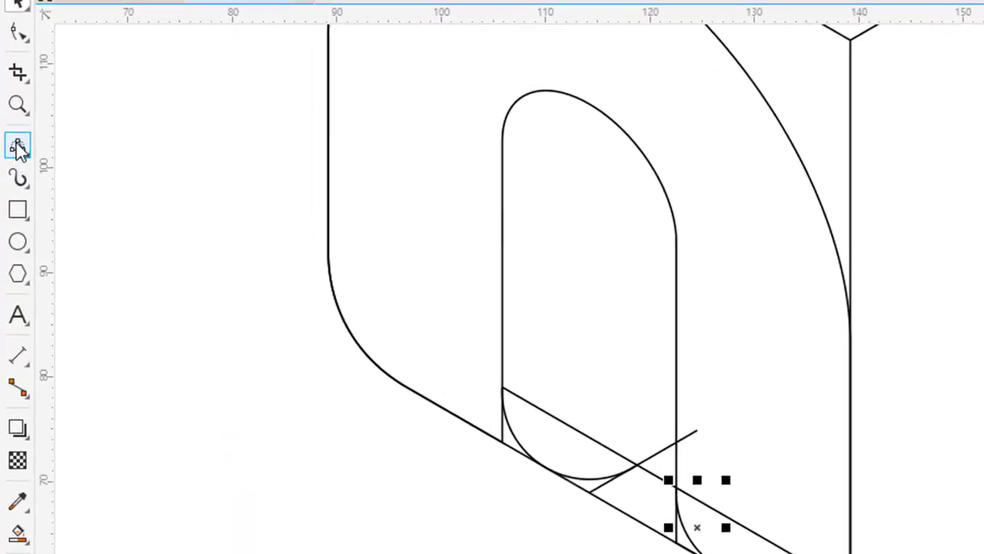
pyautogui.scroll(1, 523, 442)
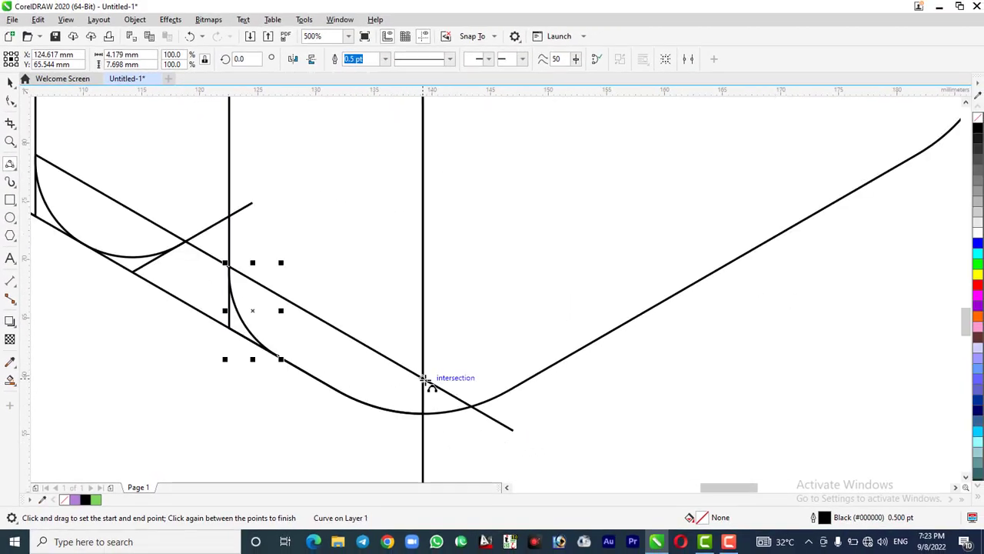
pyautogui.moveTo(425, 378); pyautogui.dragTo(474, 406)
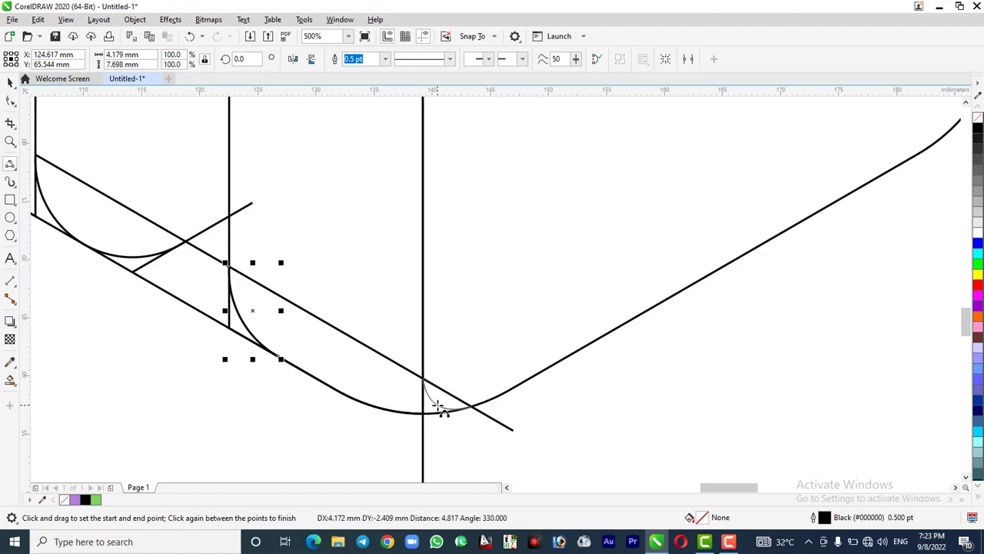
pyautogui.click(439, 408)
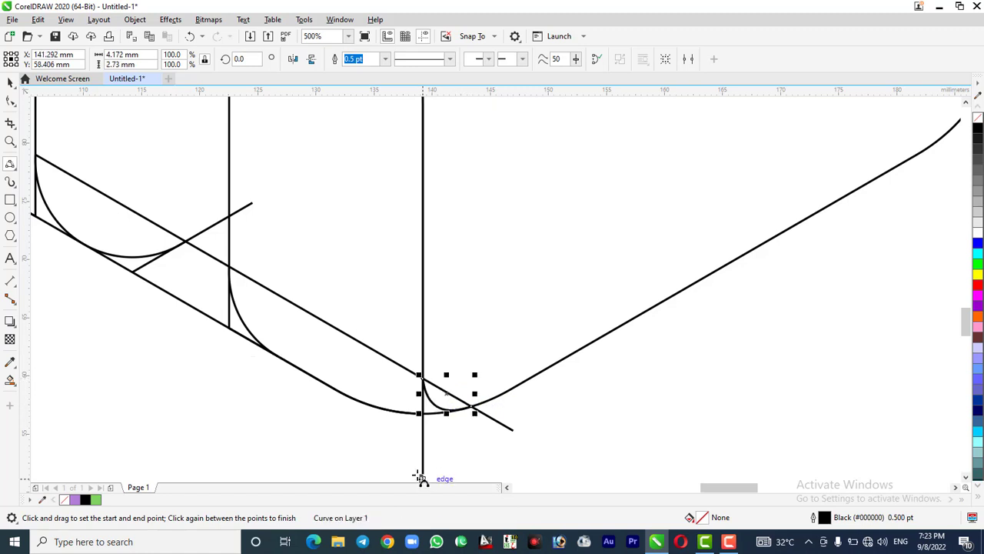
# Delete the long diagonal guide line running past the cube's bottom corner
pyautogui.scroll(-2, 492, 376)
pyautogui.press('space')
pyautogui.click(485, 414)
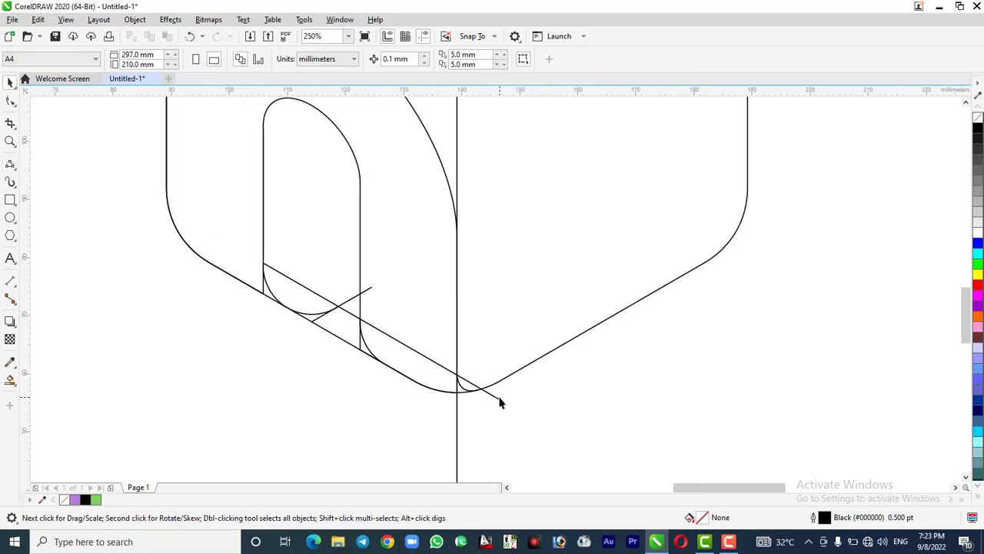
pyautogui.click(499, 403)
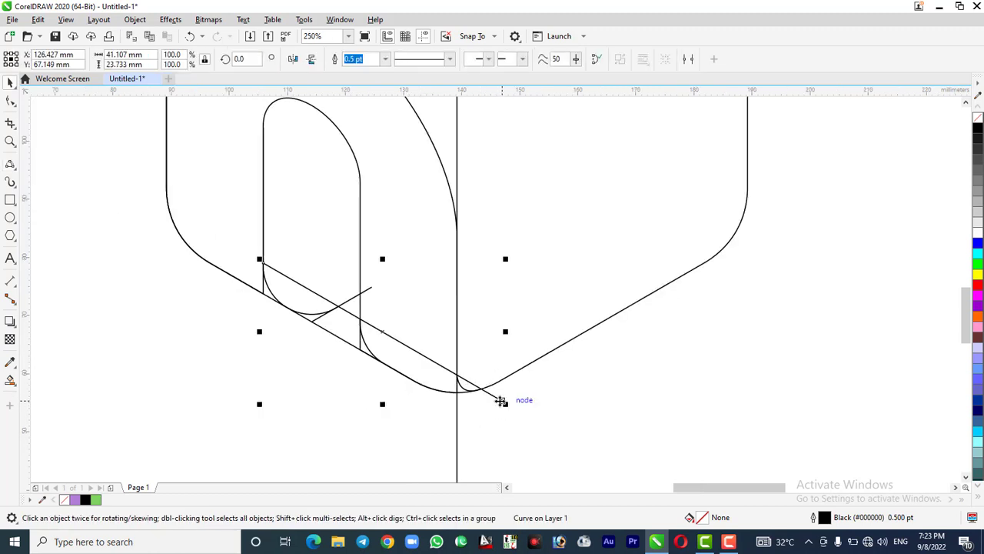
pyautogui.click(619, 417)
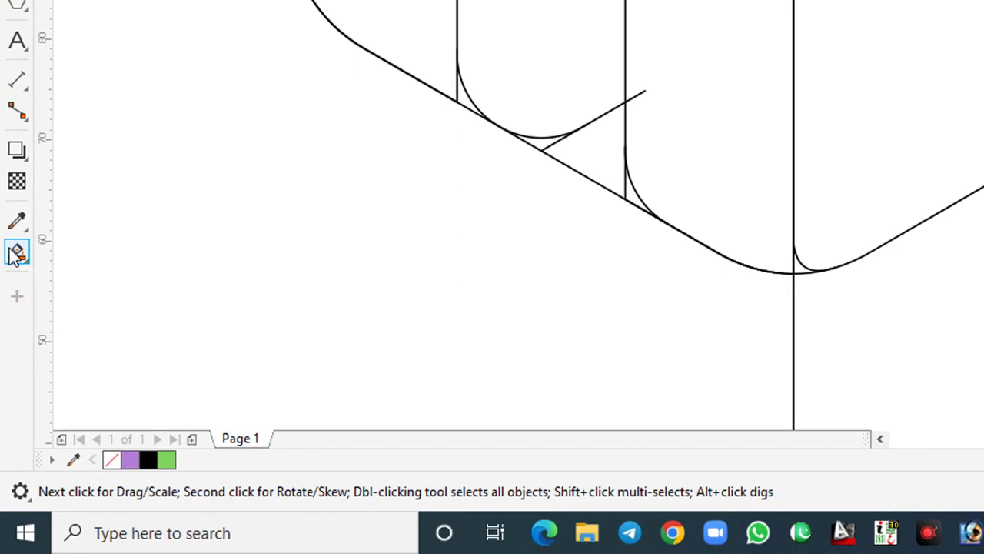
# Use Smart Fill with green to fill the arch body and the small corner pieces beside the bottoms of both legs
pyautogui.click(17, 254)
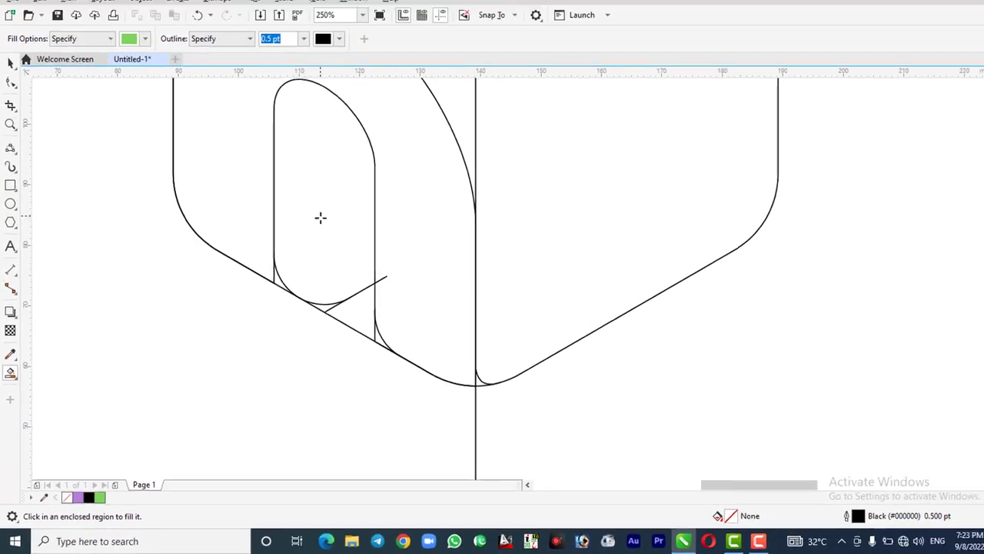
pyautogui.click(229, 258)
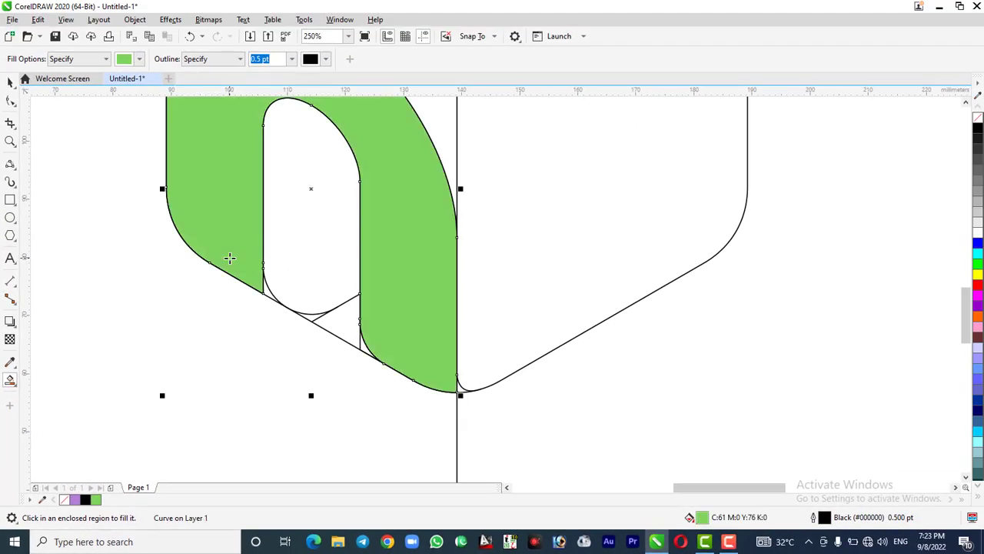
pyautogui.click(267, 290)
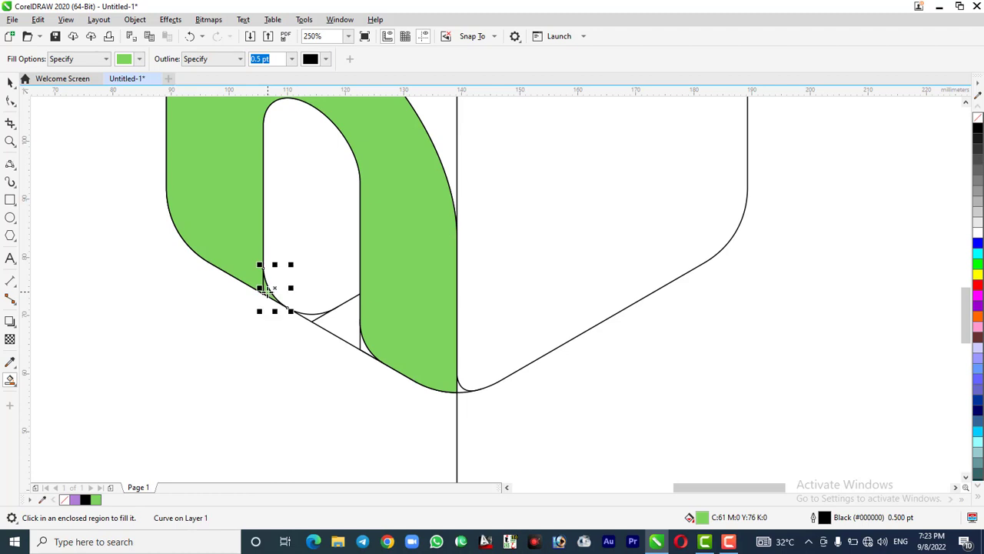
pyautogui.click(461, 389)
pyautogui.scroll(-2, 479, 425)
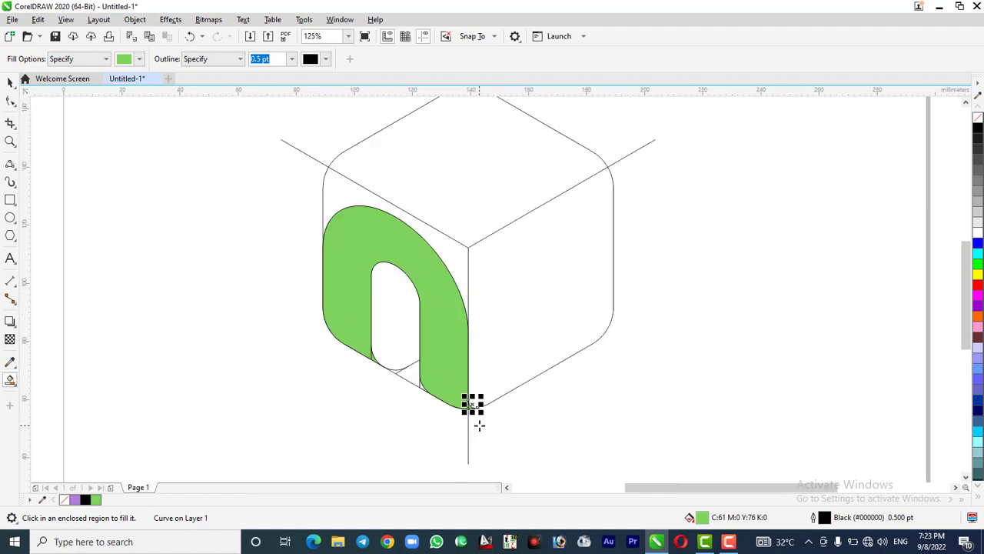
# Weld the green arch body and its two small corner pieces into a single shape
pyautogui.click(10, 82)
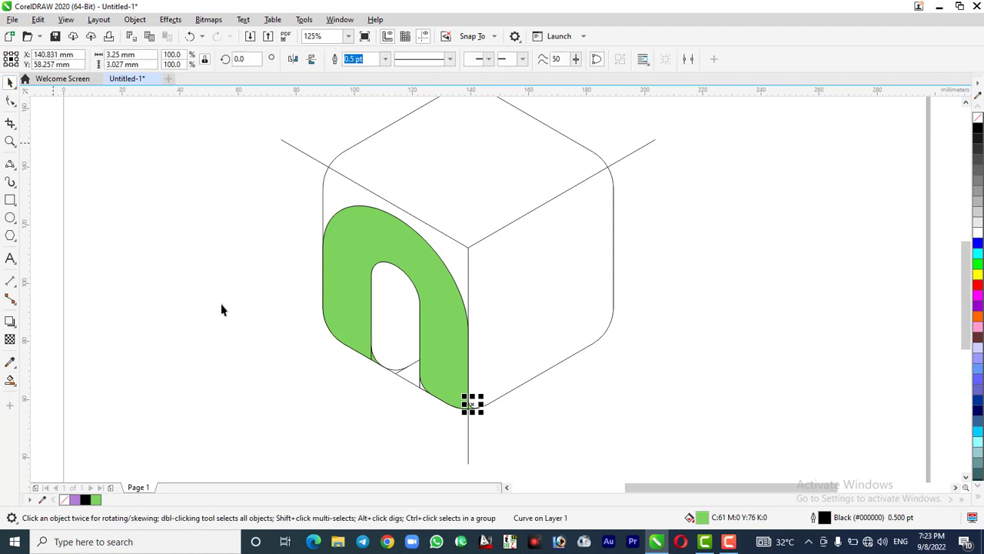
pyautogui.scroll(2, 352, 396)
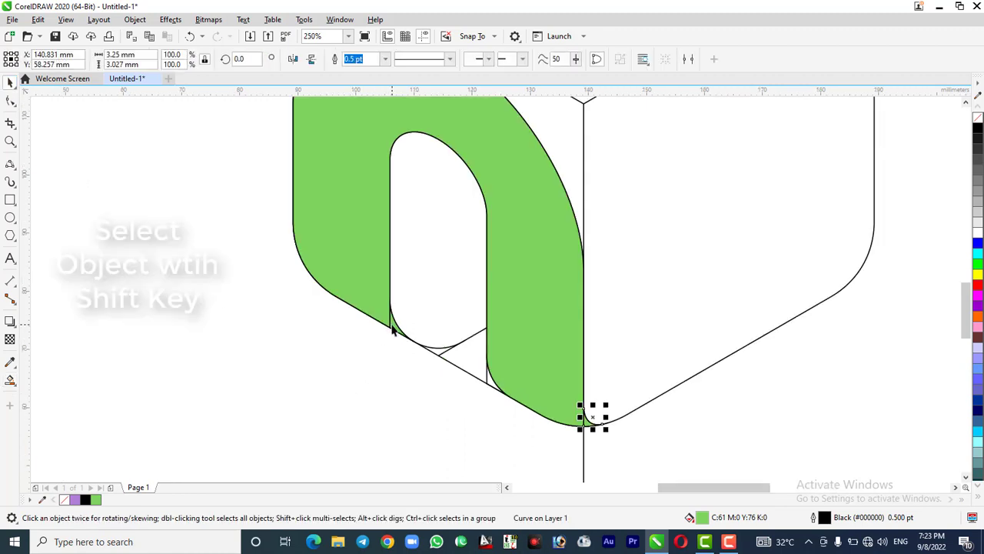
pyautogui.keyDown('shift'); pyautogui.click(394, 329); pyautogui.keyUp('shift')
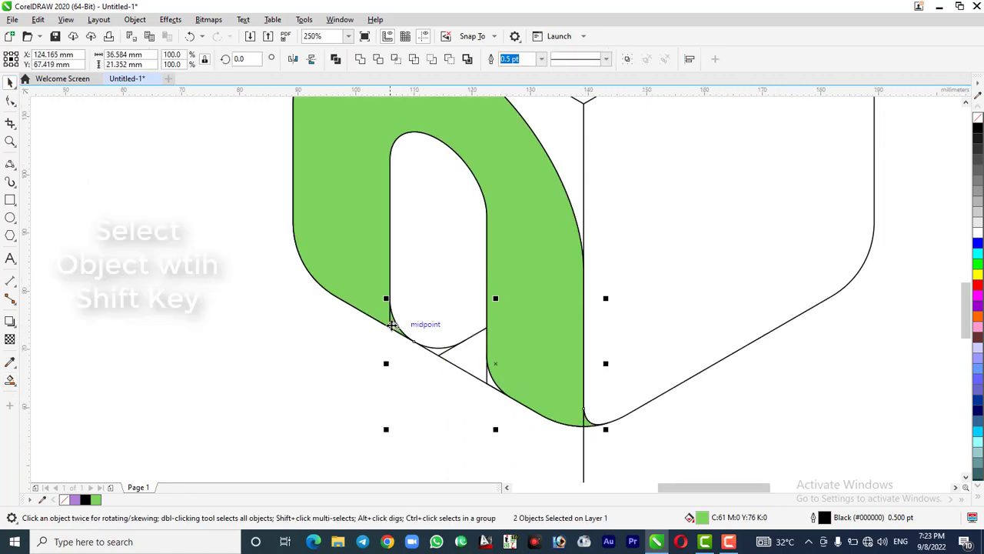
pyautogui.keyDown('shift'); pyautogui.click(345, 272); pyautogui.keyUp('shift')
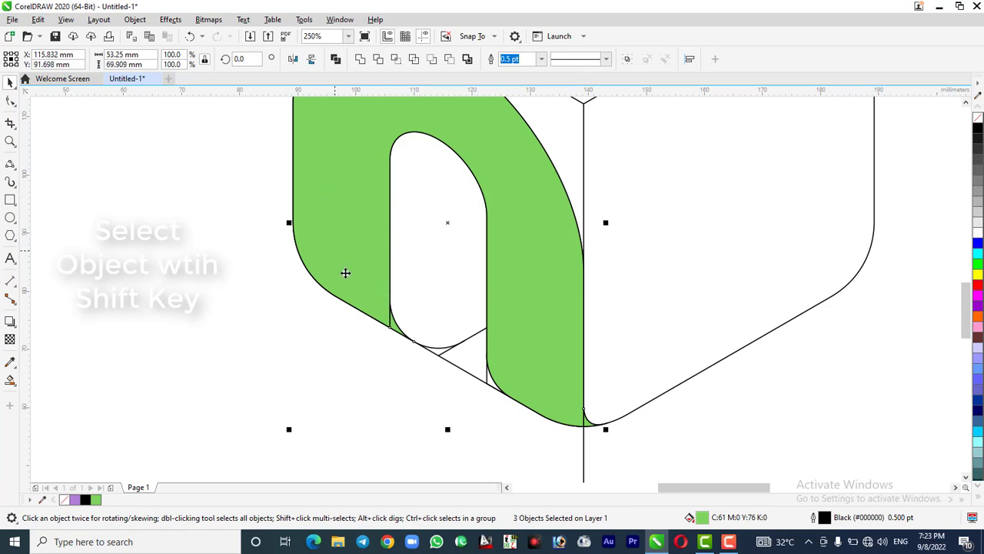
pyautogui.scroll(-2, 403, 324)
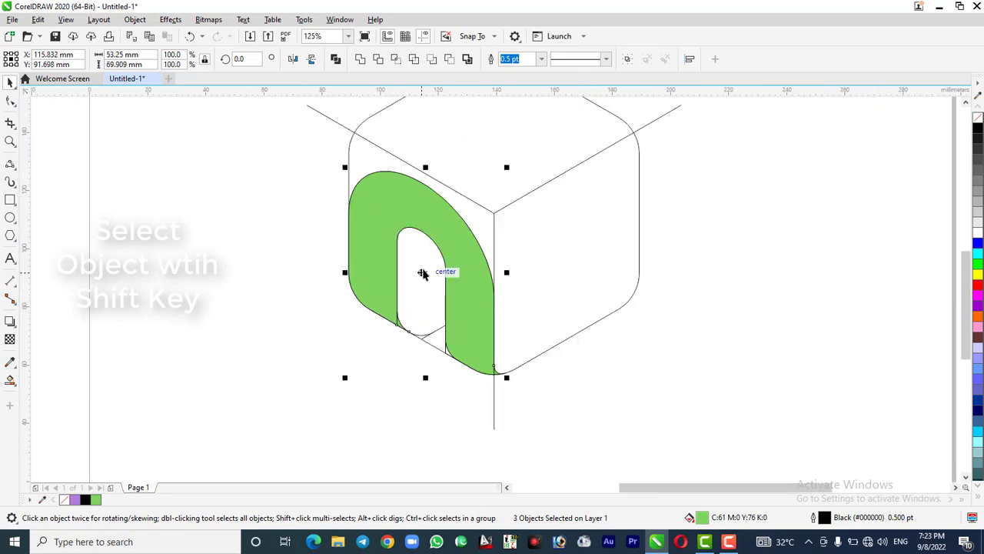
pyautogui.moveTo(424, 272); pyautogui.dragTo(225, 265)
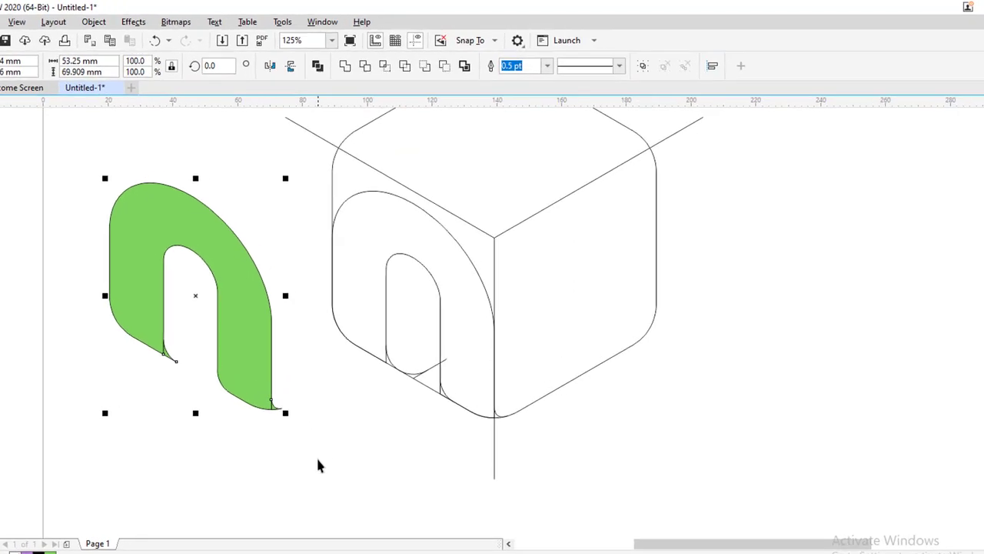
pyautogui.hotkey('ctrl', 'z')
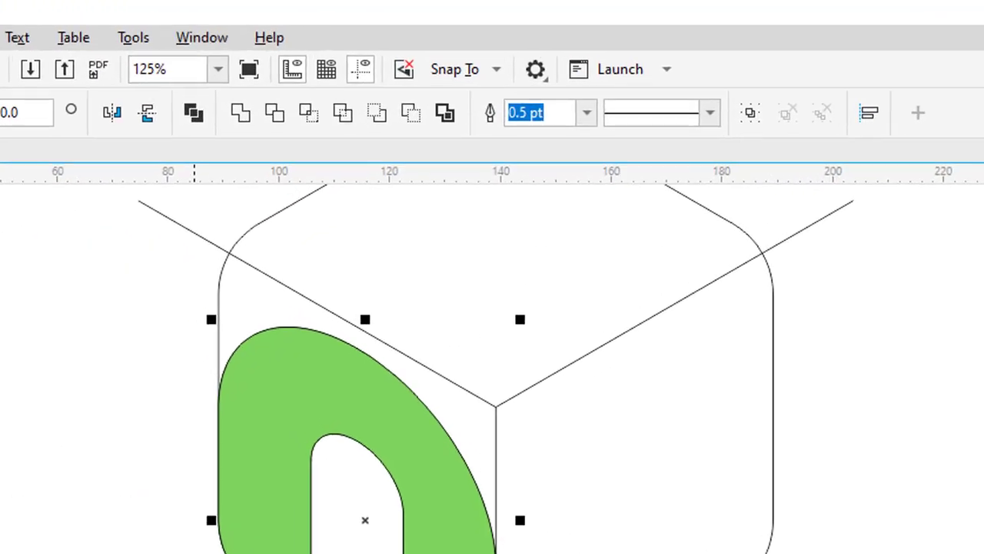
pyautogui.click(220, 123)
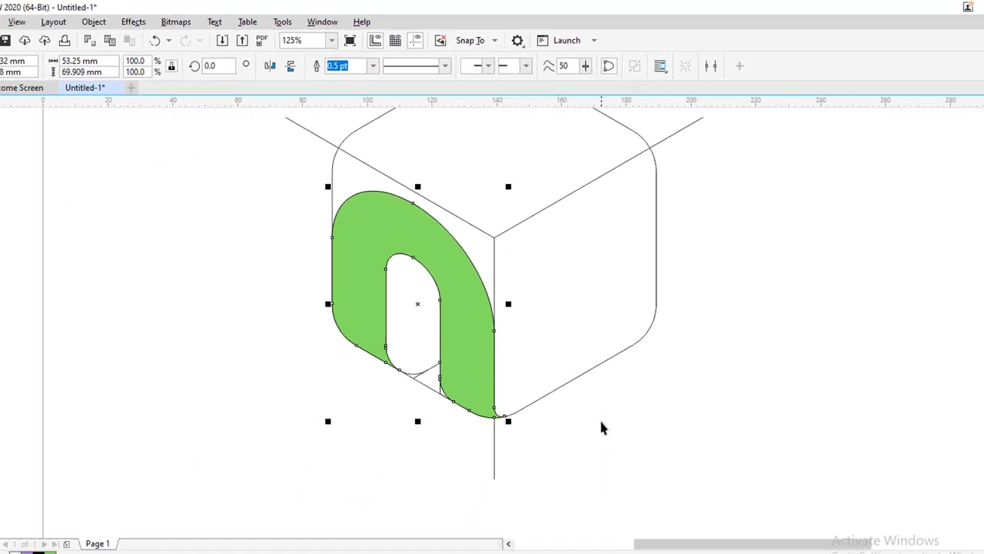
# Move the welded green arch away from the cube outline and undo the move
pyautogui.click(479, 343)
pyautogui.moveTo(478, 343); pyautogui.dragTo(351, 360)
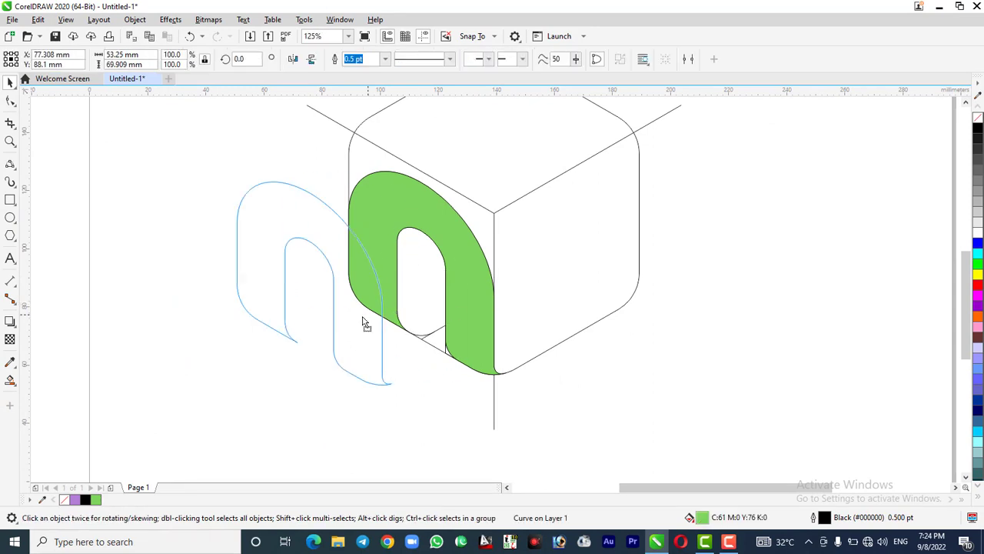
pyautogui.moveTo(365, 322); pyautogui.dragTo(363, 318)
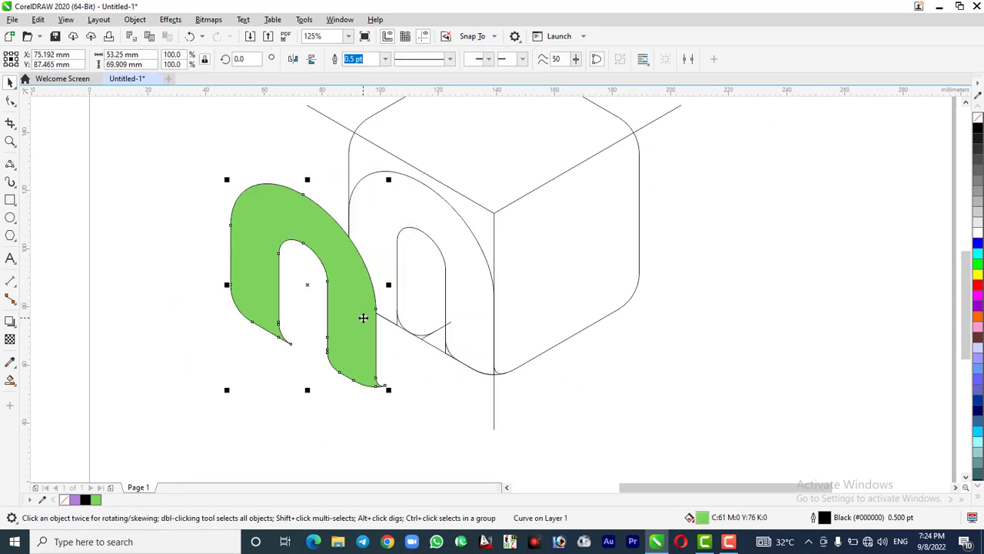
pyautogui.hotkey('ctrl', 'z')
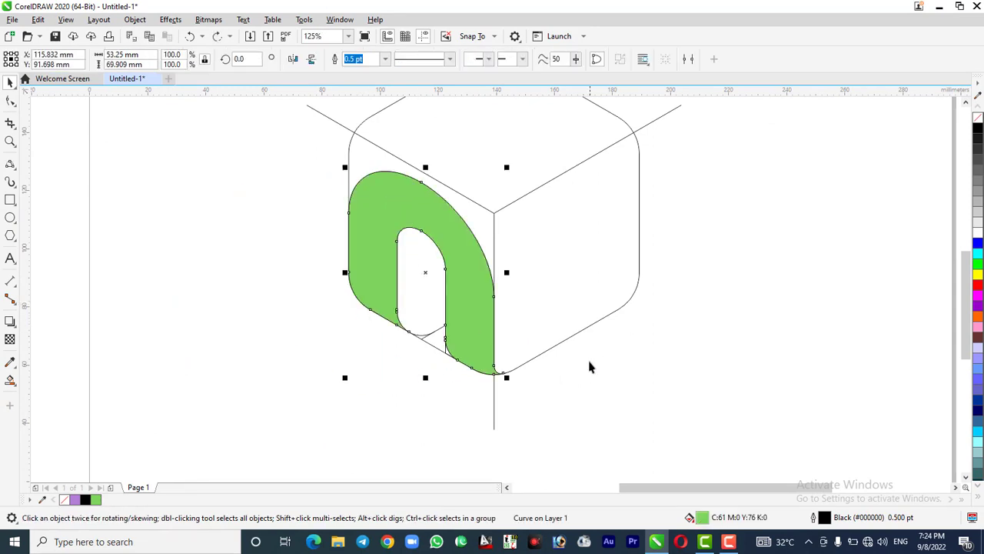
pyautogui.click(586, 389)
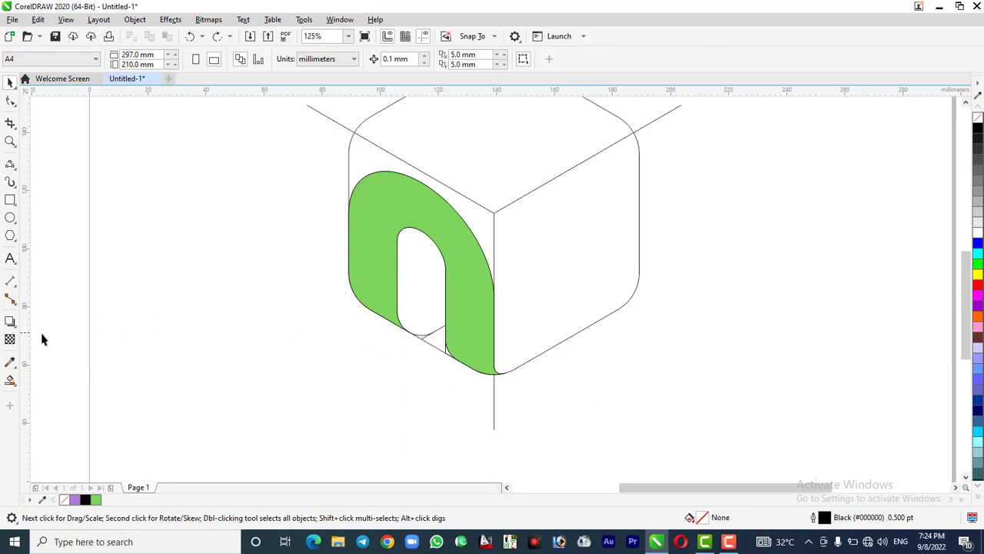
# Fill the arch's inner slot with green using Smart Fill and group it with the welded arch
pyautogui.click(10, 381)
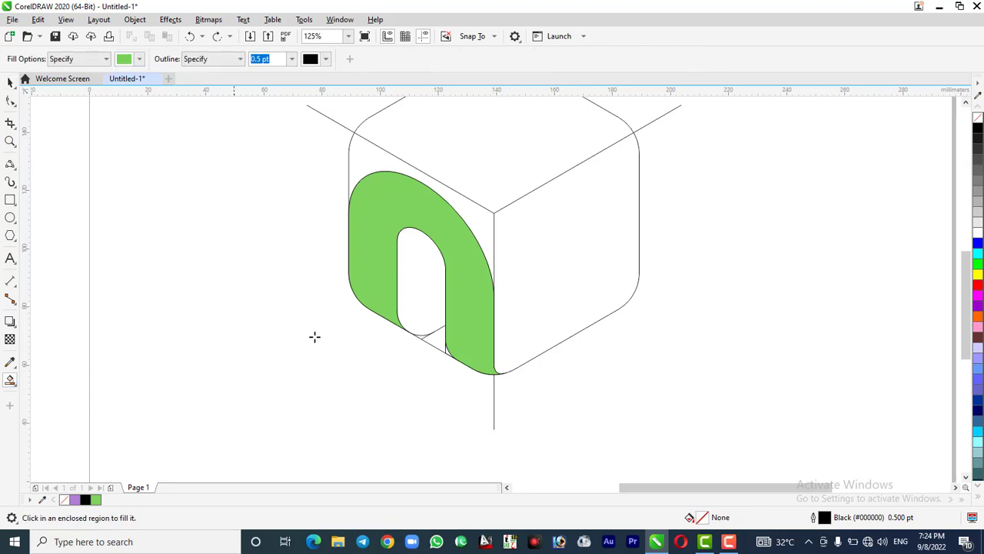
pyautogui.click(409, 292)
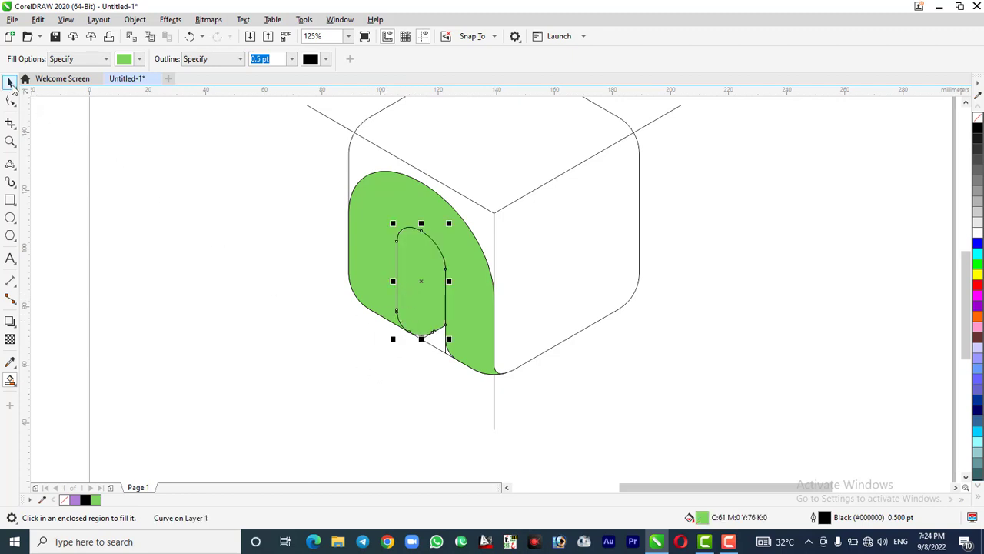
pyautogui.click(11, 83)
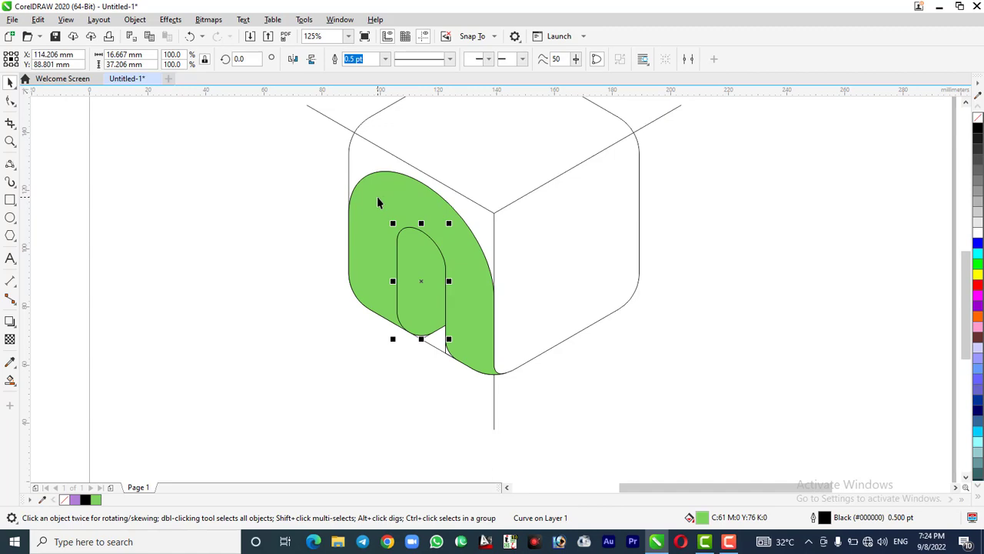
pyautogui.keyDown('shift'); pyautogui.click(378, 202); pyautogui.keyUp('shift')
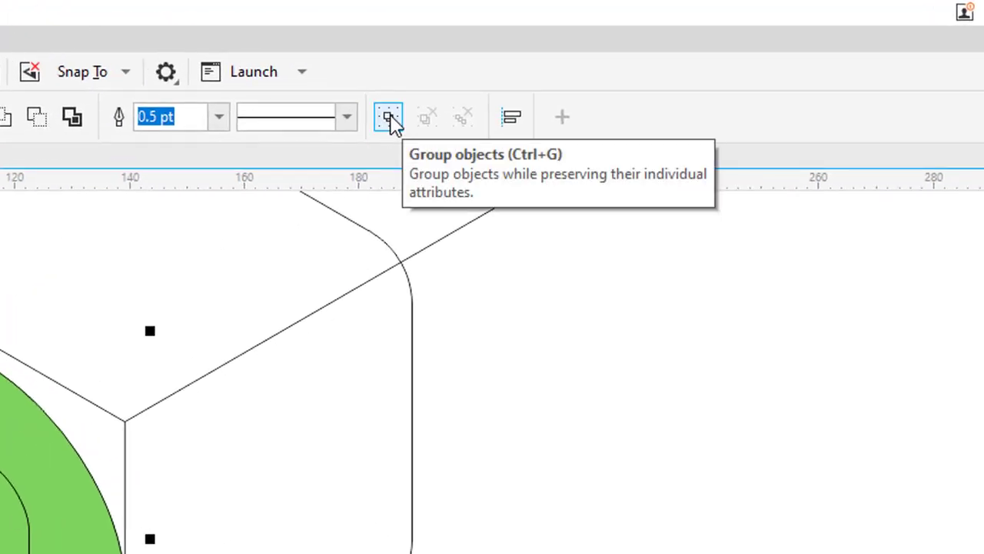
pyautogui.click(389, 120)
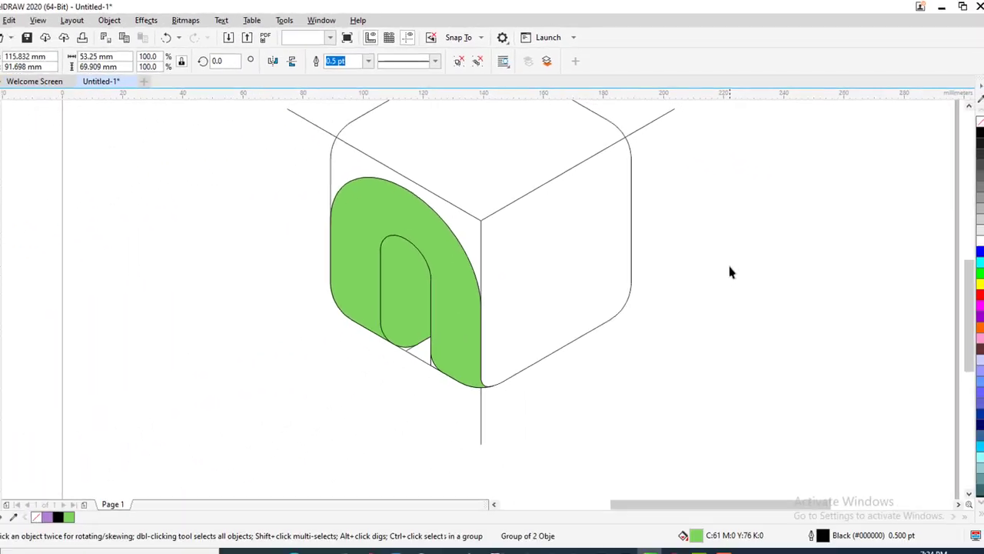
pyautogui.click(536, 421)
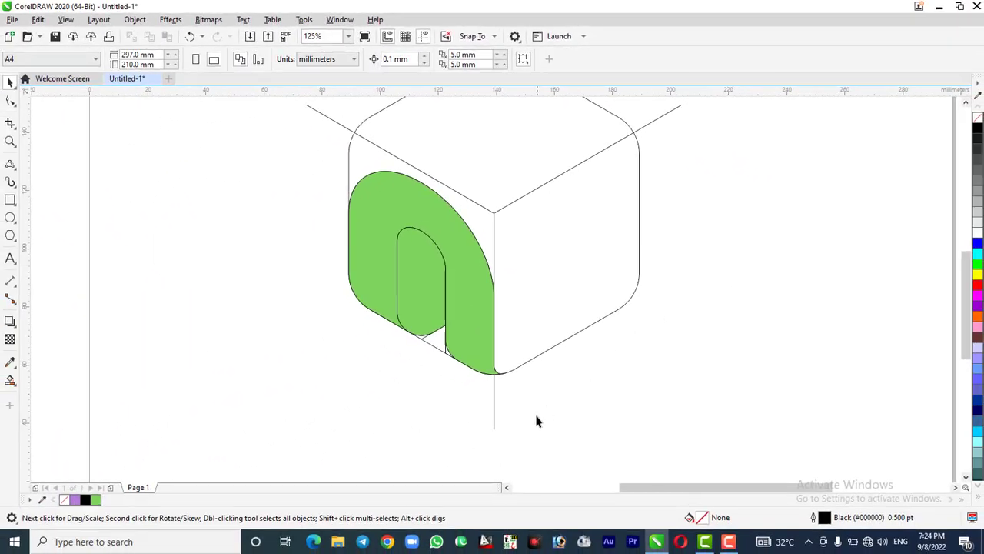
# Delete the cube's vertical centre line and the two diagonal guide lines meeting at its centre
pyautogui.click(493, 406)
pyautogui.press('Delete')
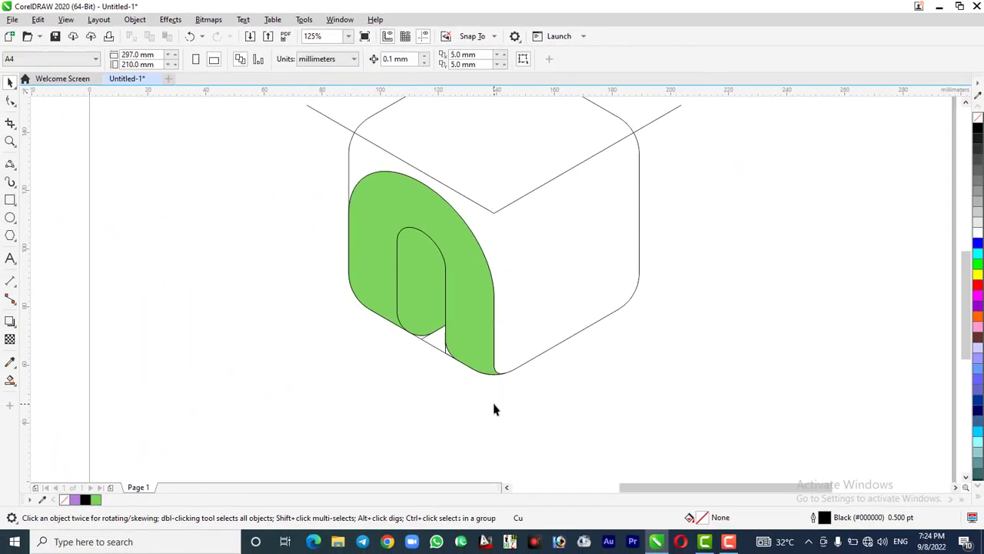
pyautogui.click(520, 202)
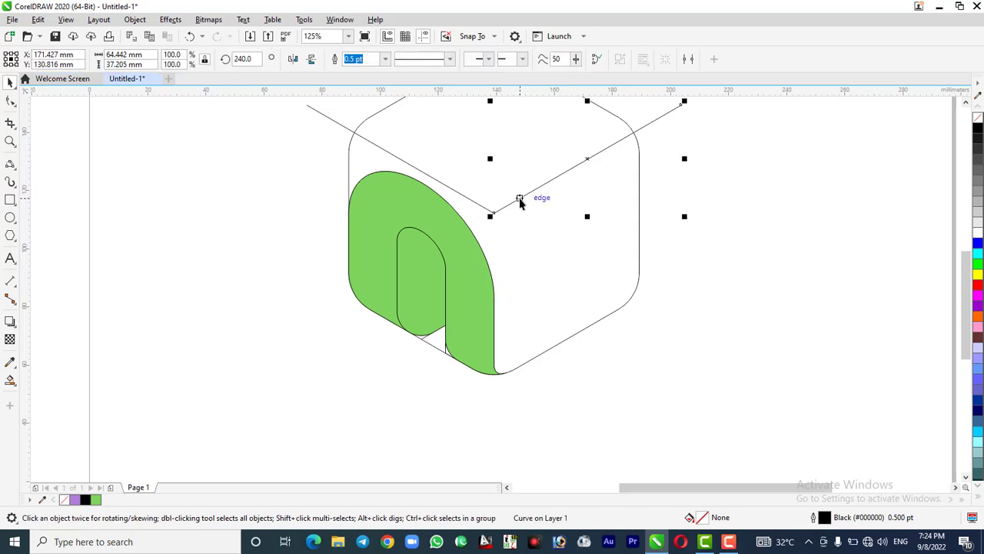
pyautogui.press('Delete')
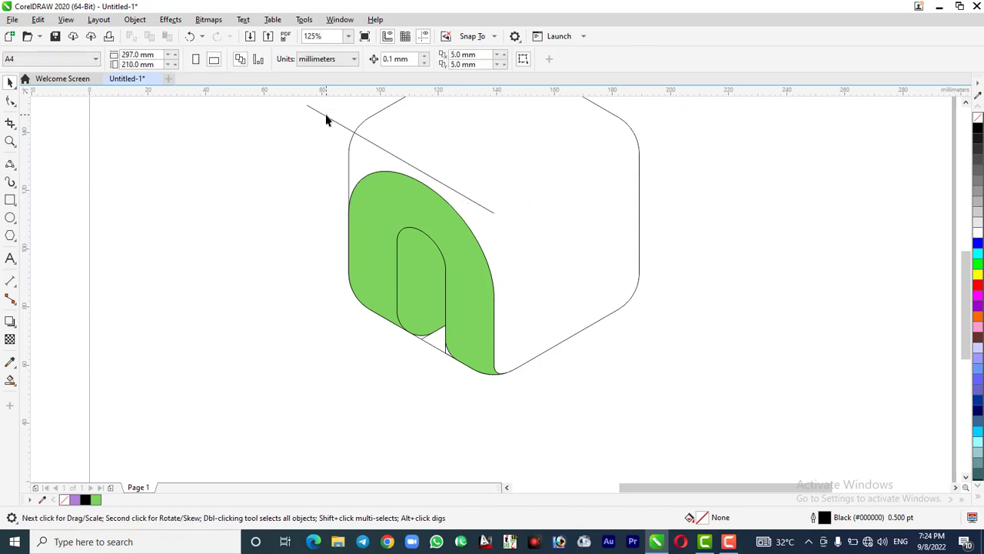
pyautogui.click(326, 117)
pyautogui.press('Delete')
# Delete the original unfilled arch outline and the short crossing line at the slot's base
pyautogui.scroll(2, 438, 359)
pyautogui.click(452, 347)
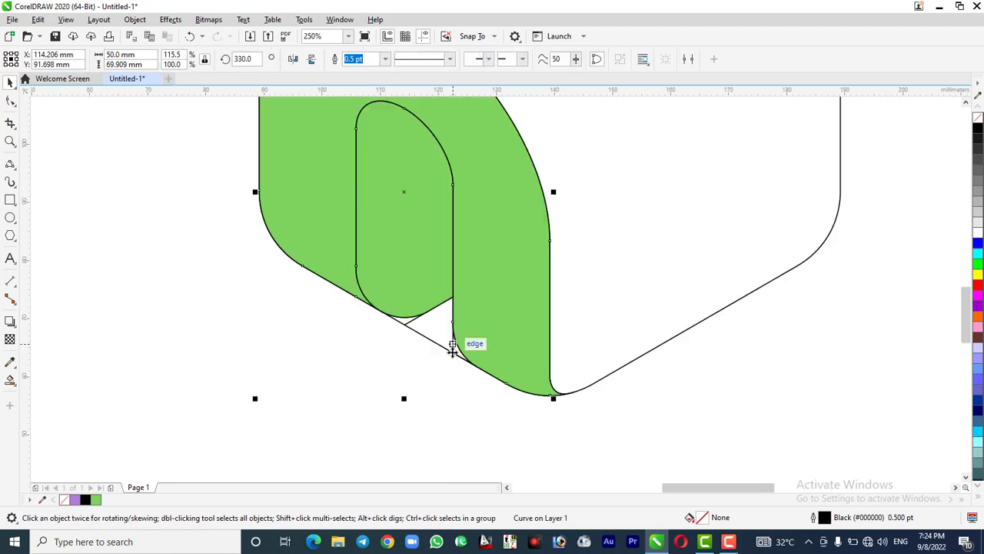
pyautogui.click(419, 344)
pyautogui.click(411, 326)
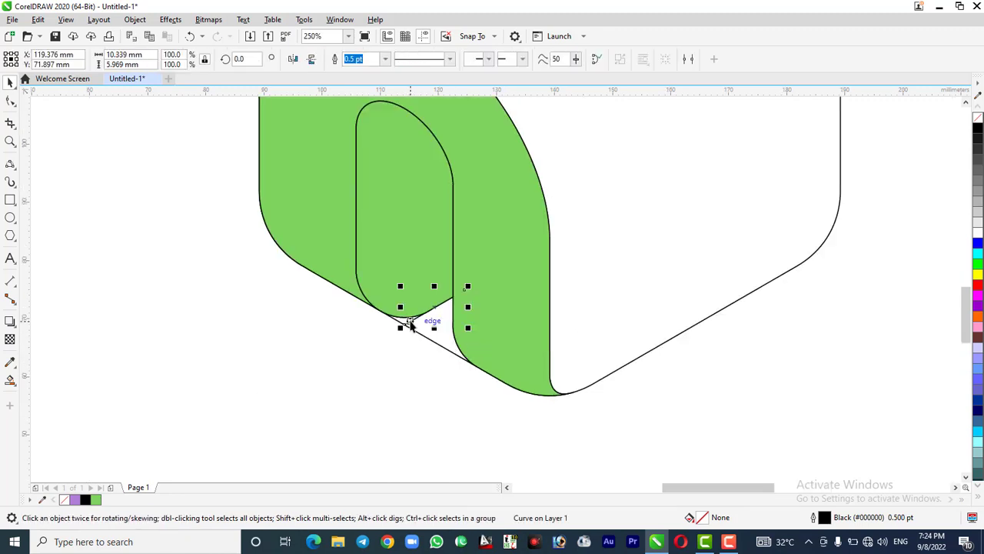
pyautogui.click(440, 403)
pyautogui.scroll(-2, 442, 403)
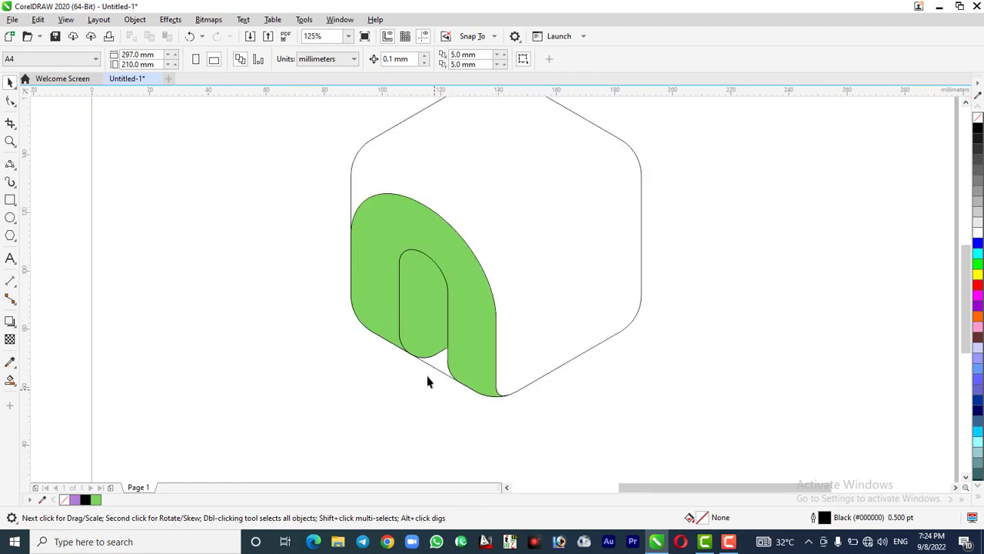
# Rotate a copy of the green arch group 120° about the cube's centre and repeat it so all three cube faces carry an arch
pyautogui.click(385, 296)
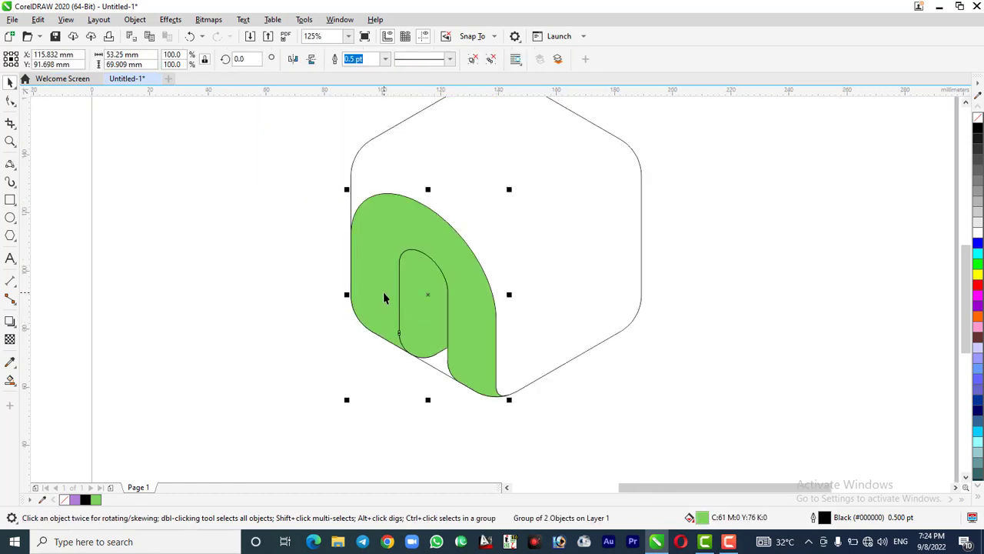
pyautogui.click(393, 298)
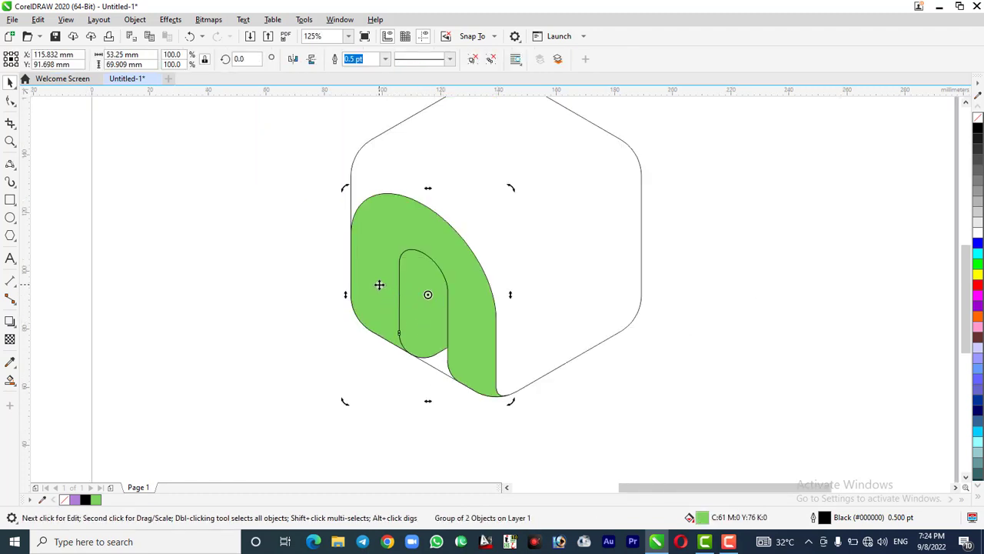
pyautogui.moveTo(428, 294)
pyautogui.mouseDown()
pyautogui.moveTo(486, 256)
pyautogui.moveTo(495, 235)
pyautogui.mouseUp()
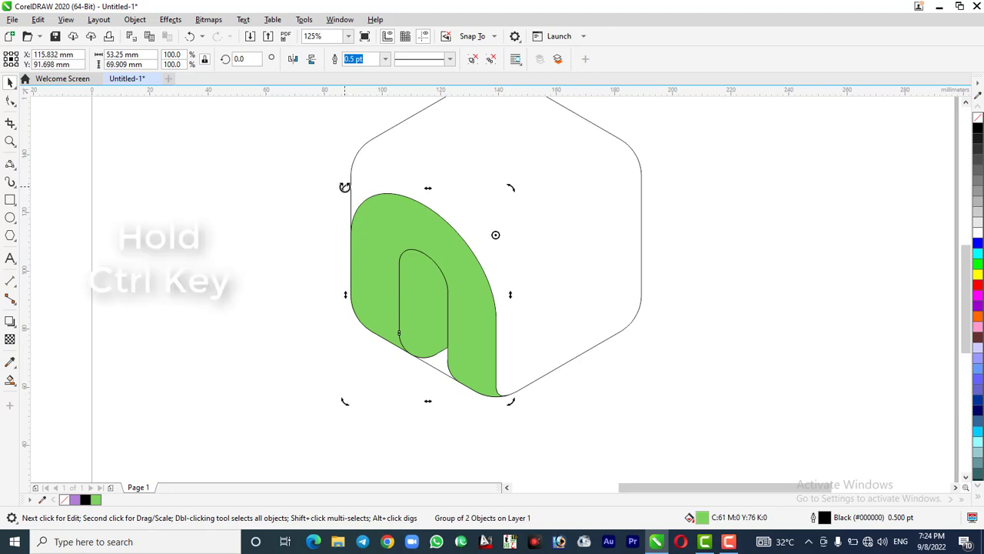
pyautogui.moveTo(345, 187)
pyautogui.mouseDown()
pyautogui.moveTo(340, 268)
pyautogui.moveTo(392, 338)
pyautogui.moveTo(567, 356)
pyautogui.moveTo(534, 367)
pyautogui.mouseUp()
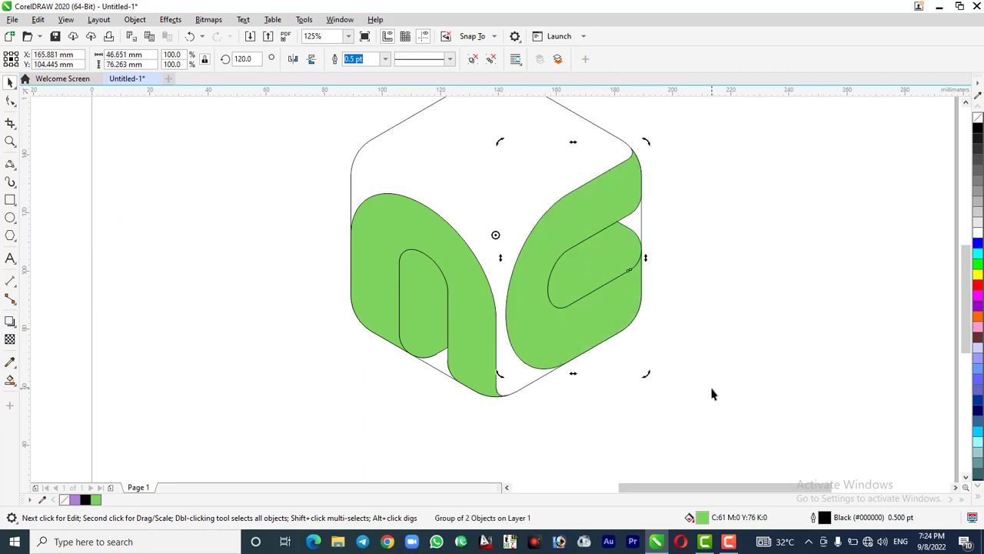
pyautogui.hotkey('ctrl', 'r')
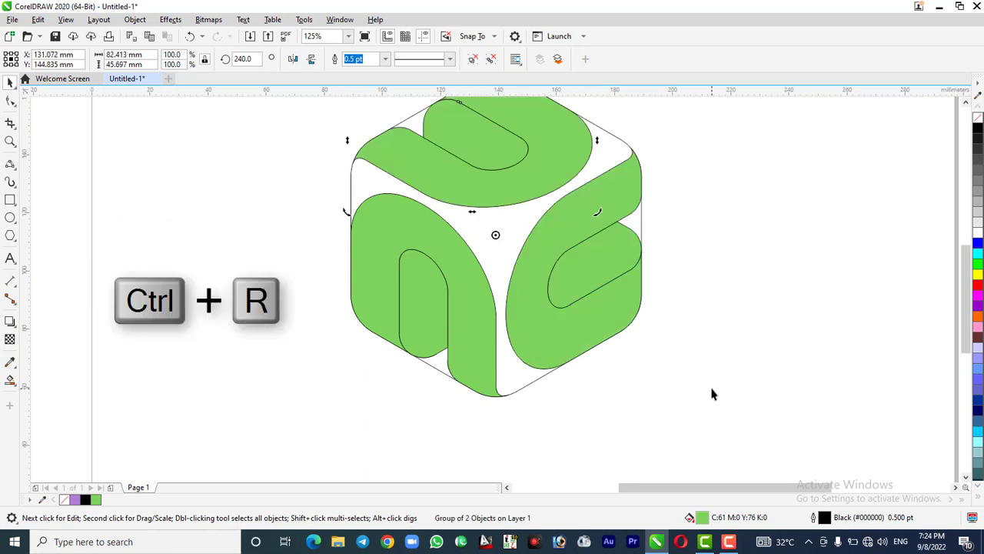
# Smart-fill the empty central gap between the three arches and recolour the resulting shape black
pyautogui.click(515, 437)
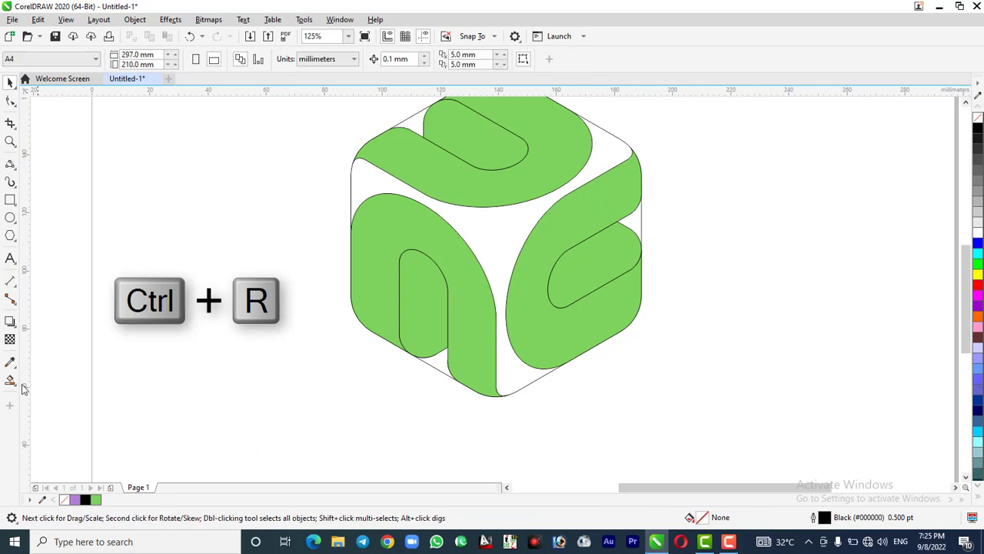
pyautogui.click(11, 380)
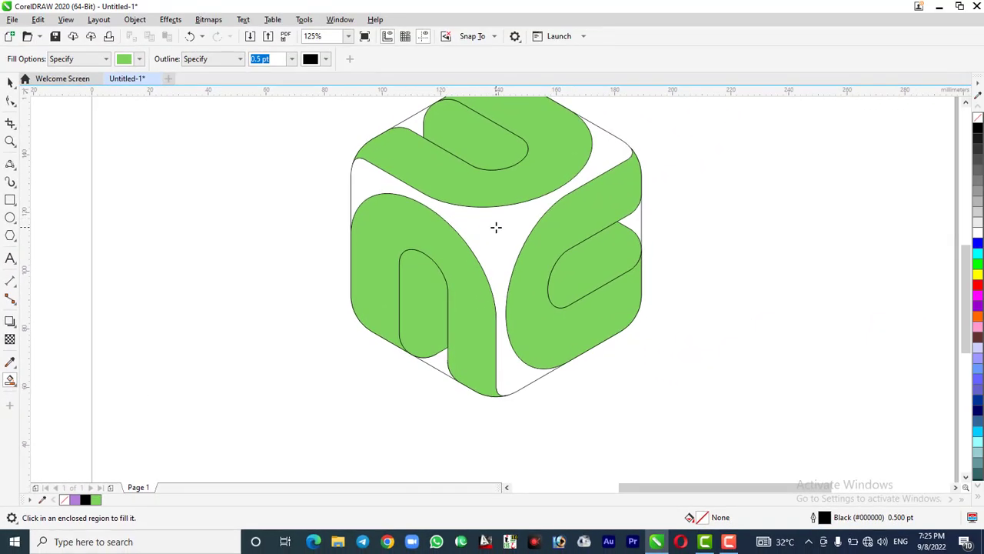
pyautogui.click(496, 227)
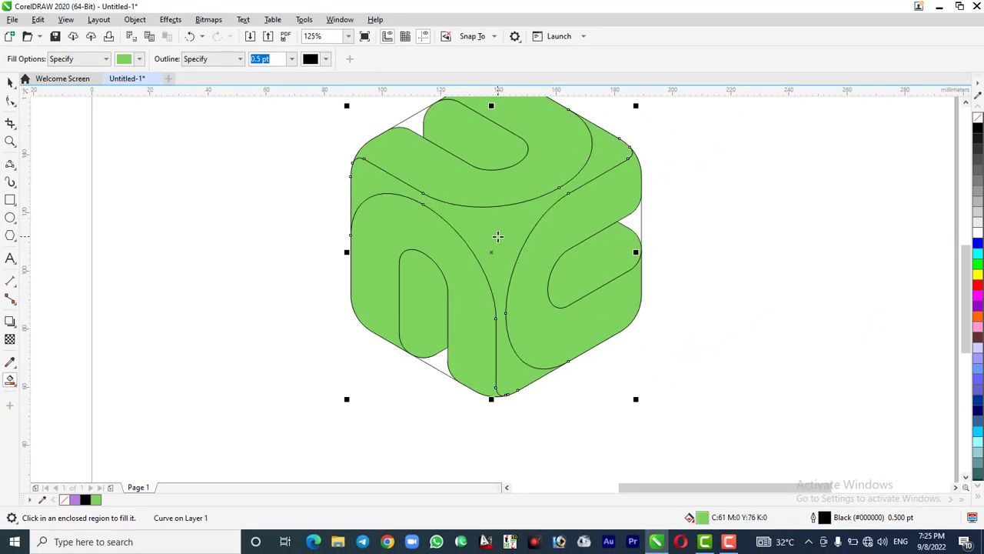
pyautogui.click(978, 128)
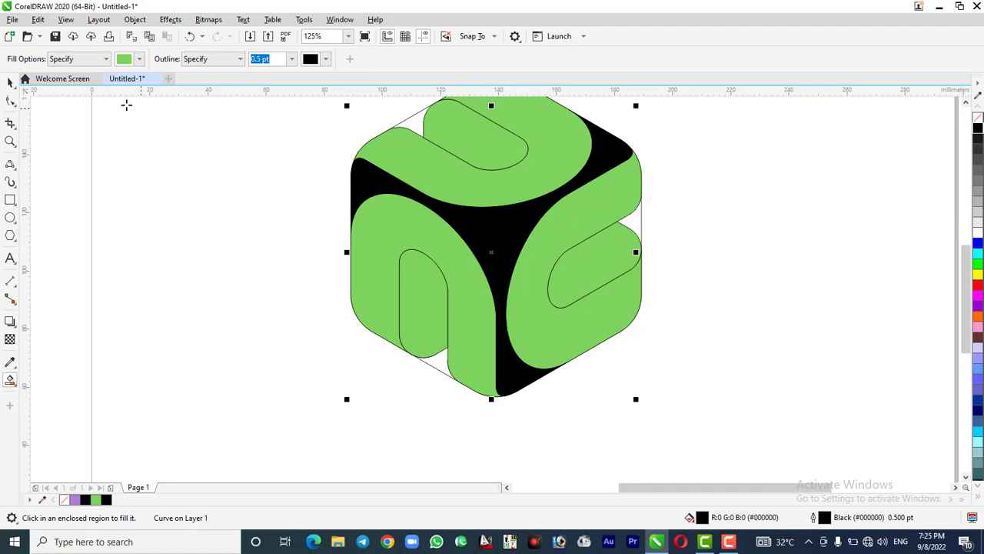
pyautogui.click(11, 84)
pyautogui.click(384, 386)
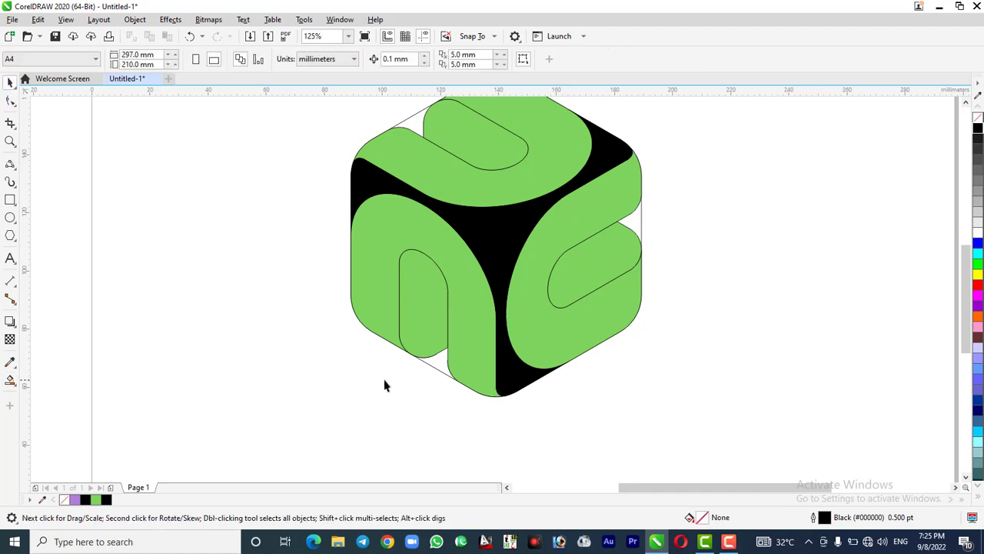
# Delete the rounded hexagon outline around the three arches
pyautogui.click(436, 373)
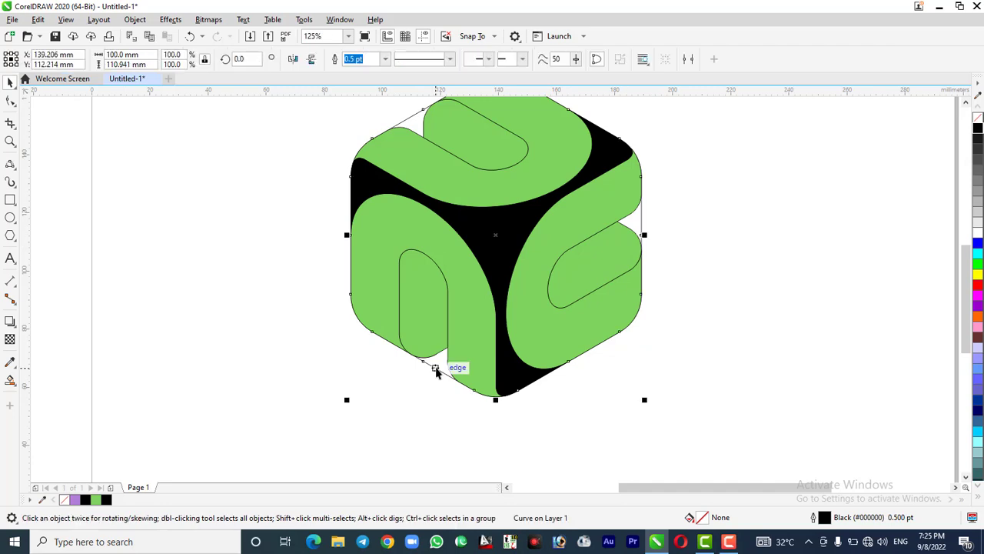
pyautogui.click(786, 445)
pyautogui.scroll(-2, 334, 356)
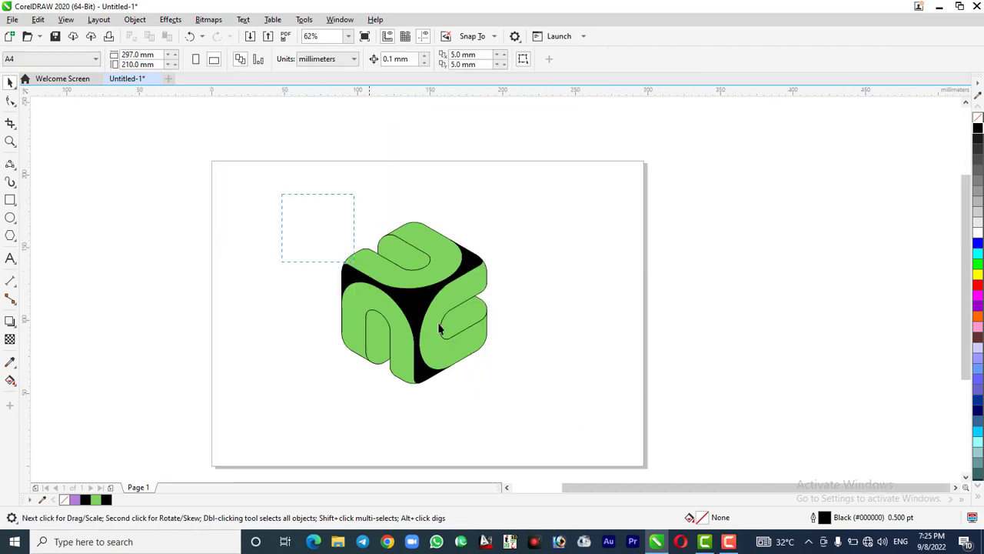
# Select the entire cube and ungroup all of its objects
pyautogui.moveTo(440, 329); pyautogui.dragTo(593, 433)
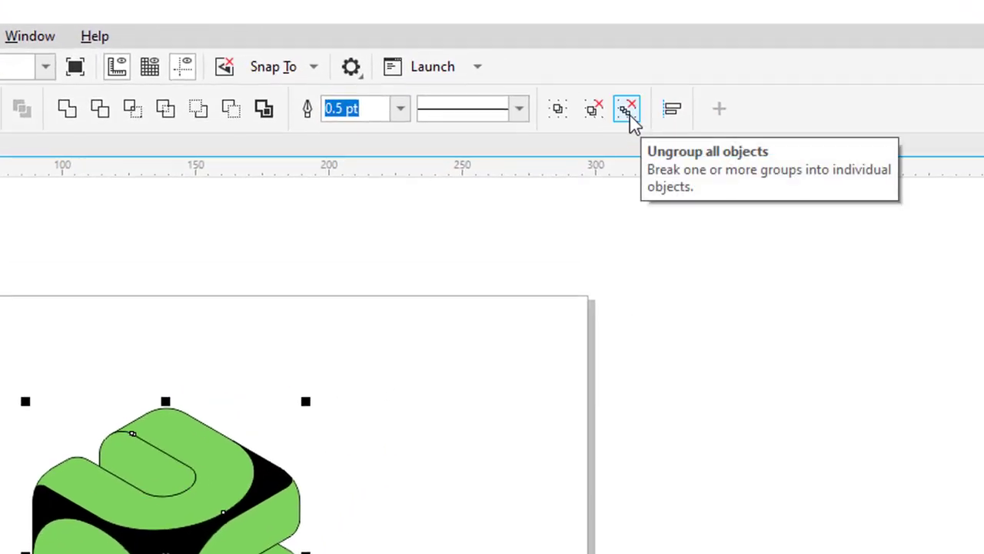
pyautogui.click(629, 115)
pyautogui.click(732, 448)
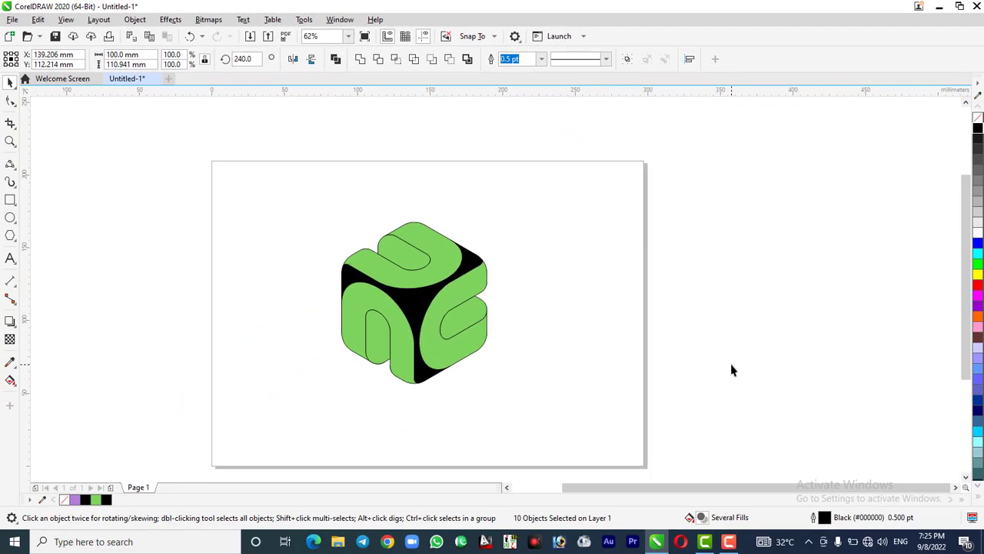
# Apply a linear fountain fill across the top face's inner slot, fading from green to white, and extend its width handle past the rounded end
pyautogui.scroll(2, 374, 356)
pyautogui.scroll(2, 374, 356)
pyautogui.scroll(-2, 374, 356)
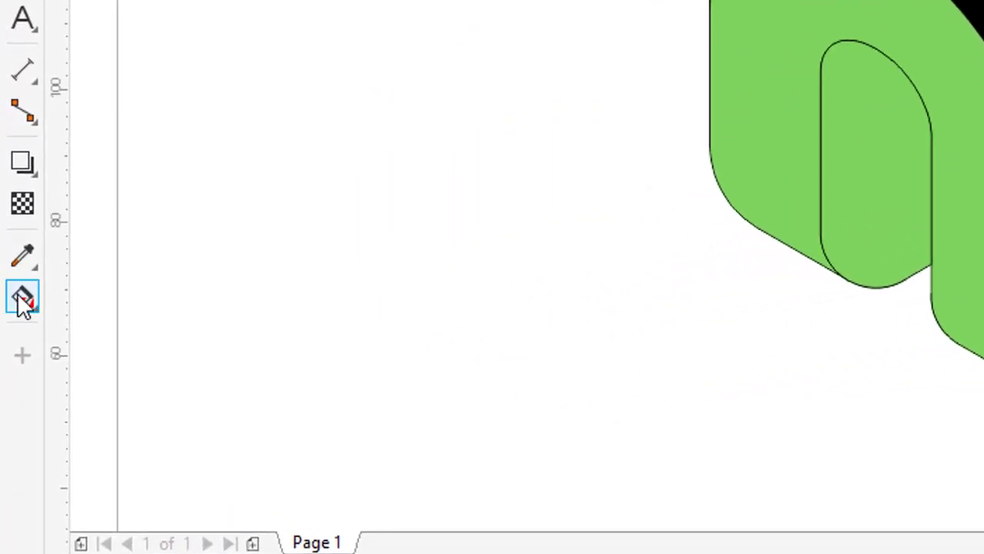
pyautogui.click(22, 298)
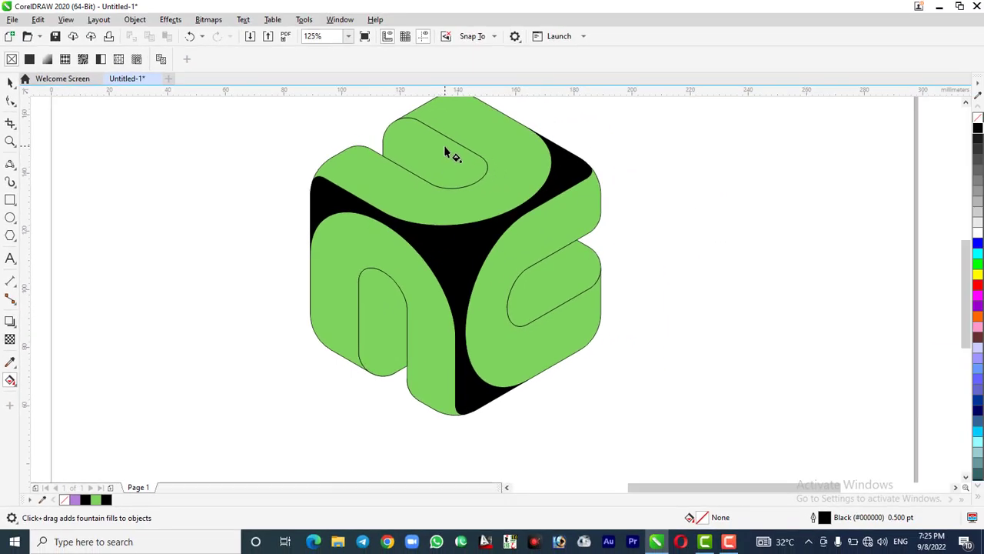
pyautogui.click(445, 151)
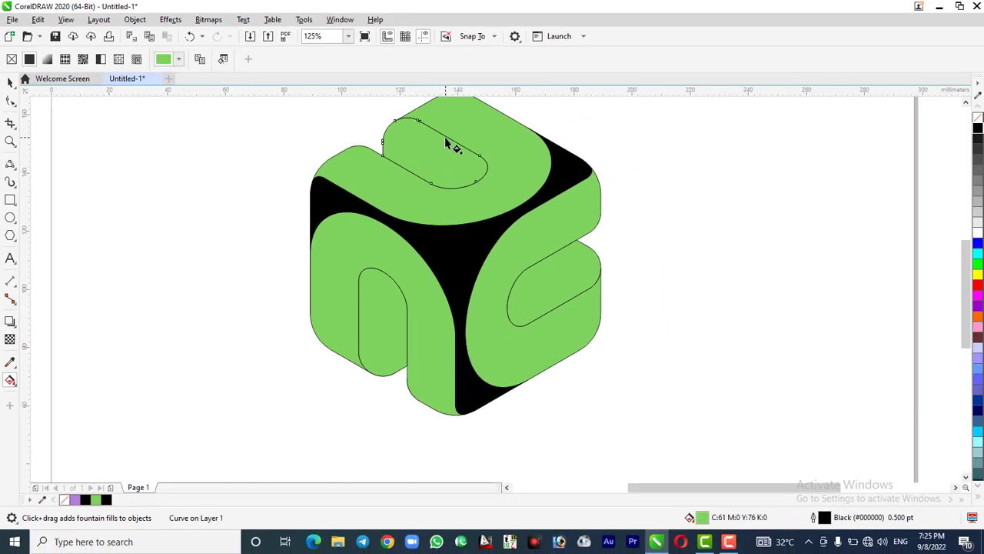
pyautogui.moveTo(445, 138); pyautogui.dragTo(420, 180)
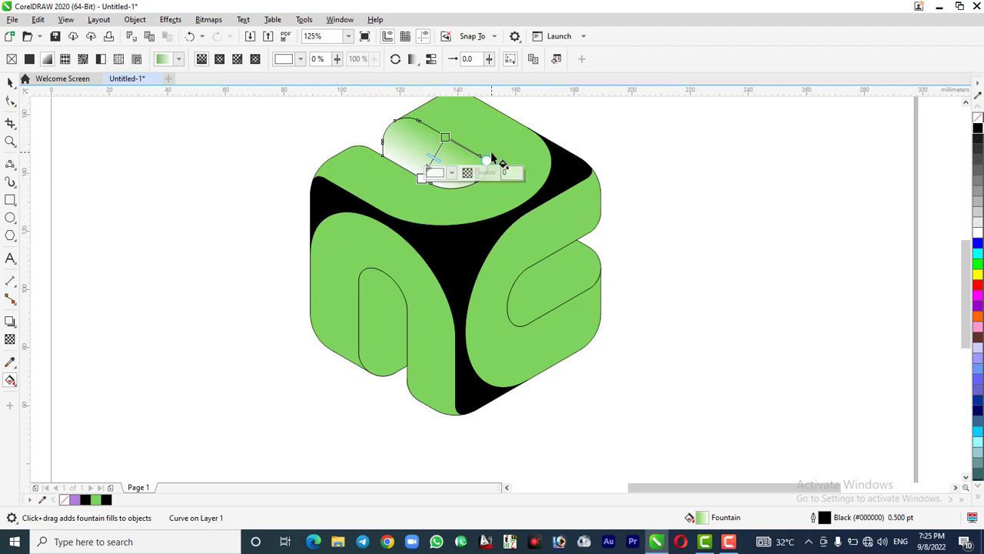
pyautogui.moveTo(487, 160); pyautogui.dragTo(503, 170)
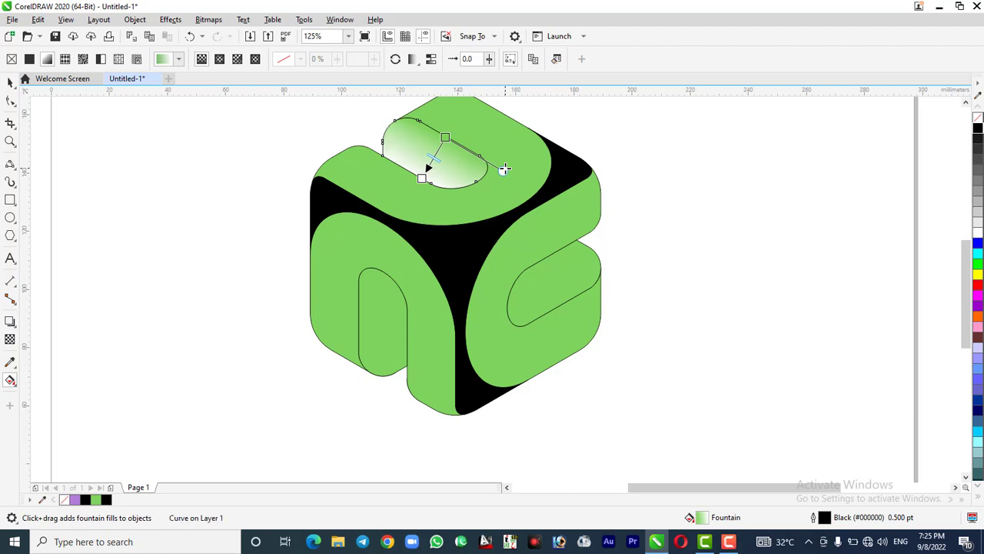
# Set the end colour of the top slot's gradient to black, then shorten its width handle and shift its midpoint slightly towards the black end
pyautogui.click(424, 179)
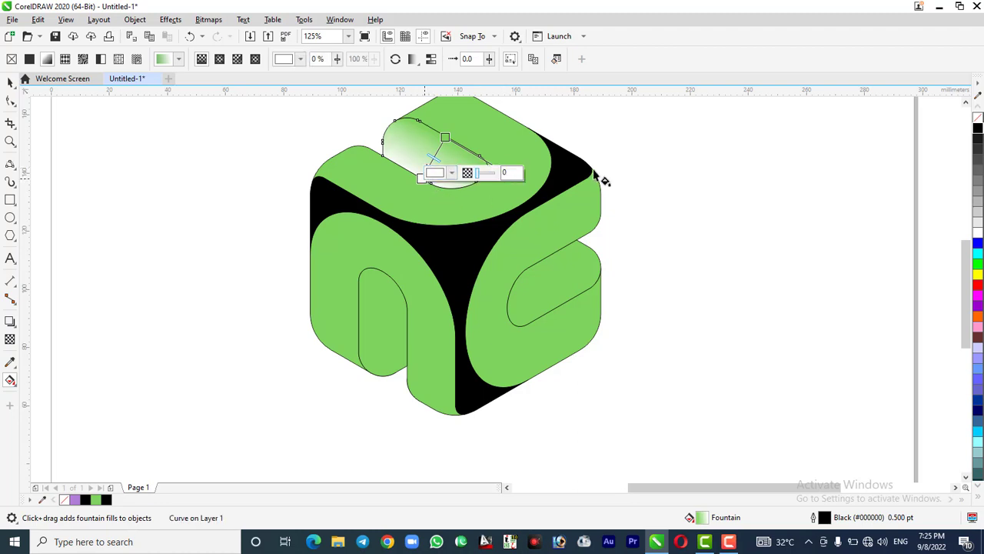
pyautogui.click(979, 129)
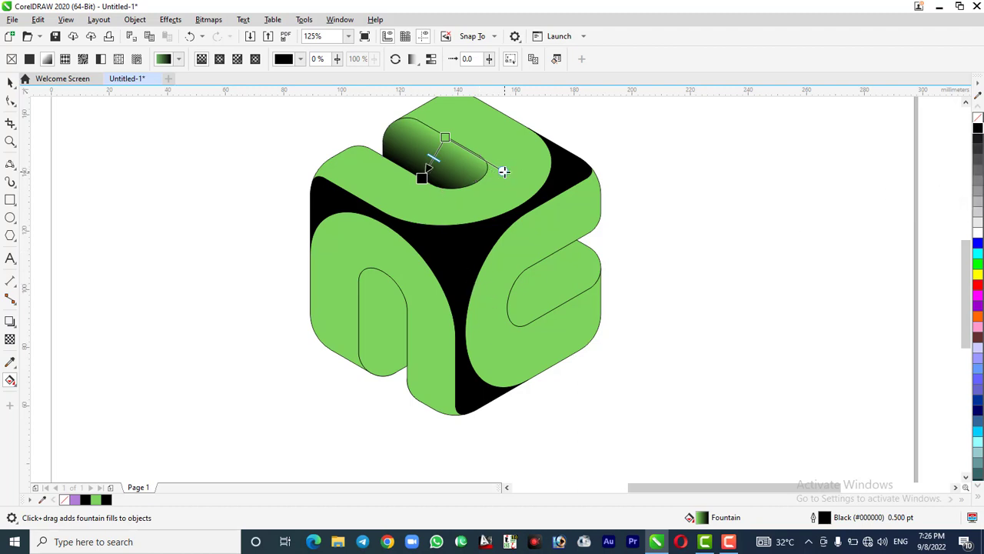
pyautogui.moveTo(502, 170); pyautogui.dragTo(493, 162)
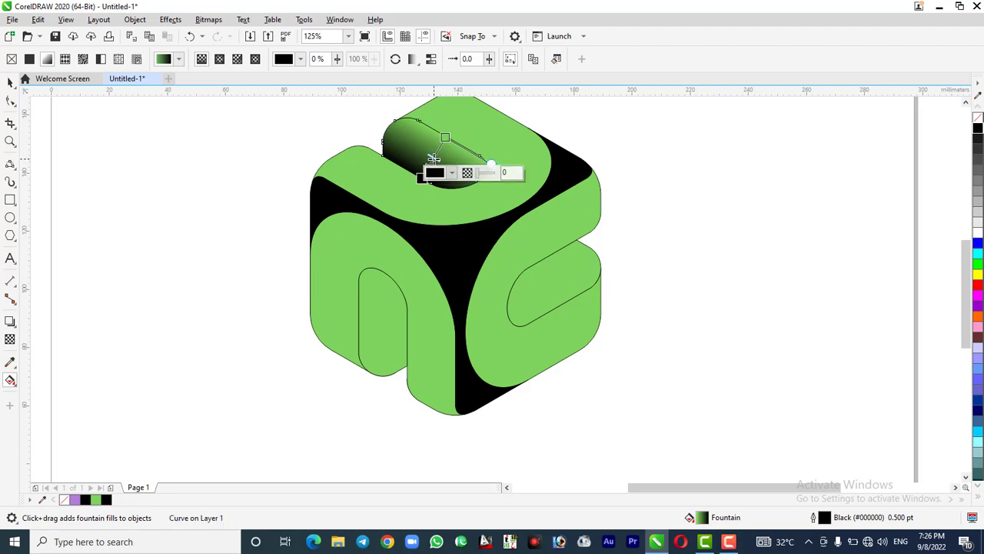
pyautogui.moveTo(432, 160); pyautogui.dragTo(430, 163)
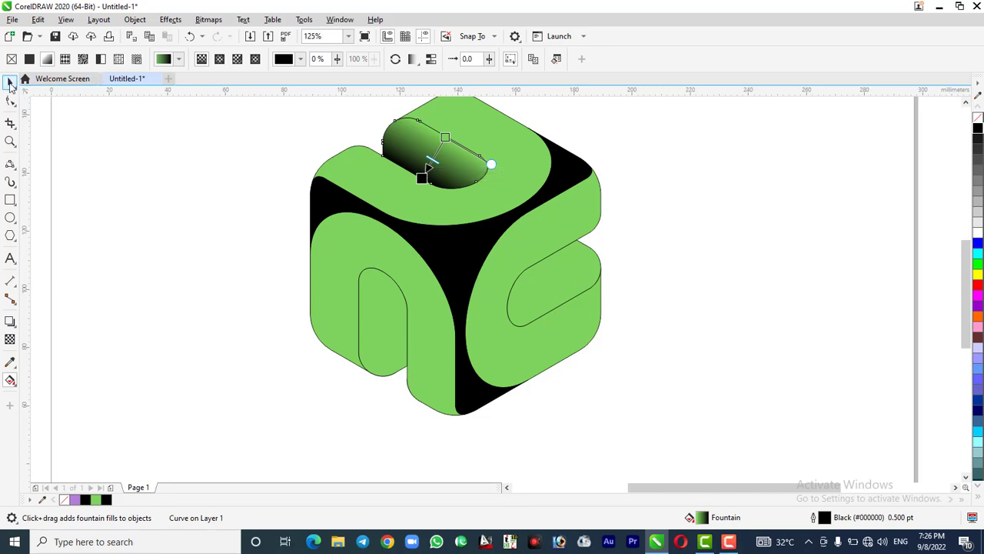
# Copy the top slot's green-to-black gradient fill onto the right face's slot and from there onto the left face's slot
pyautogui.click(10, 82)
pyautogui.moveTo(450, 159); pyautogui.dragTo(541, 290)
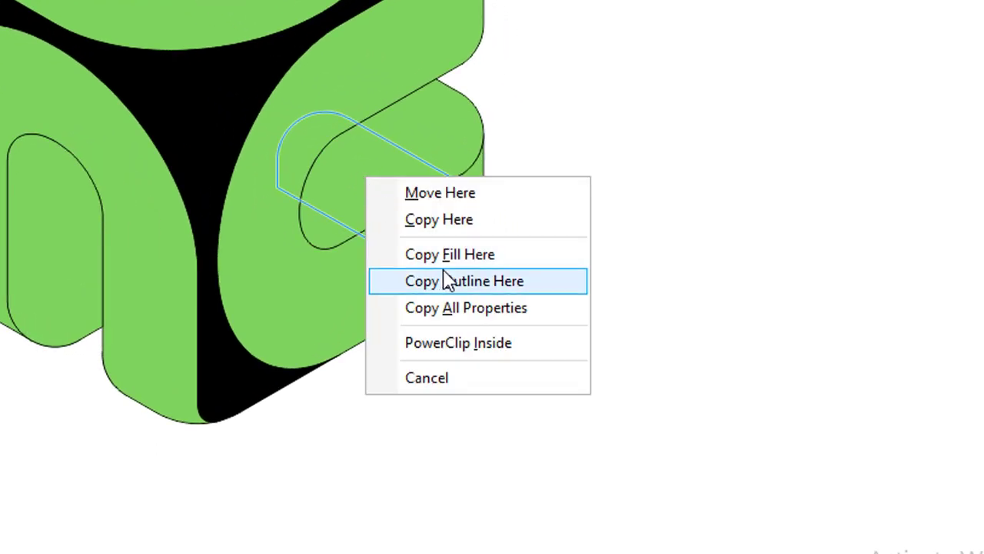
pyautogui.click(446, 259)
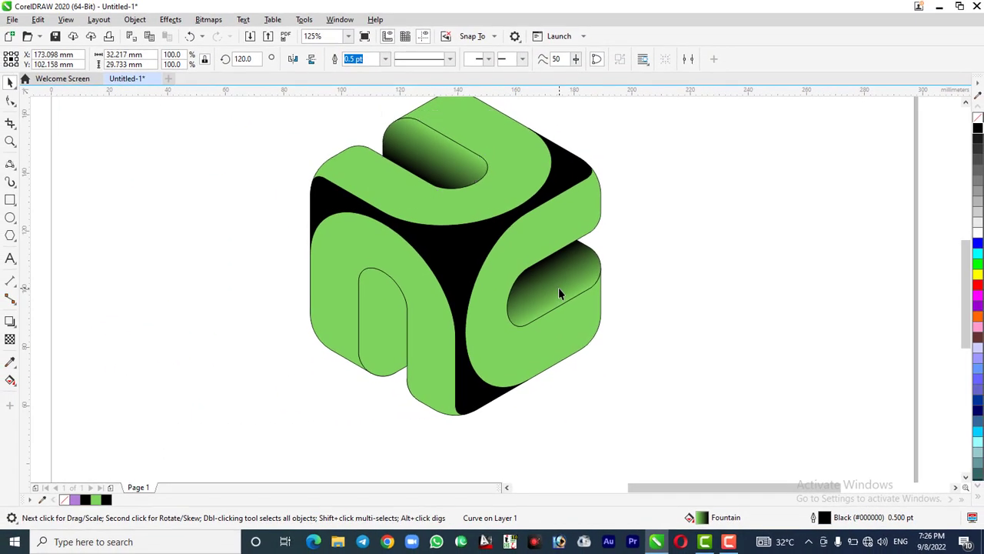
pyautogui.moveTo(558, 292); pyautogui.dragTo(377, 336)
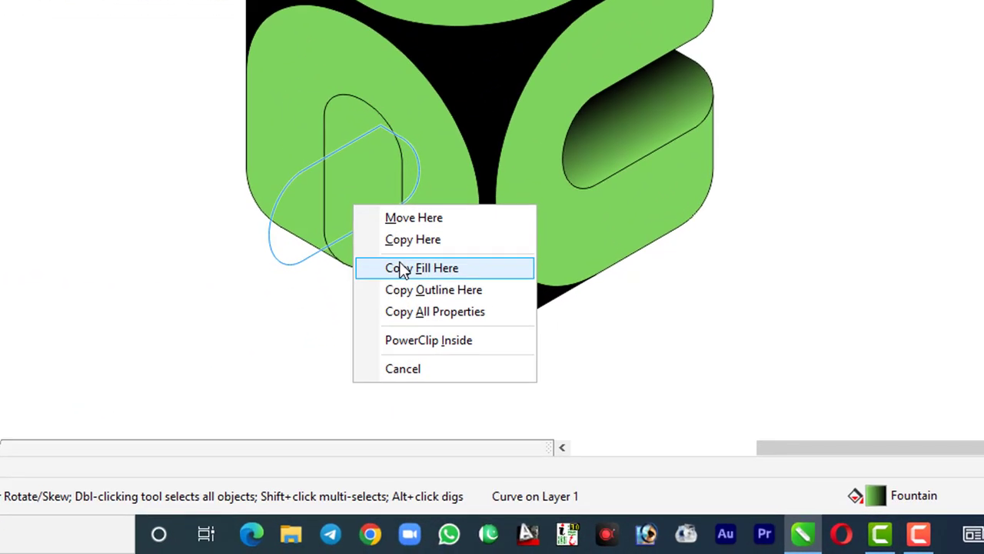
pyautogui.click(401, 268)
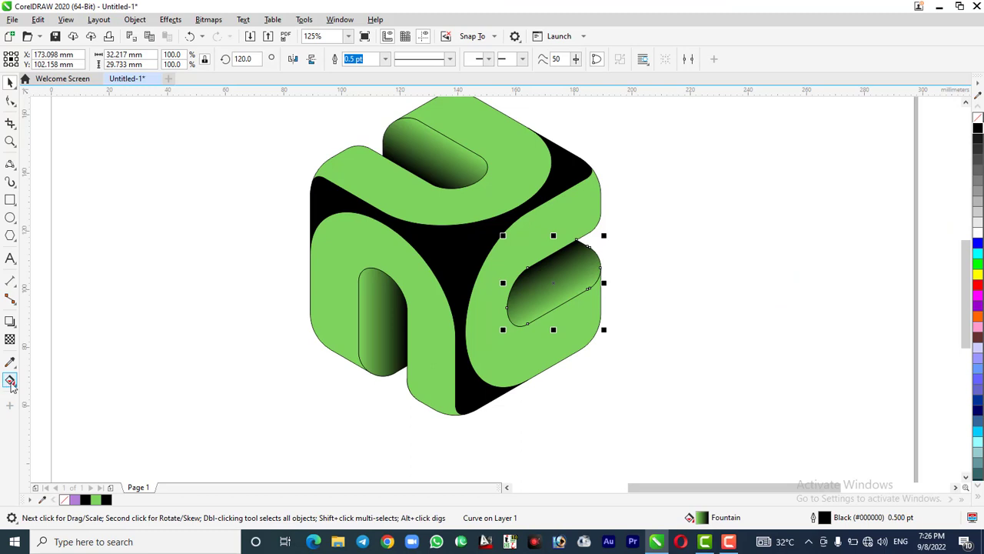
# Change the green end of the right slot's gradient to a shade of blue
pyautogui.click(11, 382)
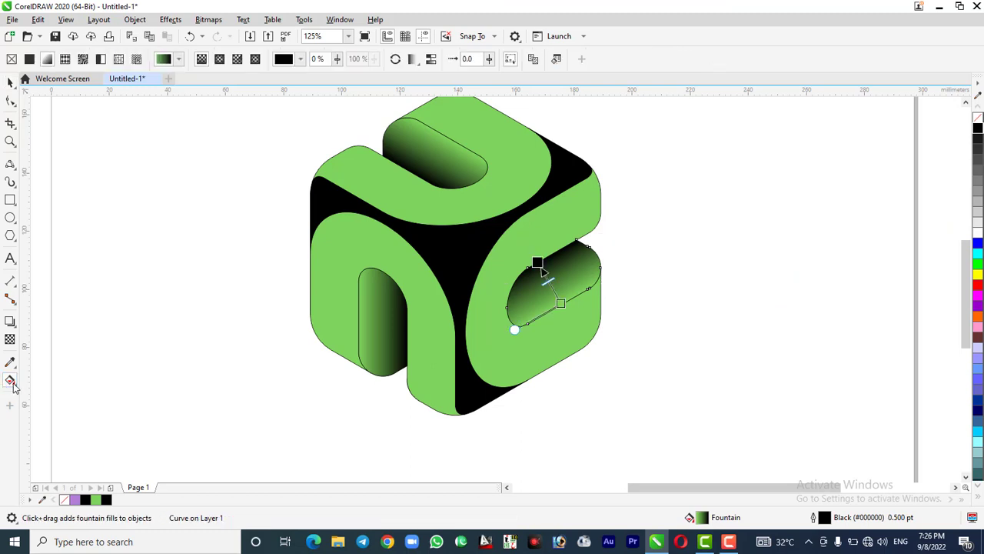
pyautogui.click(561, 303)
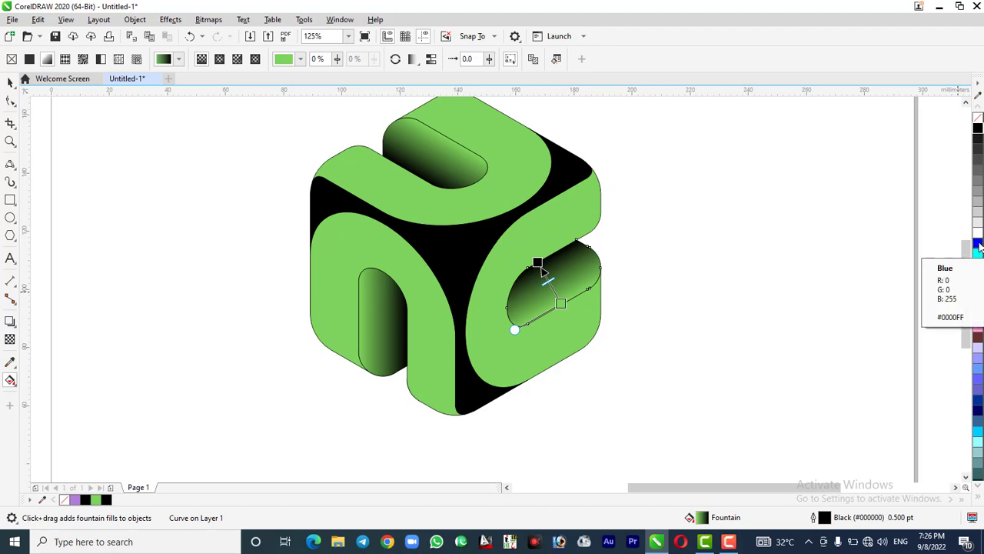
pyautogui.click(981, 246)
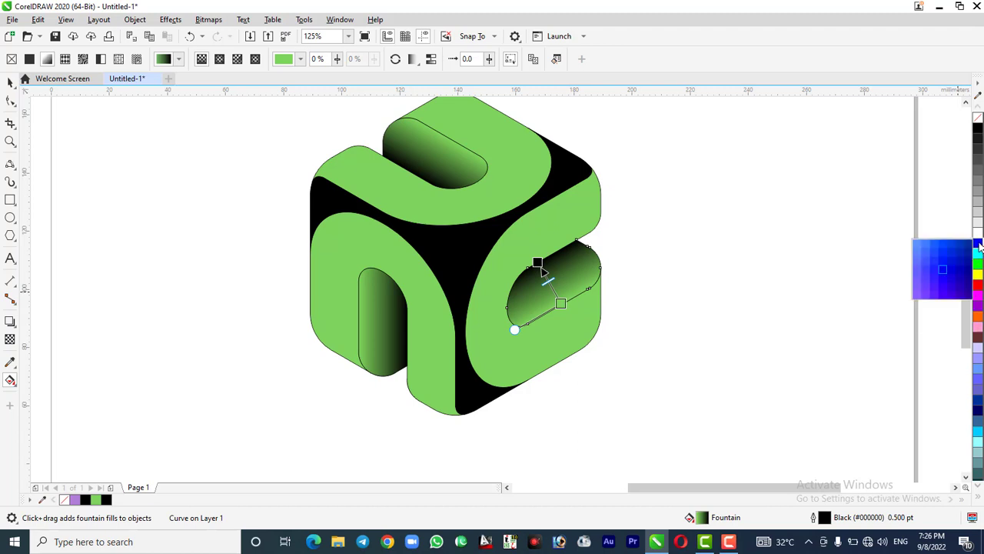
pyautogui.click(953, 273)
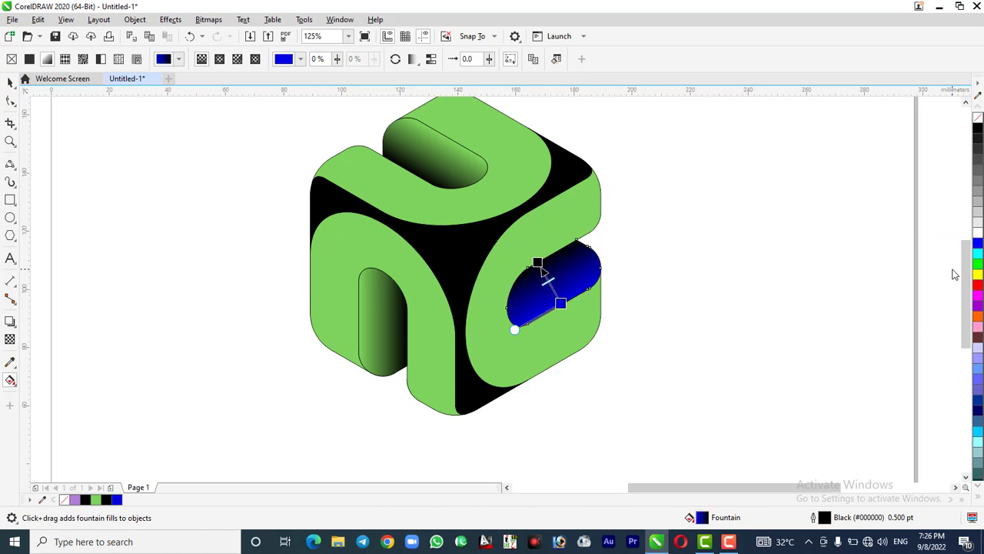
# Change the green end of the left slot's gradient to a shade of red
pyautogui.click(385, 344)
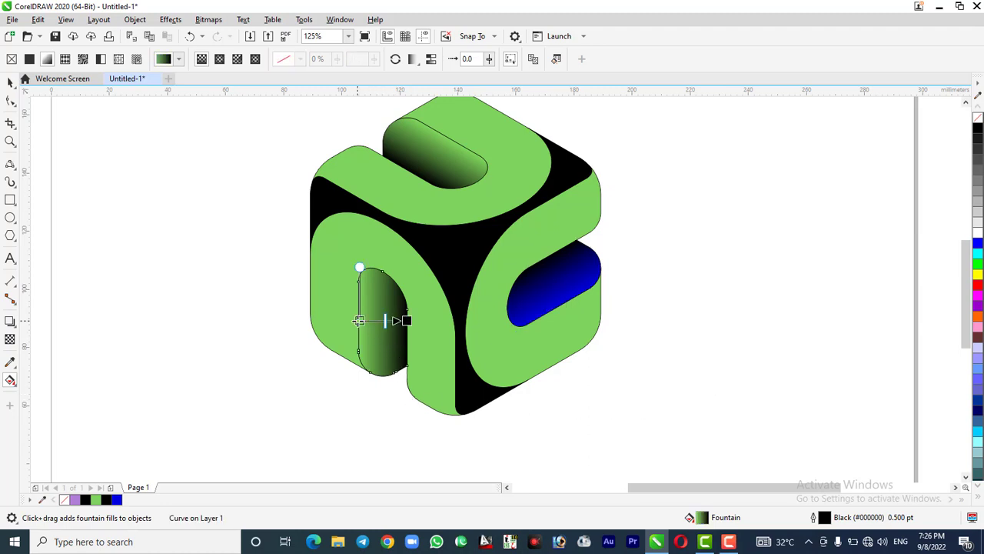
pyautogui.click(359, 320)
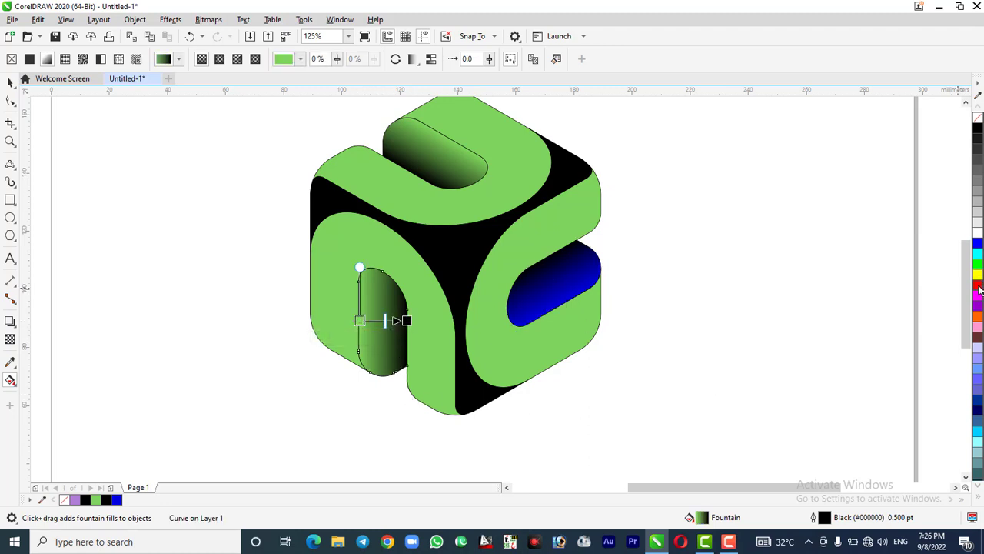
pyautogui.moveTo(979, 288); pyautogui.dragTo(970, 300)
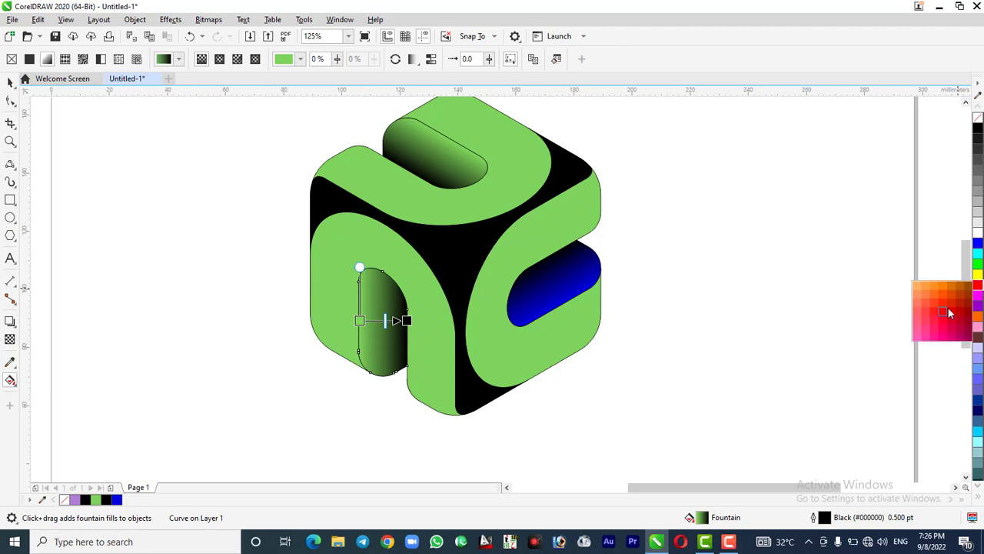
pyautogui.click(951, 312)
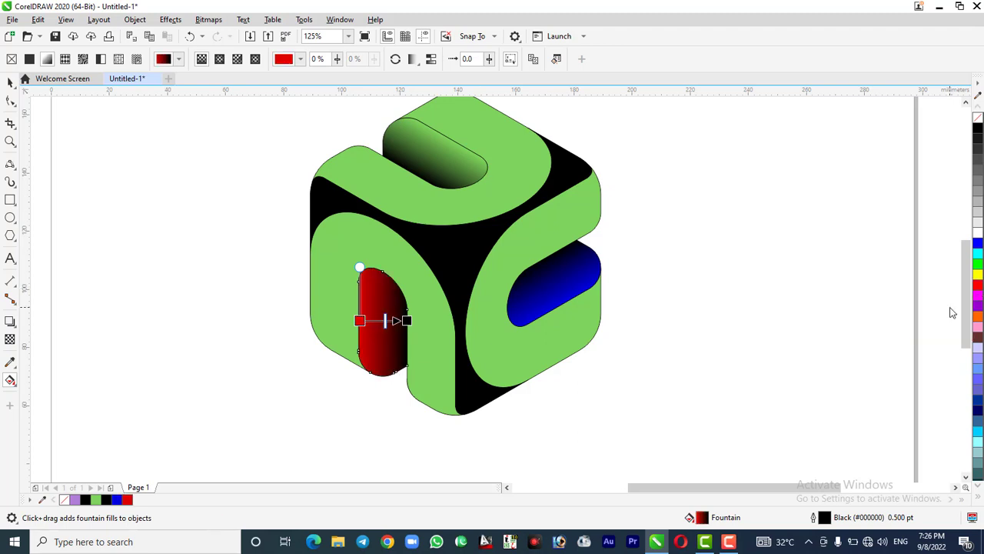
# Change the green end of the top slot's gradient to bright yellow
pyautogui.click(445, 164)
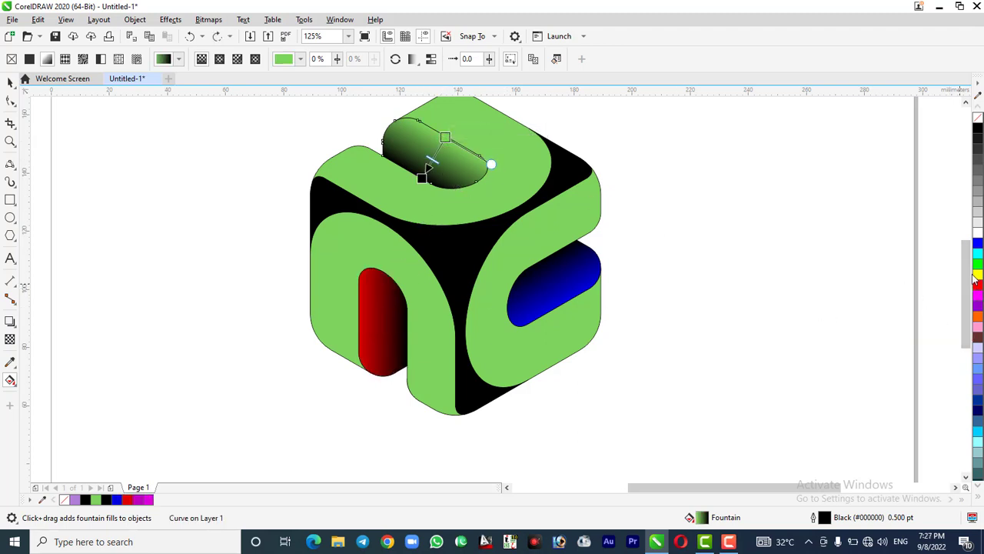
pyautogui.moveTo(978, 275); pyautogui.dragTo(948, 306)
pyautogui.click(951, 301)
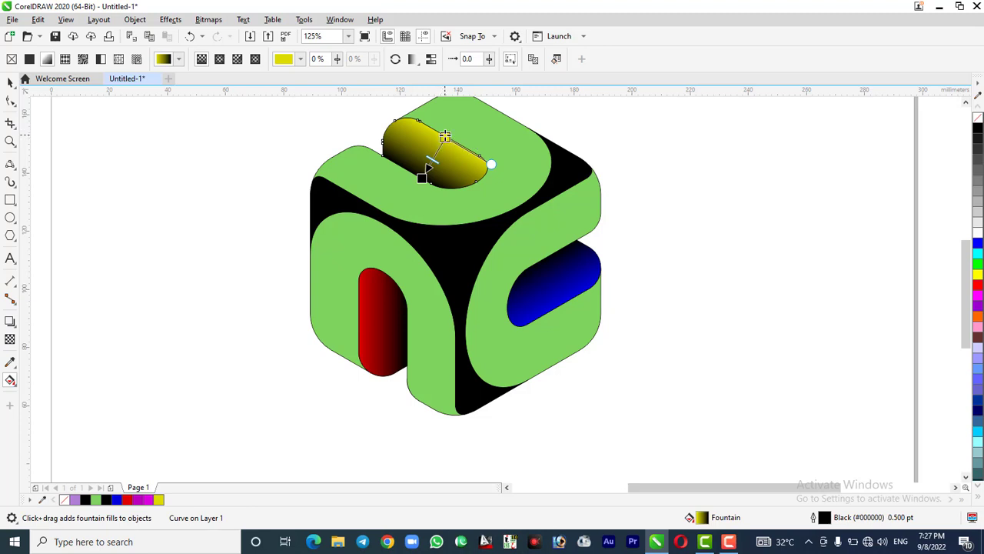
pyautogui.click(978, 274)
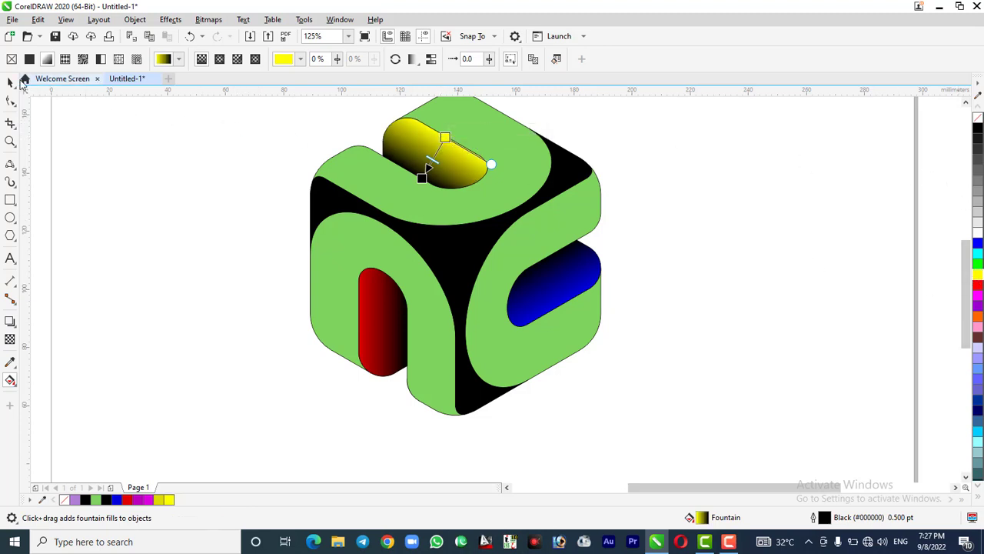
pyautogui.click(11, 83)
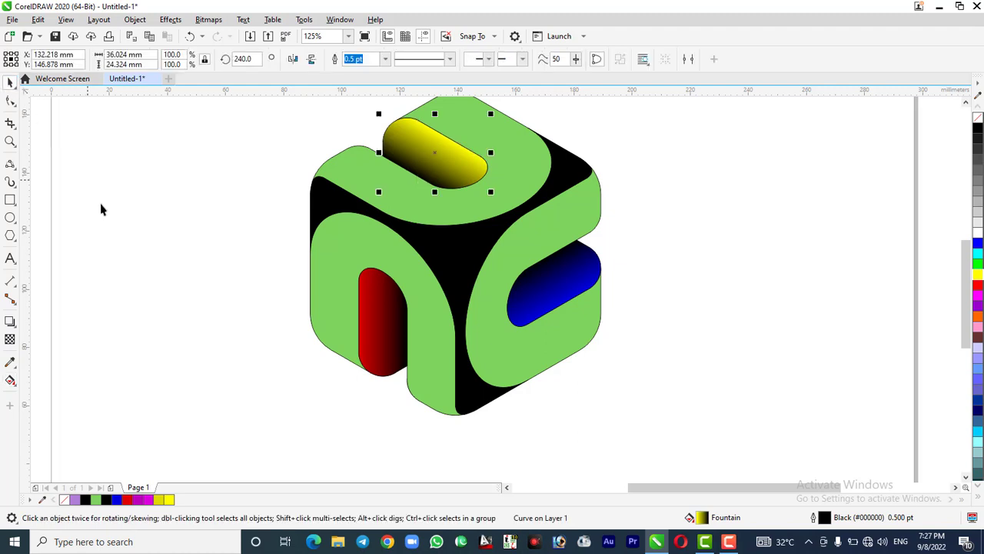
pyautogui.click(176, 292)
# Fill the three green arch faces with greys: #E6E6E6 for the top, RGB 179 for the left and #808080 for the right
pyautogui.click(451, 209)
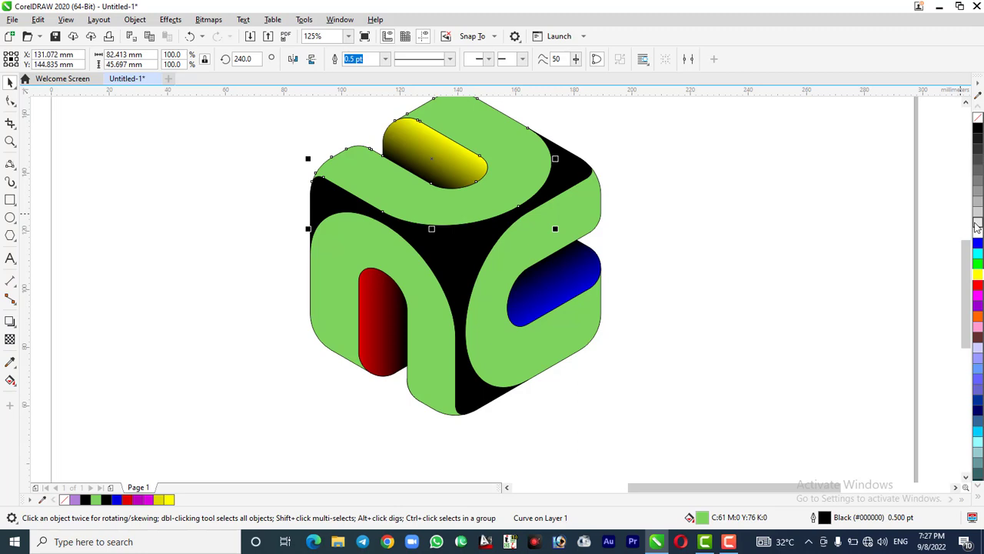
pyautogui.click(977, 223)
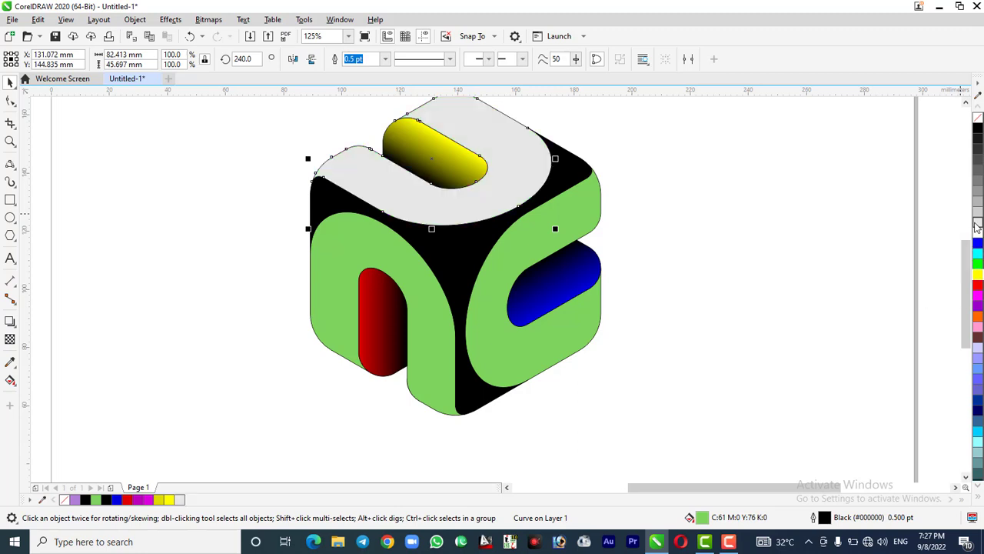
pyautogui.click(348, 279)
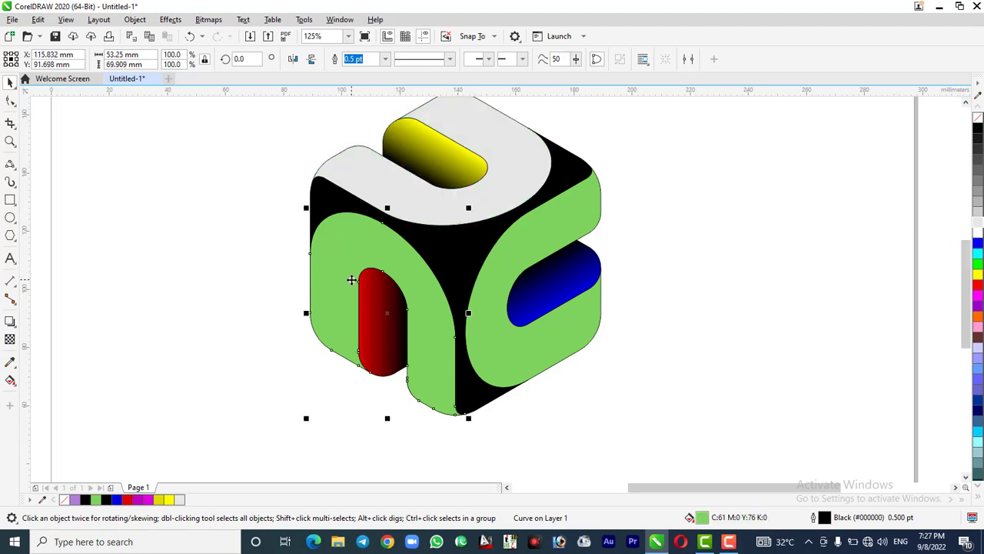
pyautogui.click(977, 208)
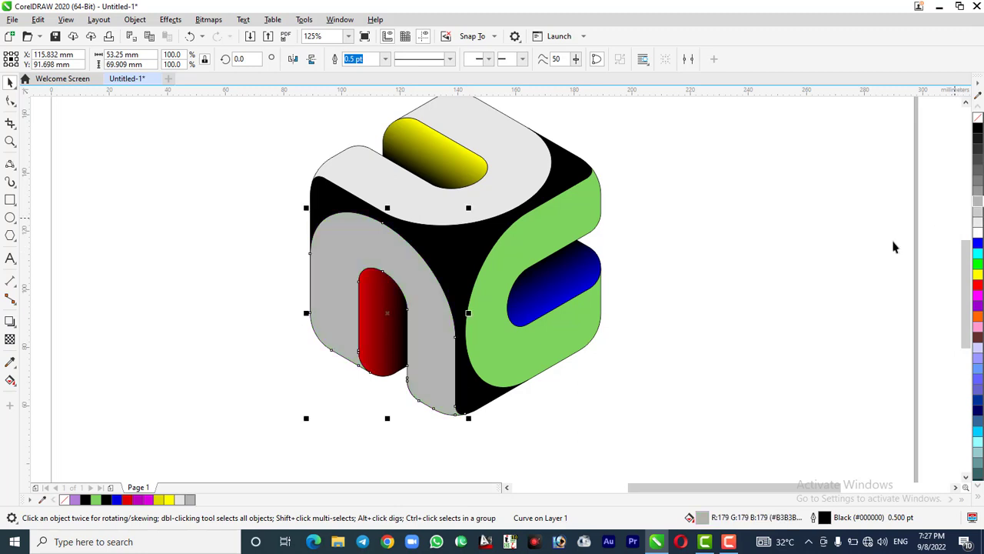
pyautogui.click(534, 350)
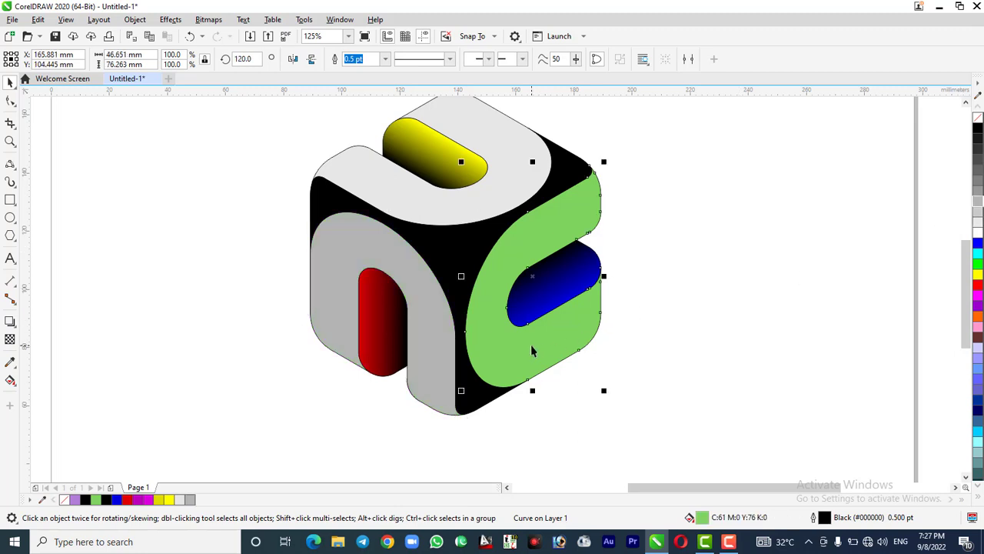
pyautogui.click(978, 183)
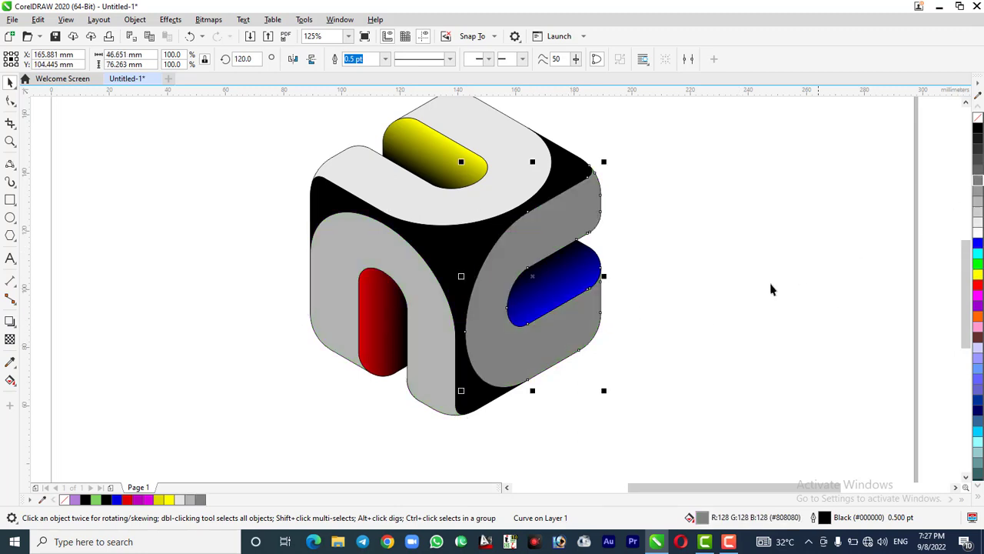
pyautogui.click(644, 359)
# Select all the objects of the cube logo and change their outline colour to white
pyautogui.scroll(-1, 556, 416)
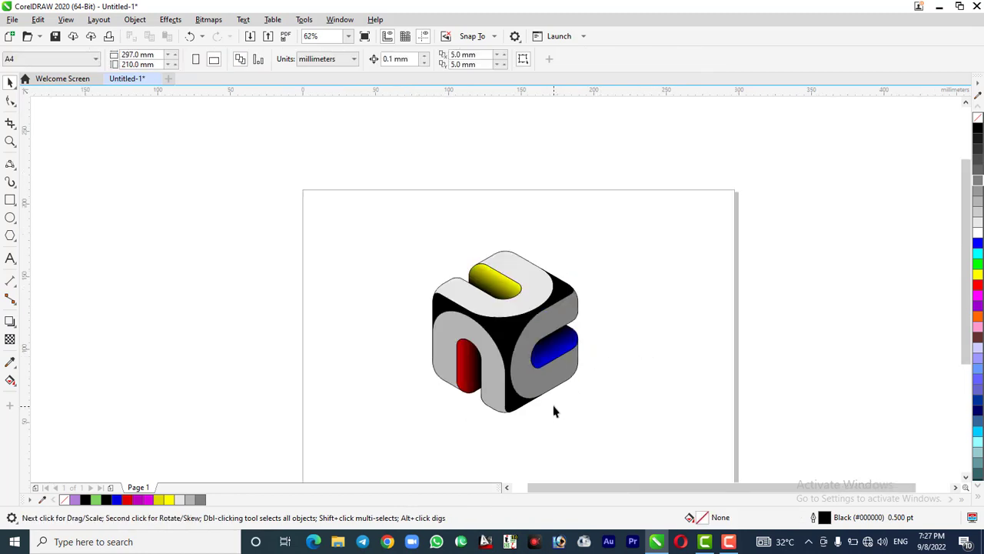
pyautogui.moveTo(361, 213); pyautogui.dragTo(650, 443)
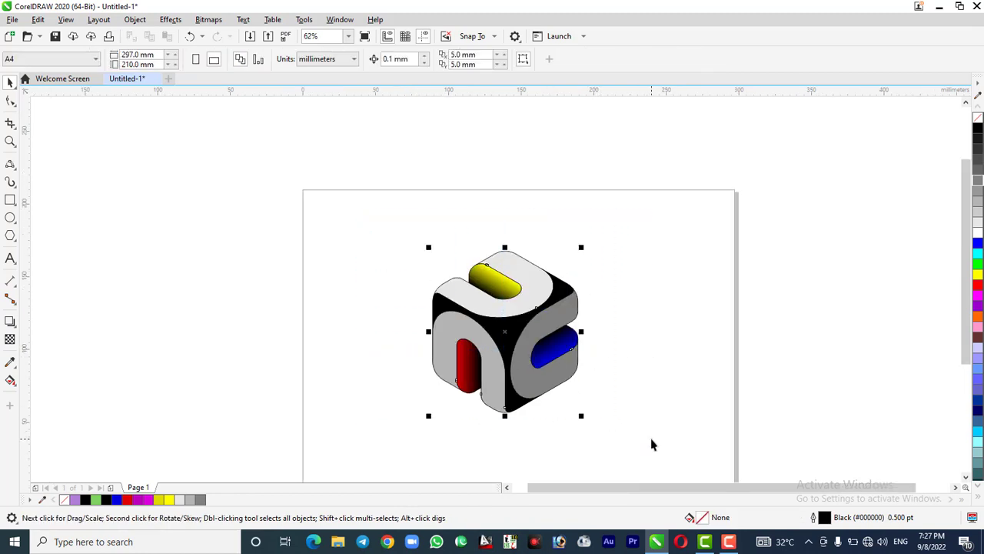
pyautogui.scroll(2, 578, 438)
pyautogui.scroll(-1, 578, 438)
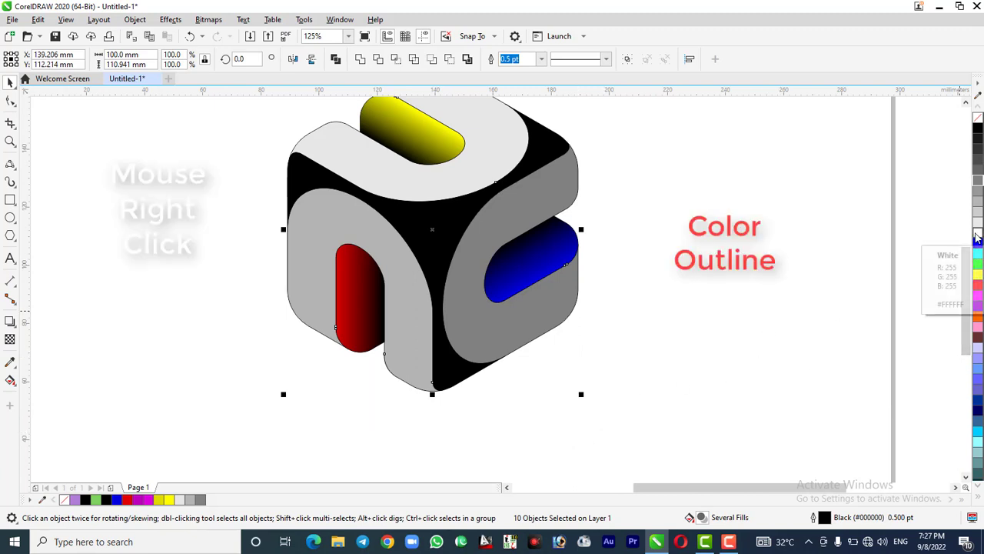
pyautogui.rightClick(976, 234)
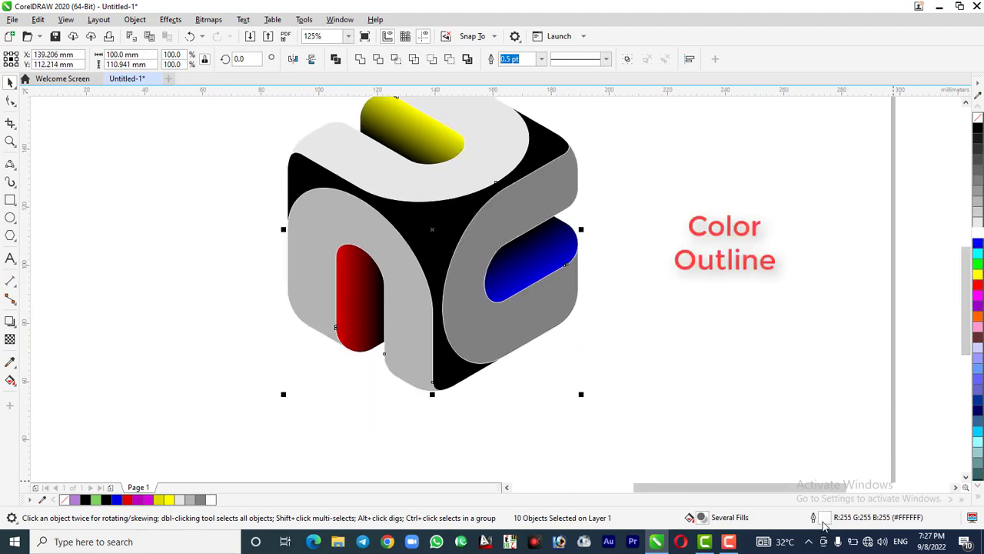
# Set the logo's outlines to 2.0 pt with rounded corners and line caps, placed behind the fill and scaled with the object
pyautogui.doubleClick(823, 521)
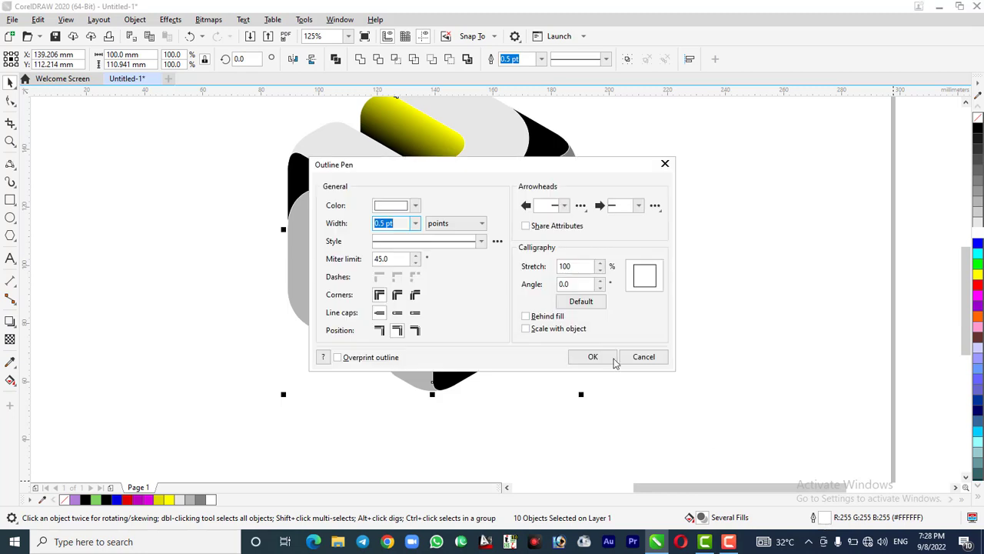
pyautogui.moveTo(459, 173); pyautogui.dragTo(623, 146)
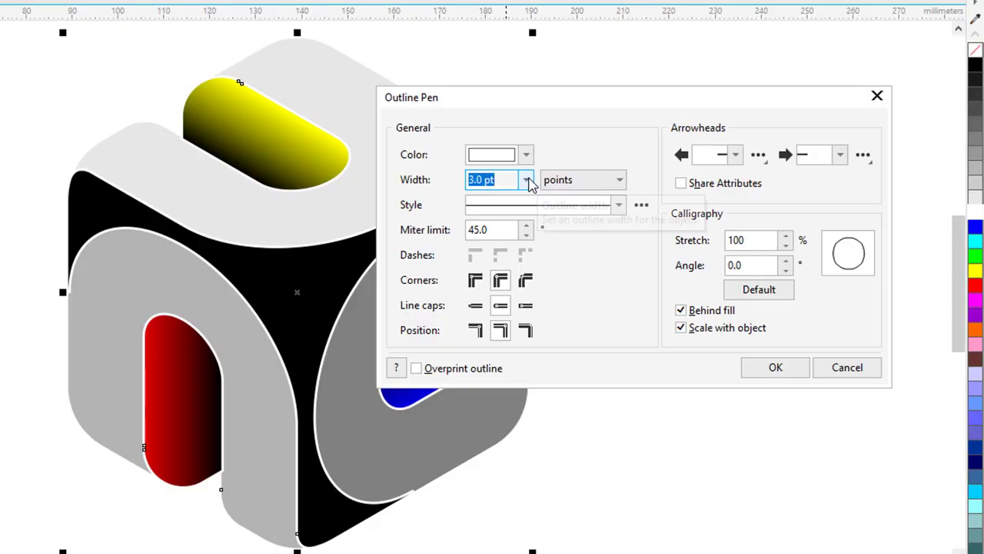
pyautogui.click(580, 197)
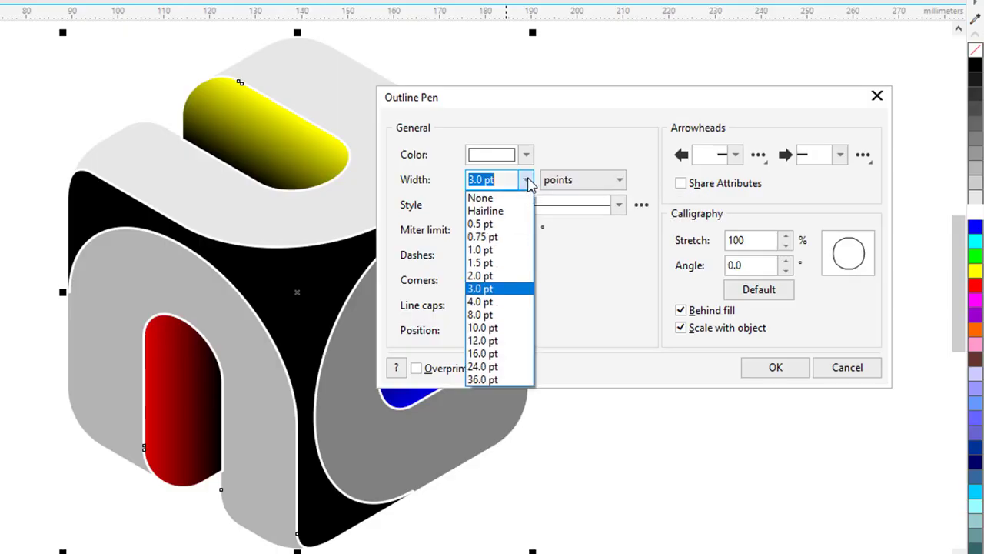
pyautogui.click(490, 277)
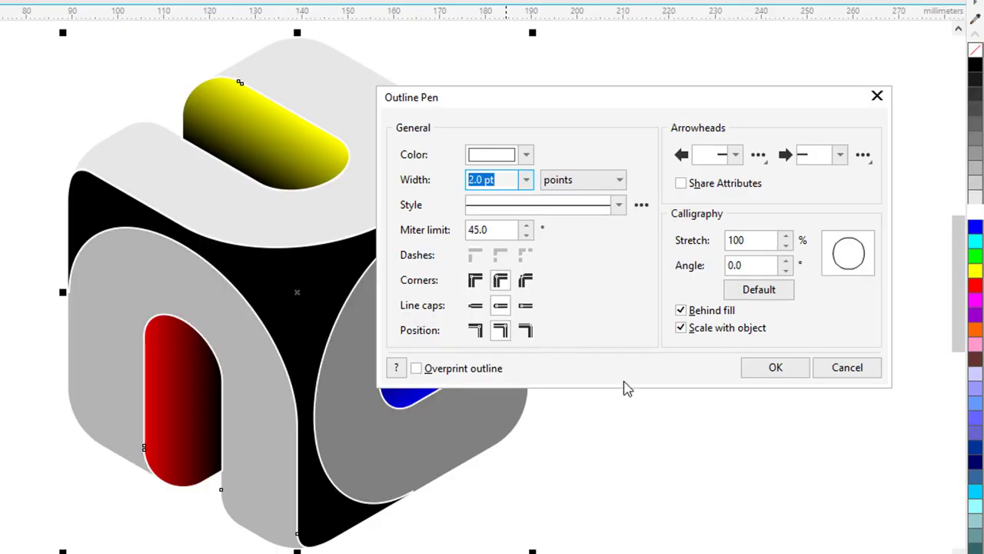
pyautogui.click(771, 373)
pyautogui.click(734, 466)
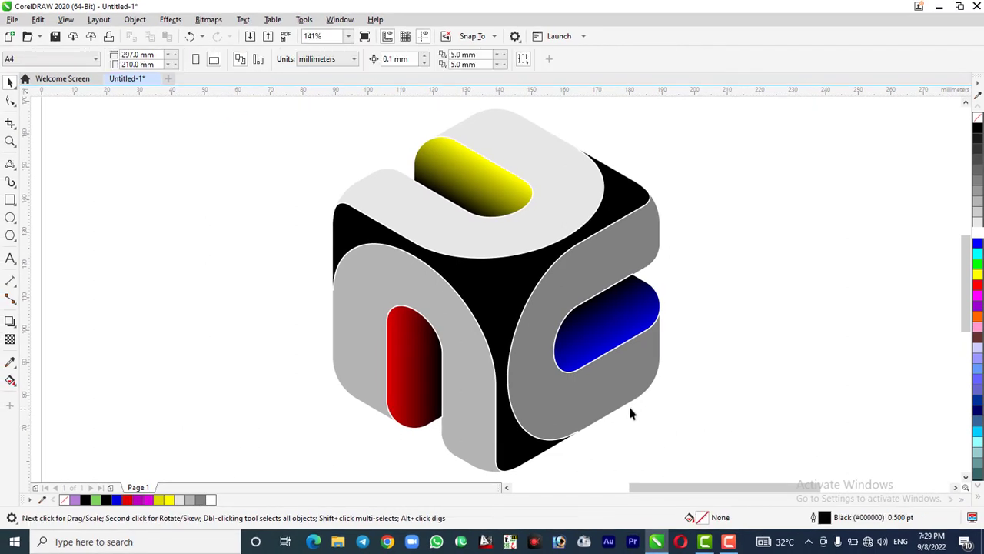